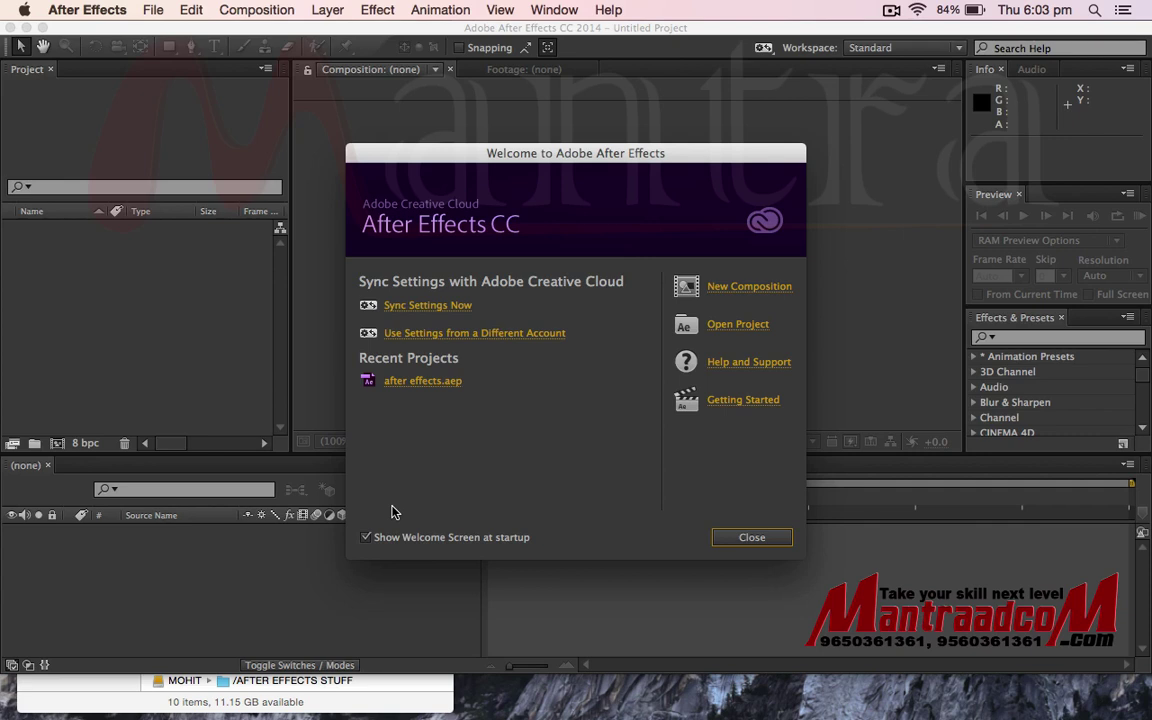
# Step: Open the recent project after effects.aep, preview a later frame, and select logo.psd
pyautogui.click(415, 382)
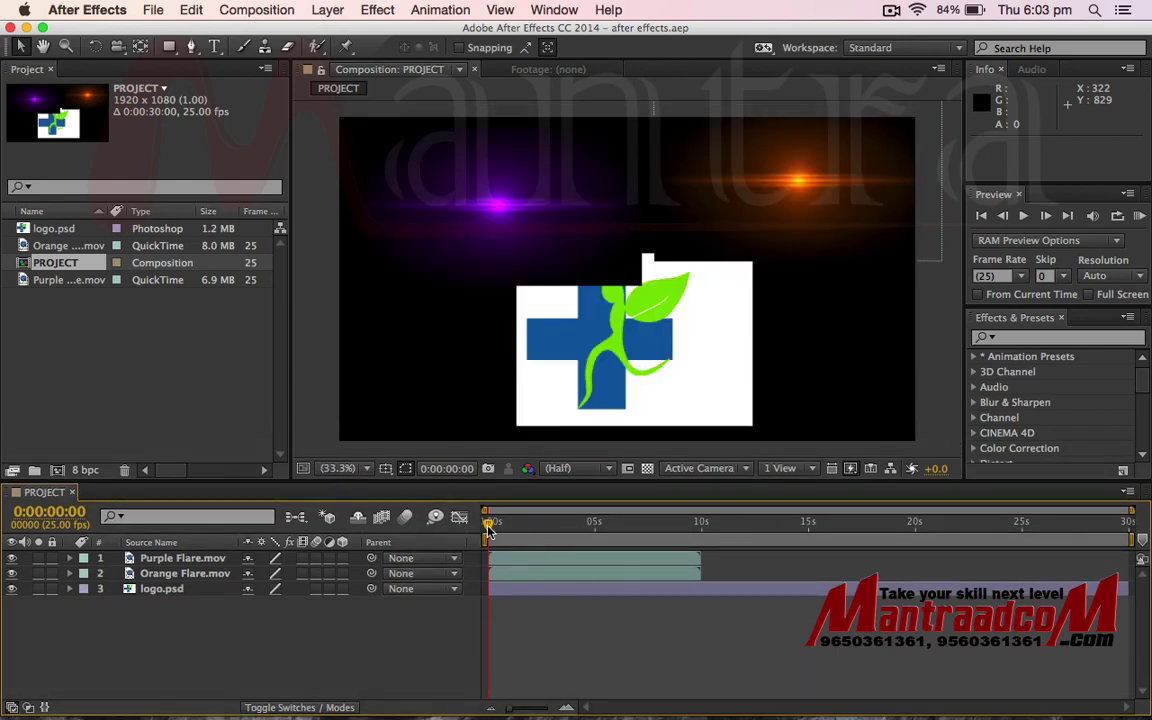
pyautogui.moveTo(488, 528)
pyautogui.mouseDown()
pyautogui.moveTo(646, 530)
pyautogui.moveTo(488, 527)
pyautogui.mouseUp()
pyautogui.click(62, 228)
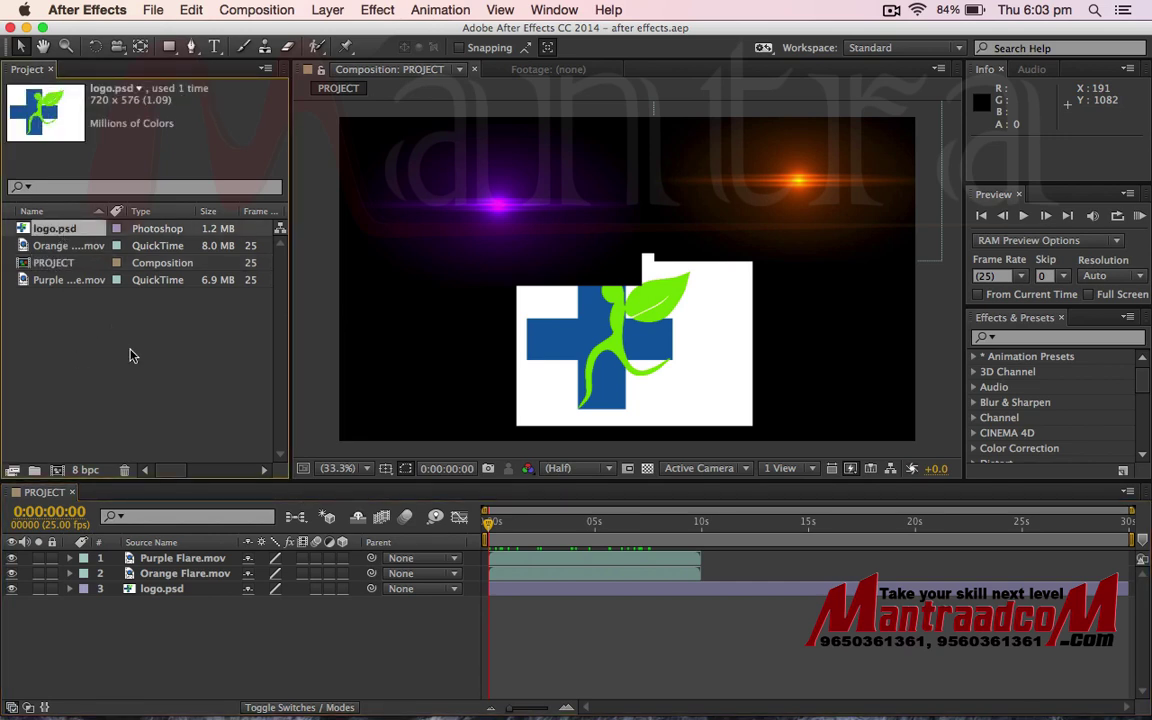
# Step: Import logo.psd as a Composition, keeping editable layer styles
pyautogui.rightClick(123, 341)
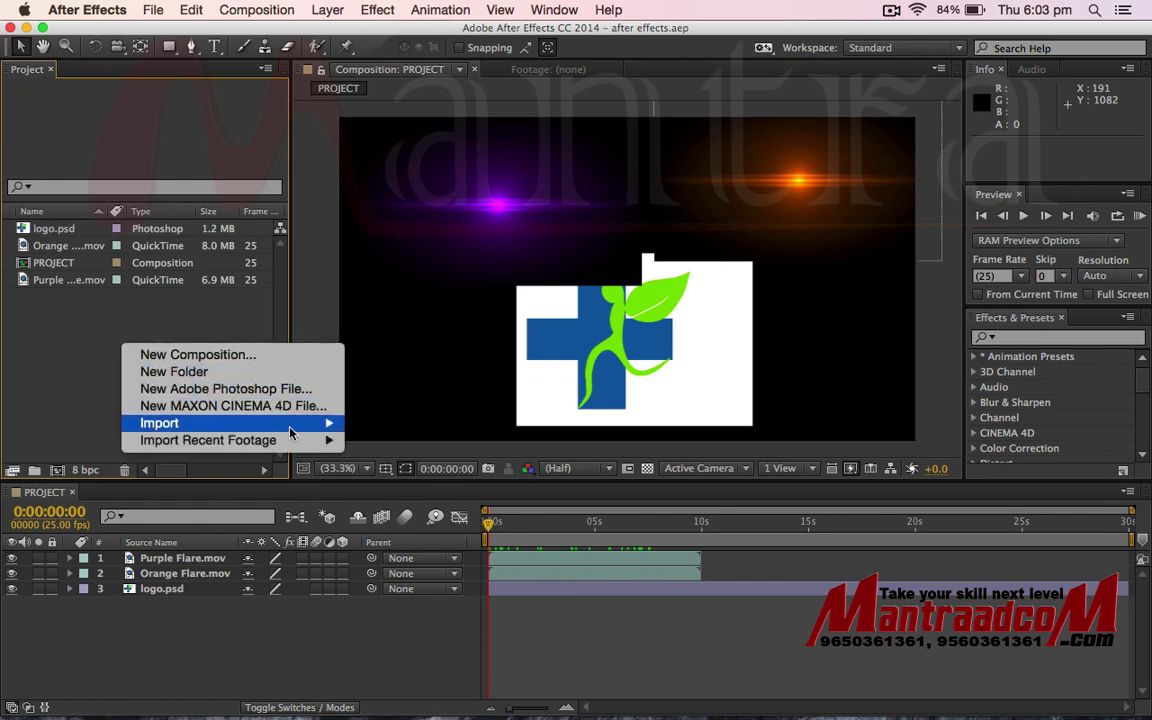
pyautogui.moveTo(280, 423)
pyautogui.click(409, 425)
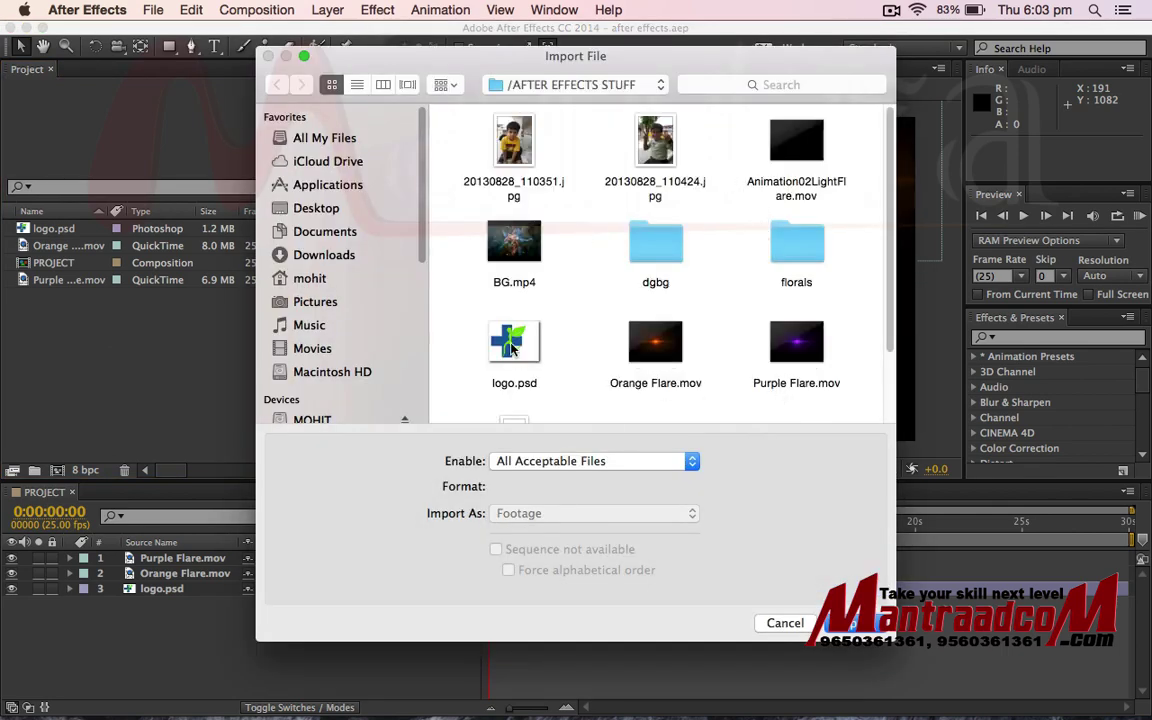
pyautogui.click(500, 348)
pyautogui.click(538, 513)
pyautogui.click(530, 530)
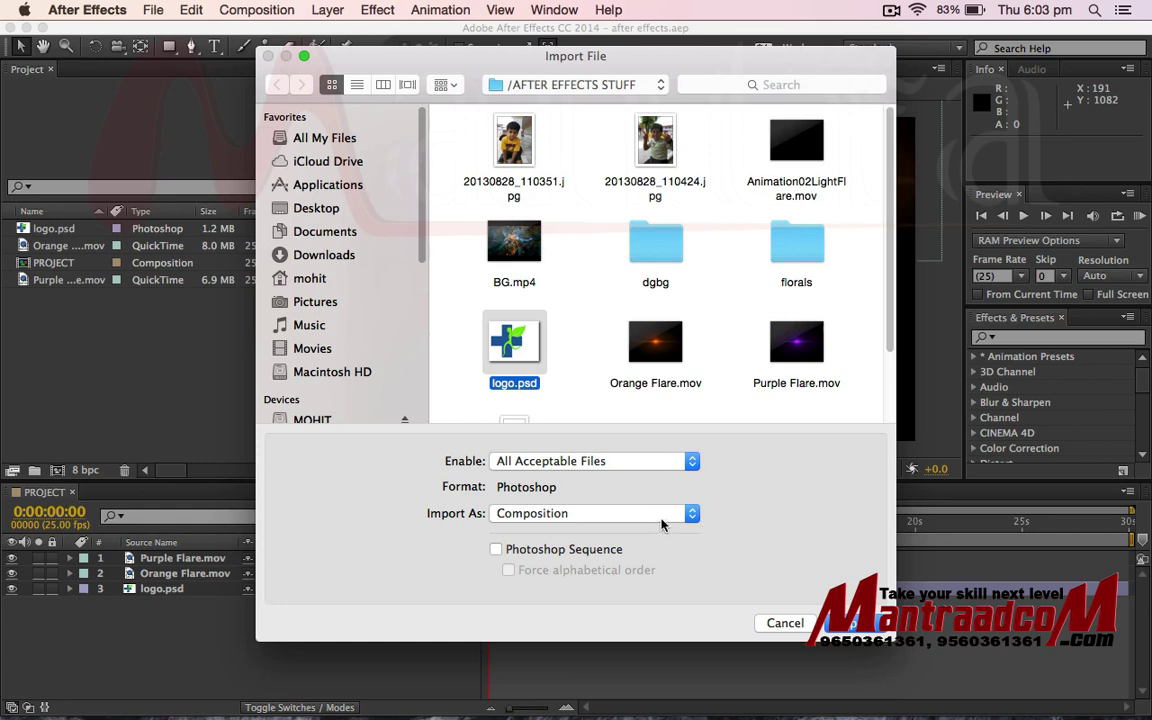
pyautogui.click(595, 551)
pyautogui.click(822, 628)
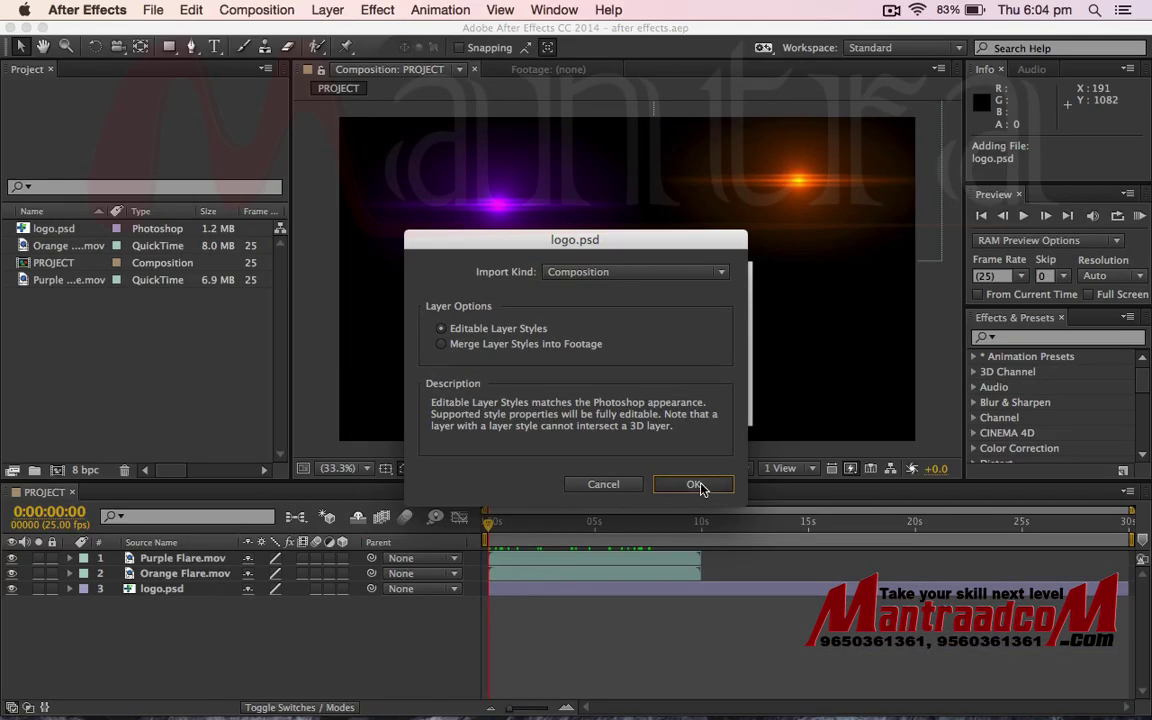
pyautogui.click(699, 485)
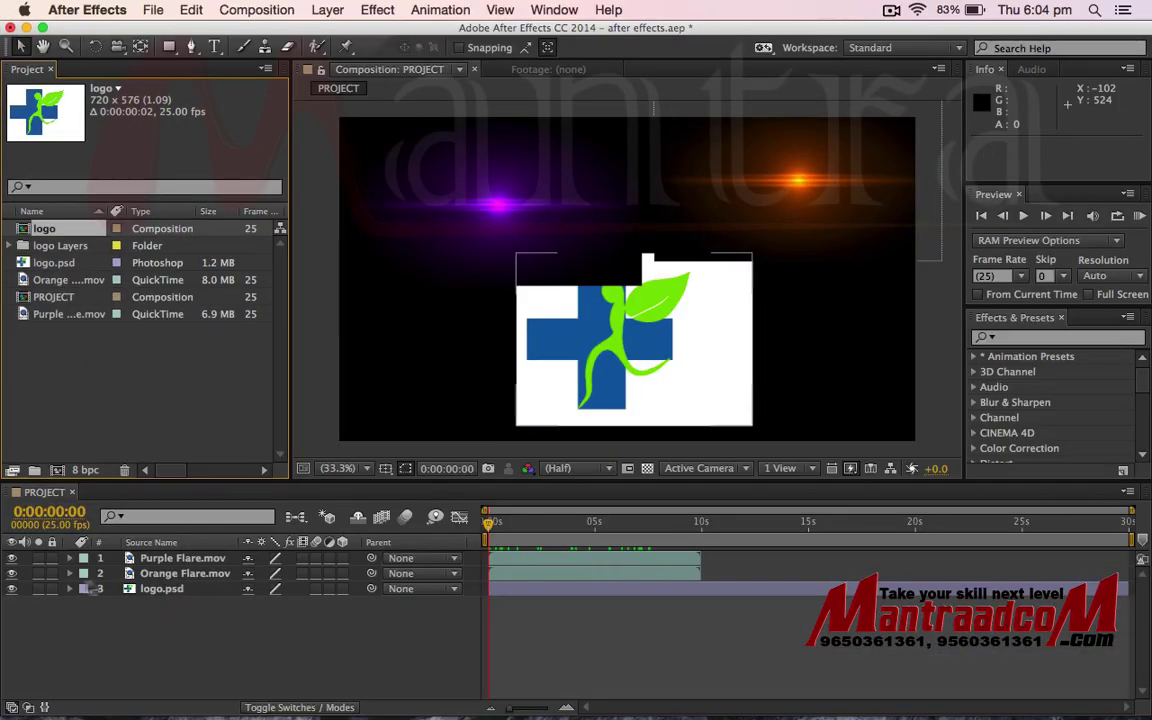
# Step: Toggle logo.psd's visibility off and on, then open the logo composition
pyautogui.click(160, 589)
pyautogui.click(12, 589)
pyautogui.click(12, 589)
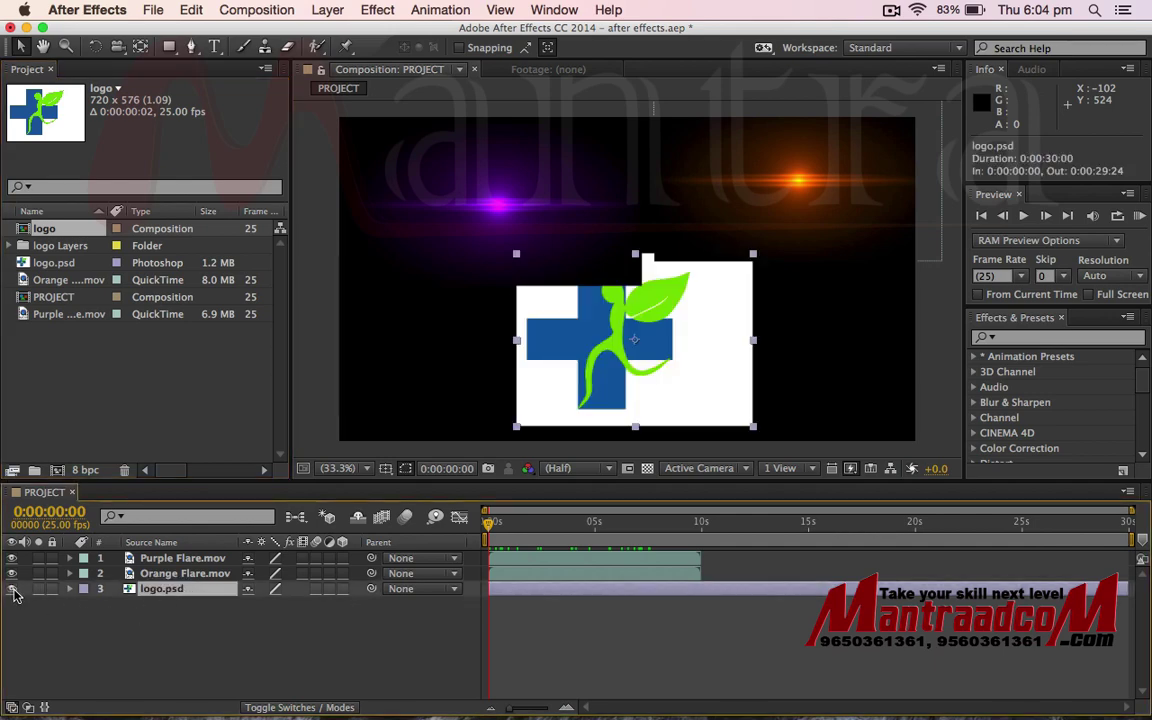
pyautogui.click(12, 589)
pyautogui.click(12, 589)
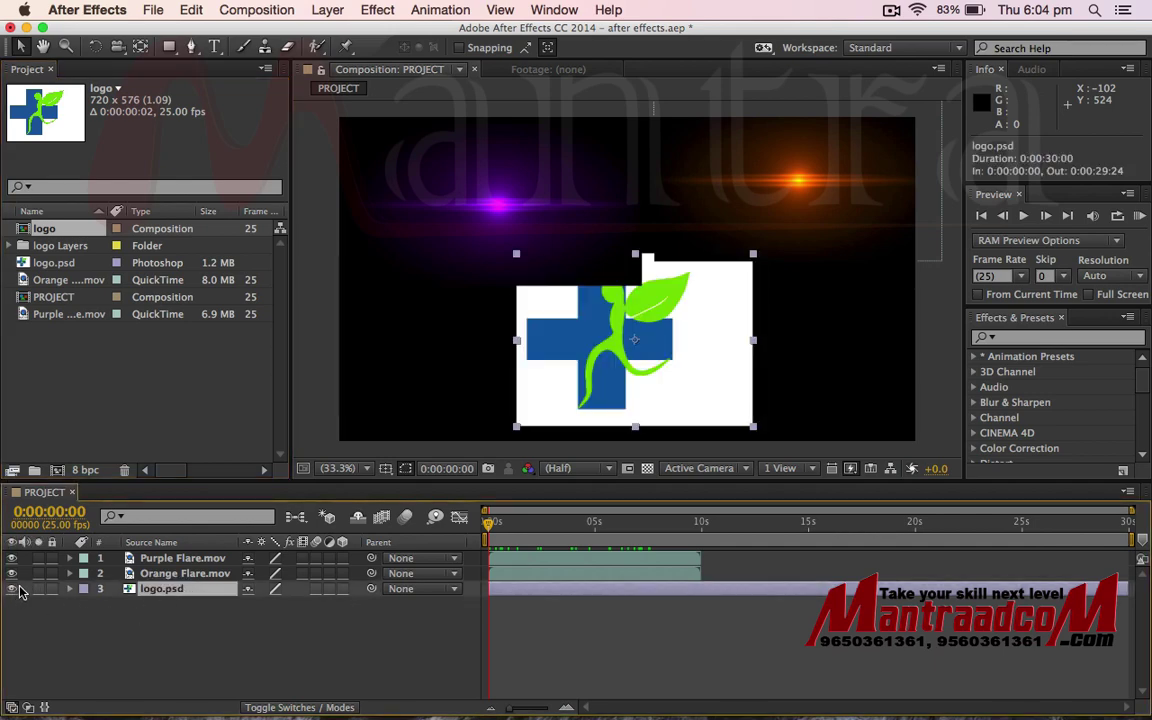
pyautogui.doubleClick(22, 232)
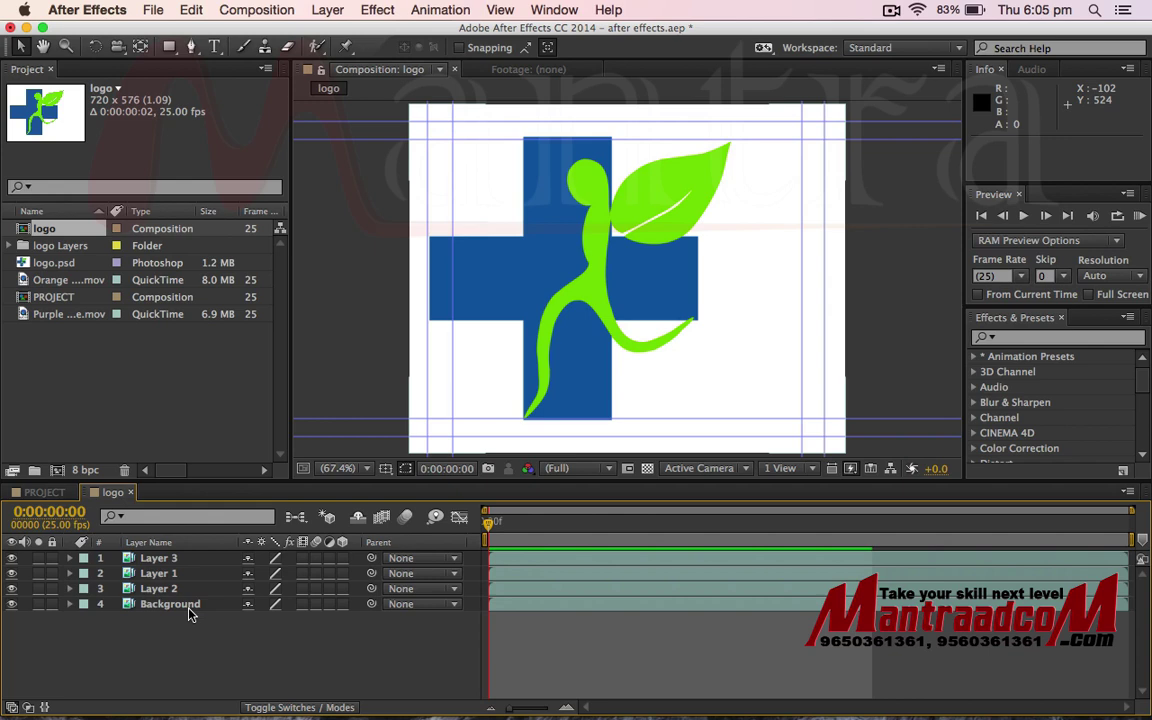
# Step: Show the modes columns and toggle Layers 3, 1 and 2 to identify leaf, figure and cross
pyautogui.click(283, 708)
pyautogui.click(150, 558)
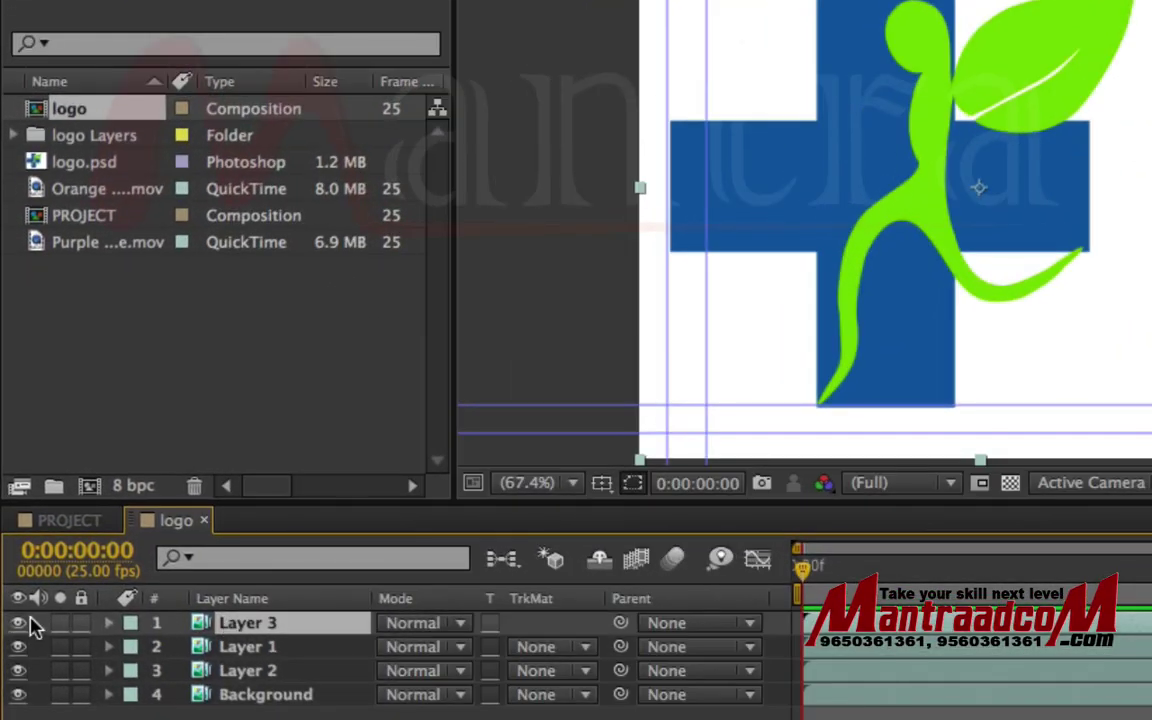
pyautogui.click(19, 624)
pyautogui.click(19, 624)
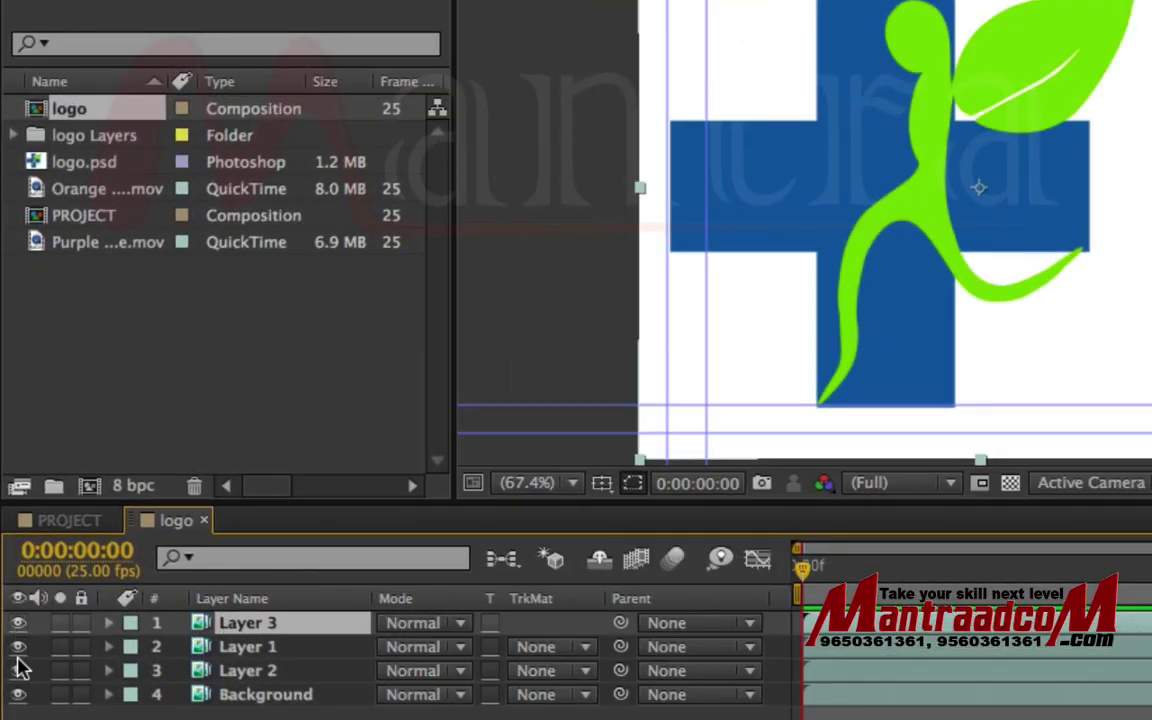
pyautogui.click(18, 647)
pyautogui.click(18, 647)
pyautogui.click(19, 670)
pyautogui.click(19, 670)
# Step: Check the Background layer's visibility, then expand Layer 3, the leaf
pyautogui.click(216, 700)
pyautogui.click(18, 694)
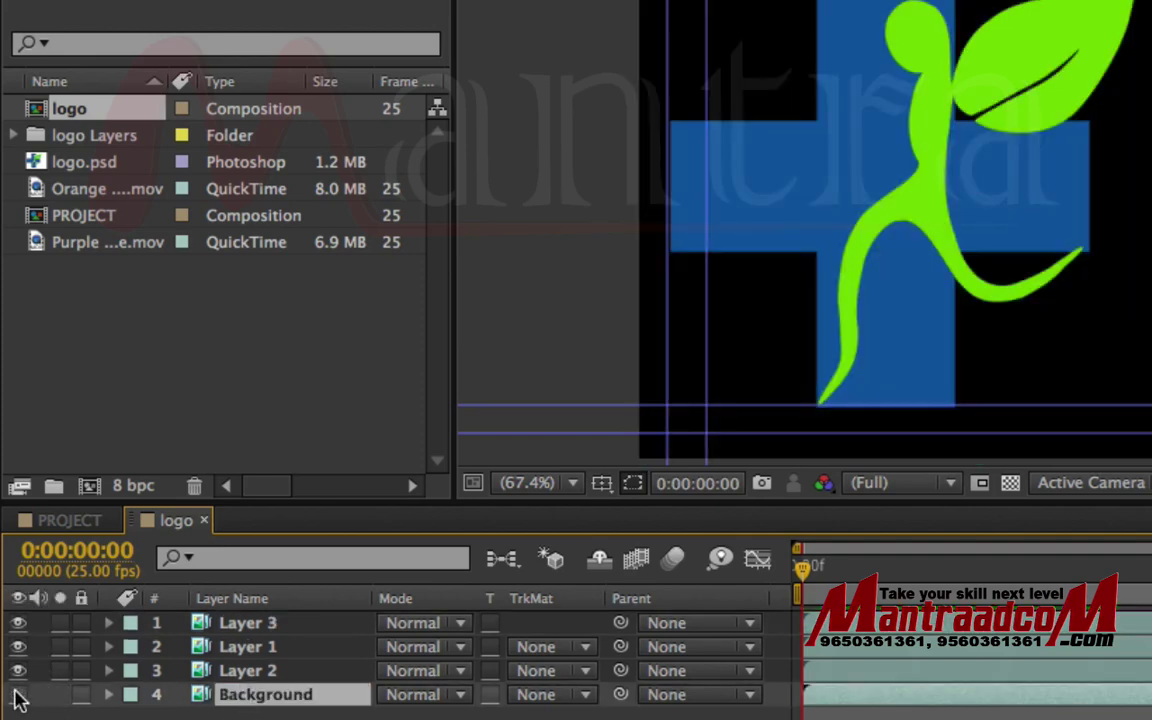
pyautogui.click(18, 694)
pyautogui.click(18, 694)
pyautogui.click(18, 694)
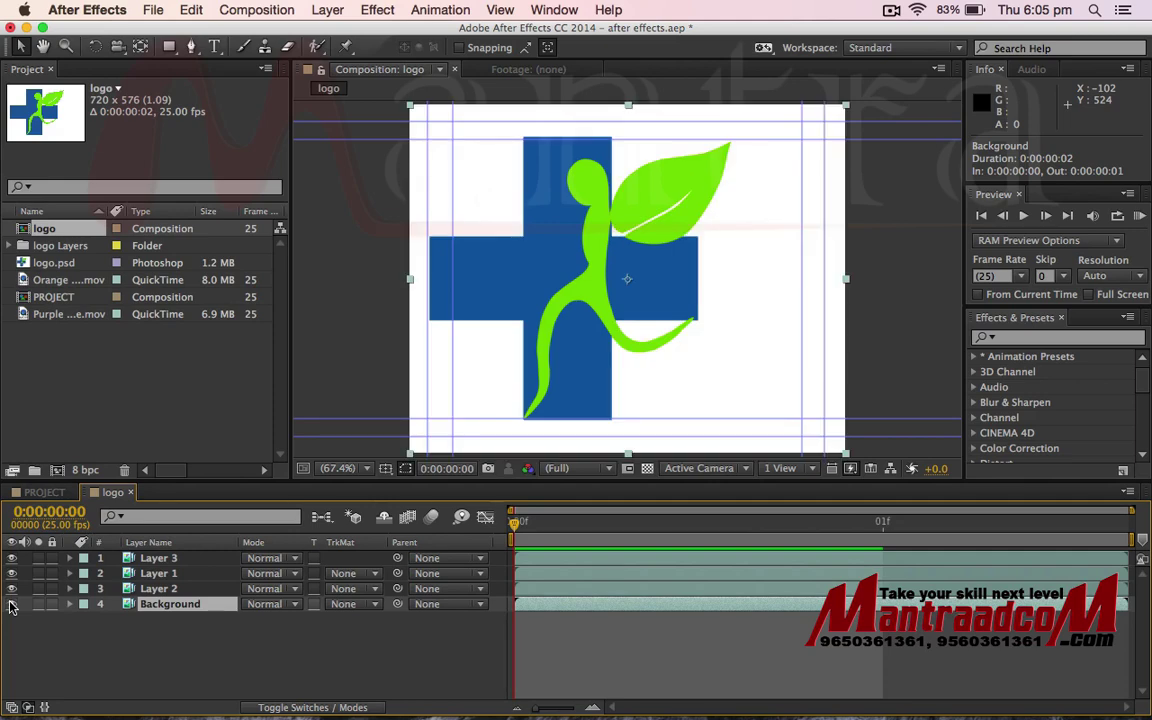
pyautogui.click(99, 520)
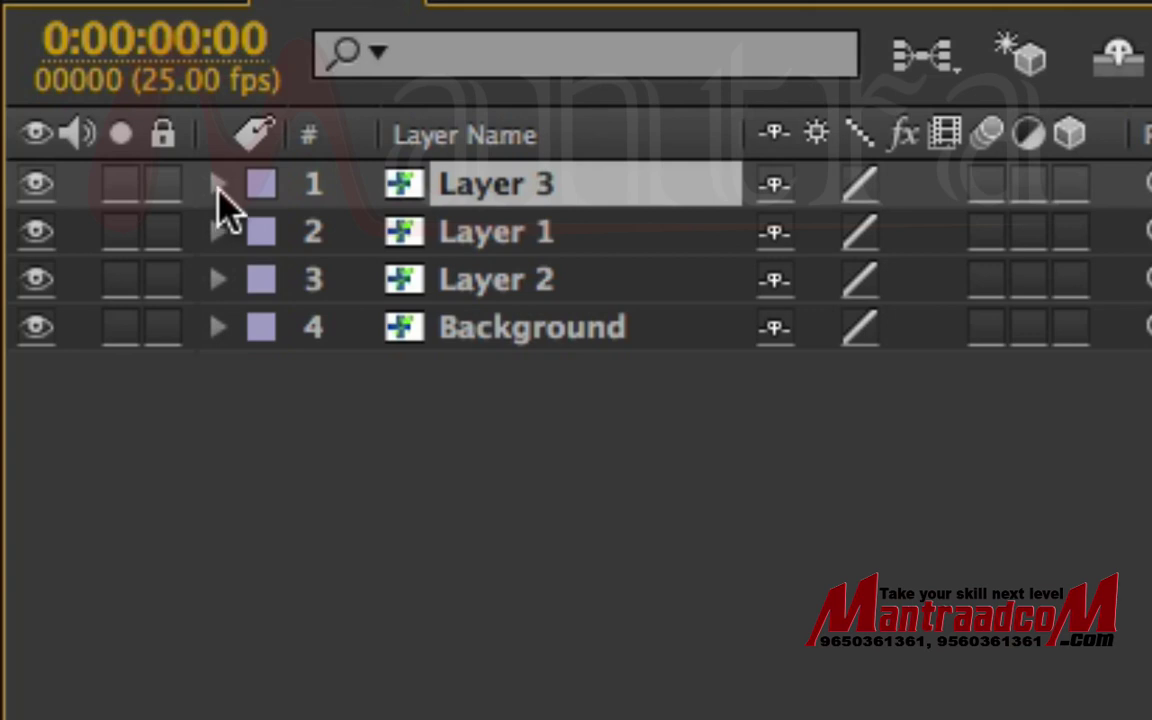
pyautogui.click(218, 186)
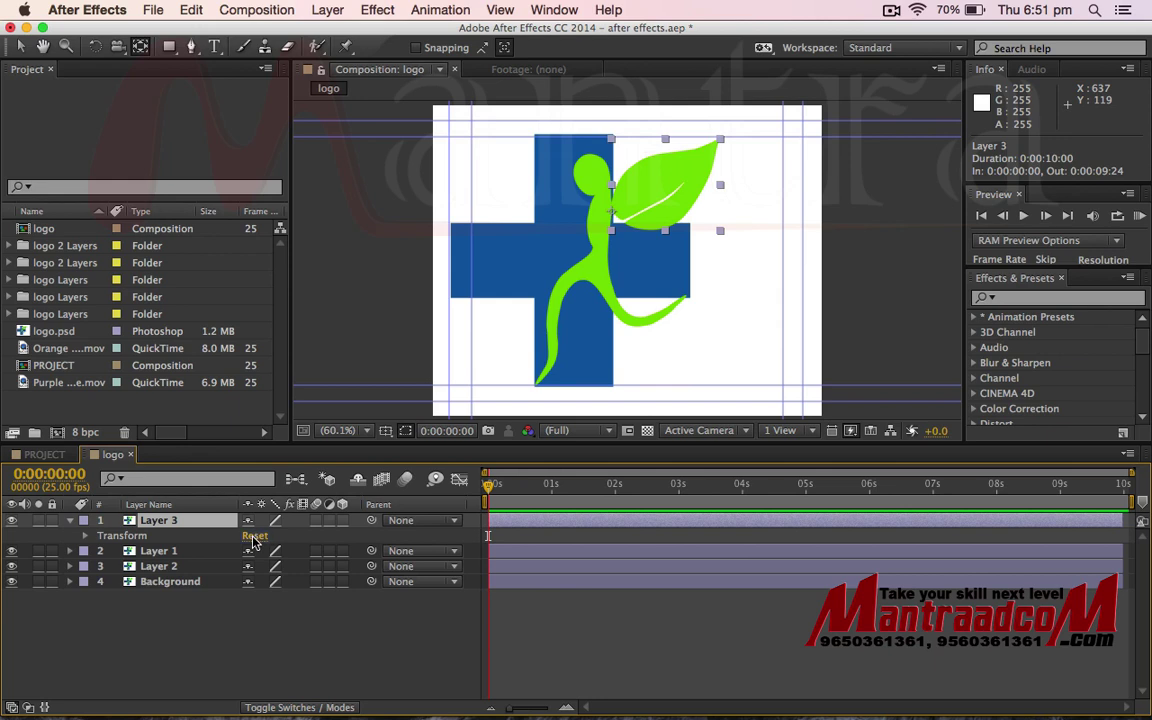
pyautogui.click(254, 537)
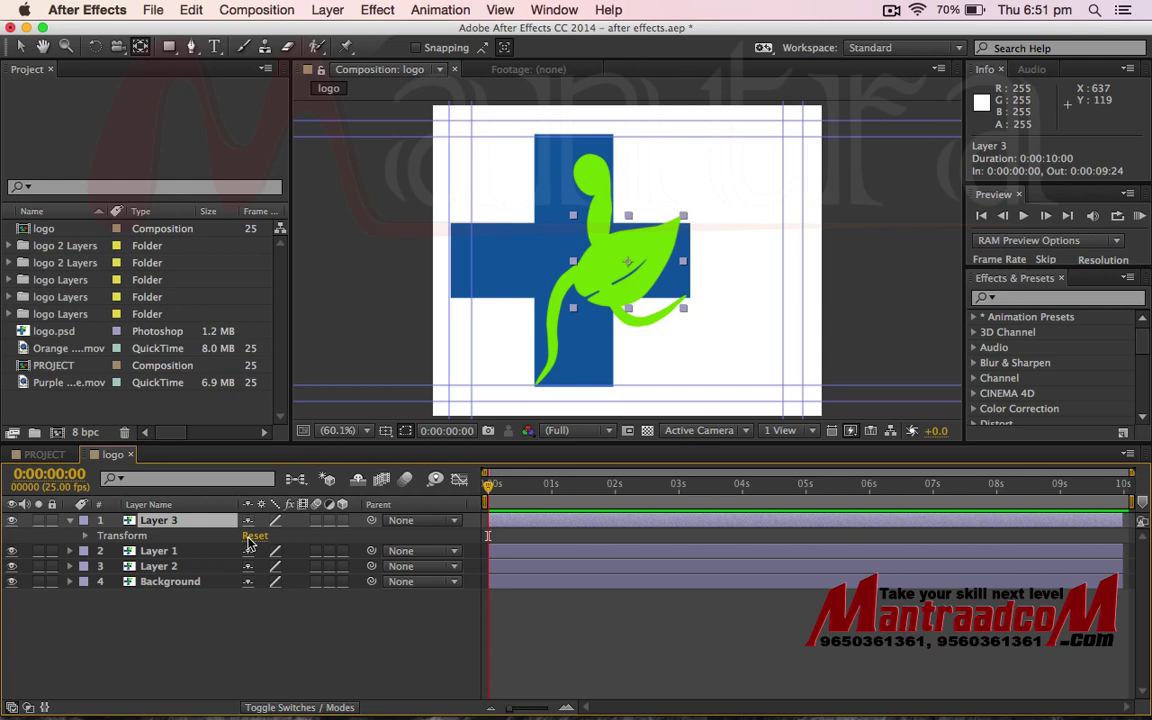
pyautogui.hotkey('ctrl', 'z')
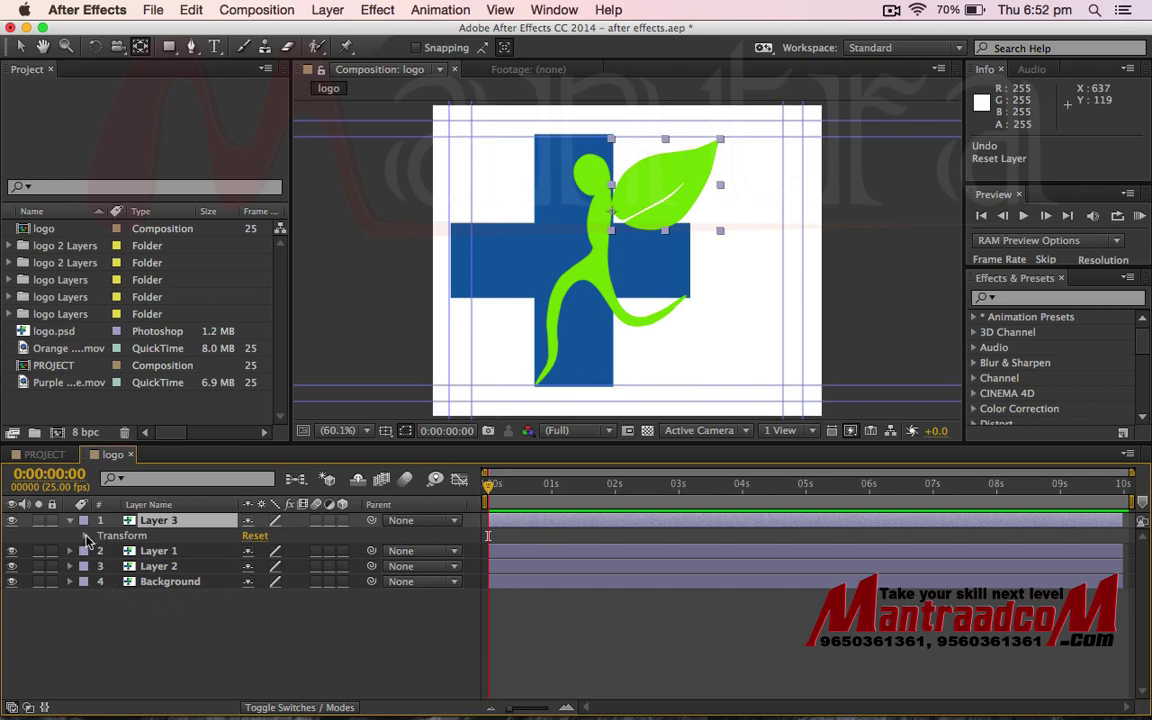
pyautogui.click(86, 537)
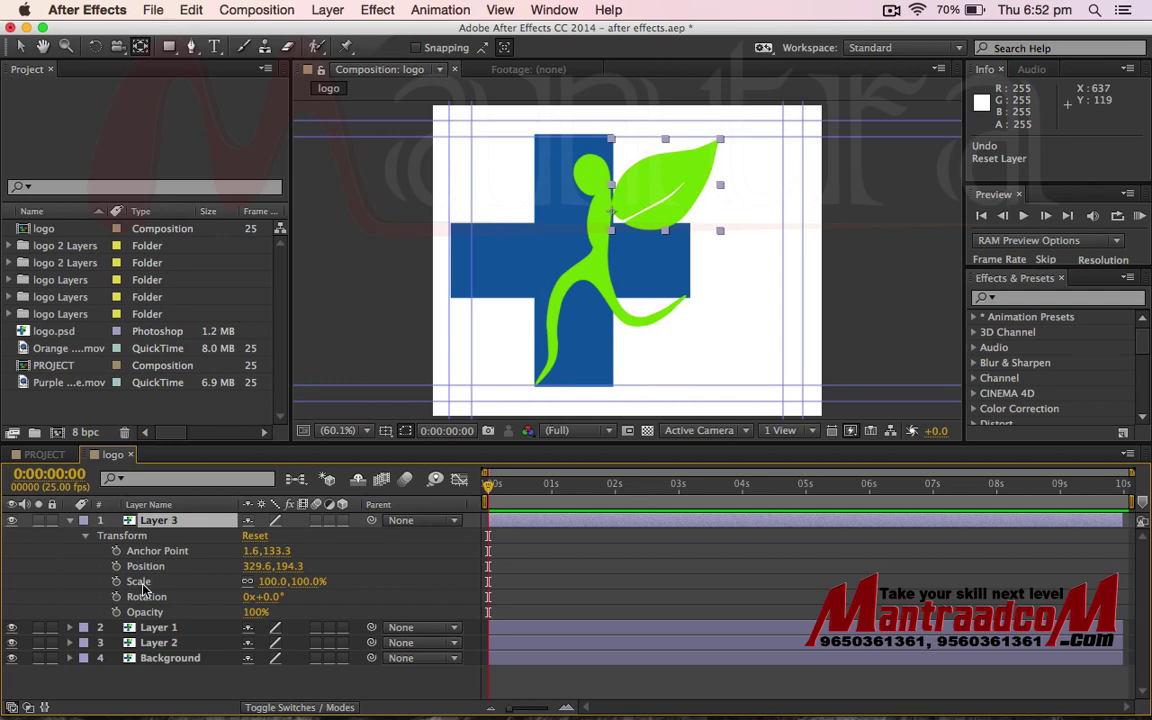
pyautogui.click(116, 581)
pyautogui.moveTo(270, 581)
pyautogui.mouseDown()
pyautogui.moveTo(222, 581)
pyautogui.moveTo(320, 594)
pyautogui.mouseUp()
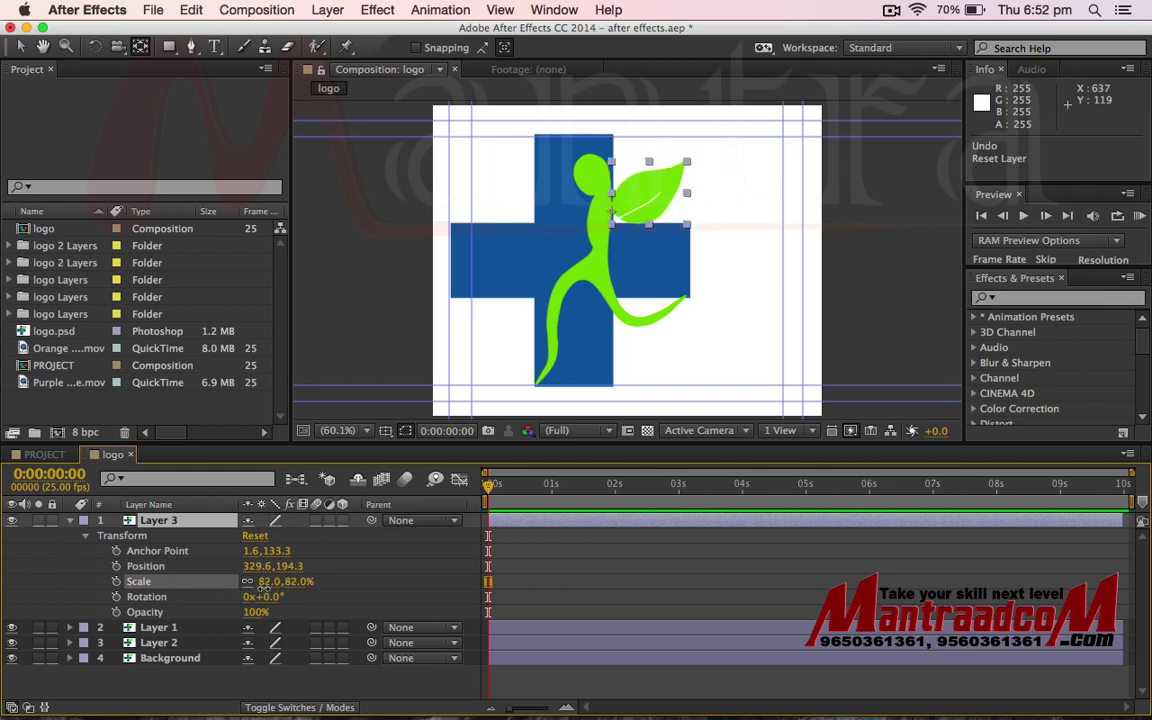
pyautogui.moveTo(320, 594); pyautogui.dragTo(366, 601)
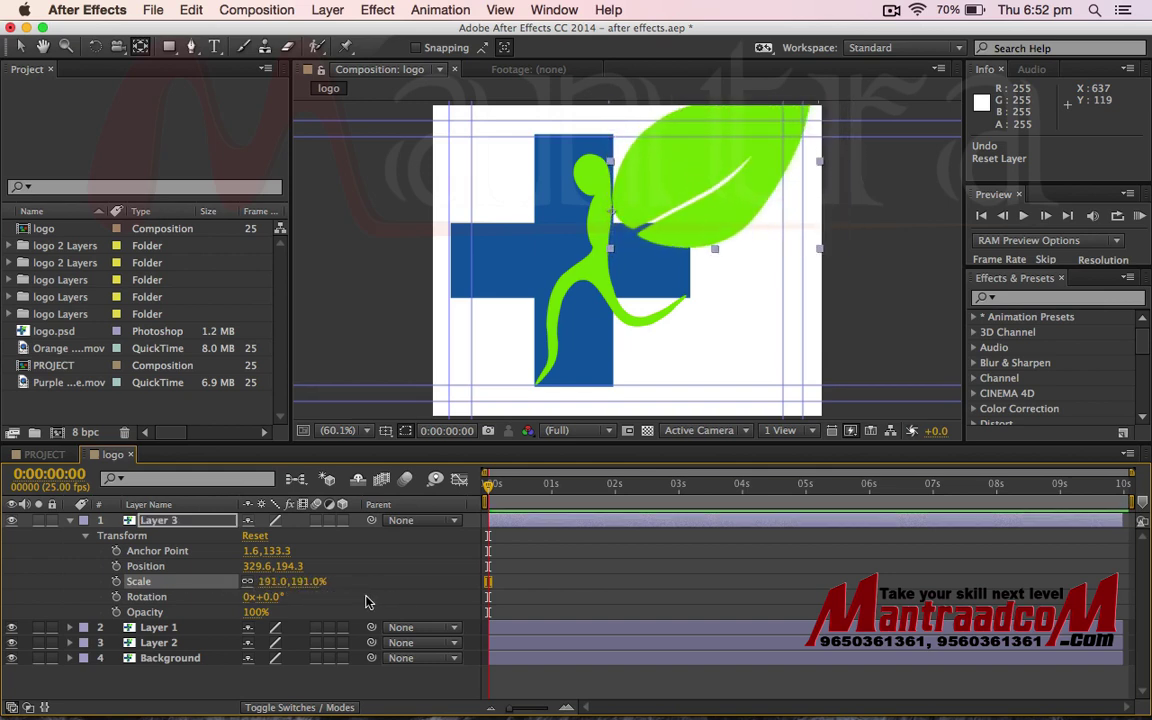
pyautogui.press('cmd+z')
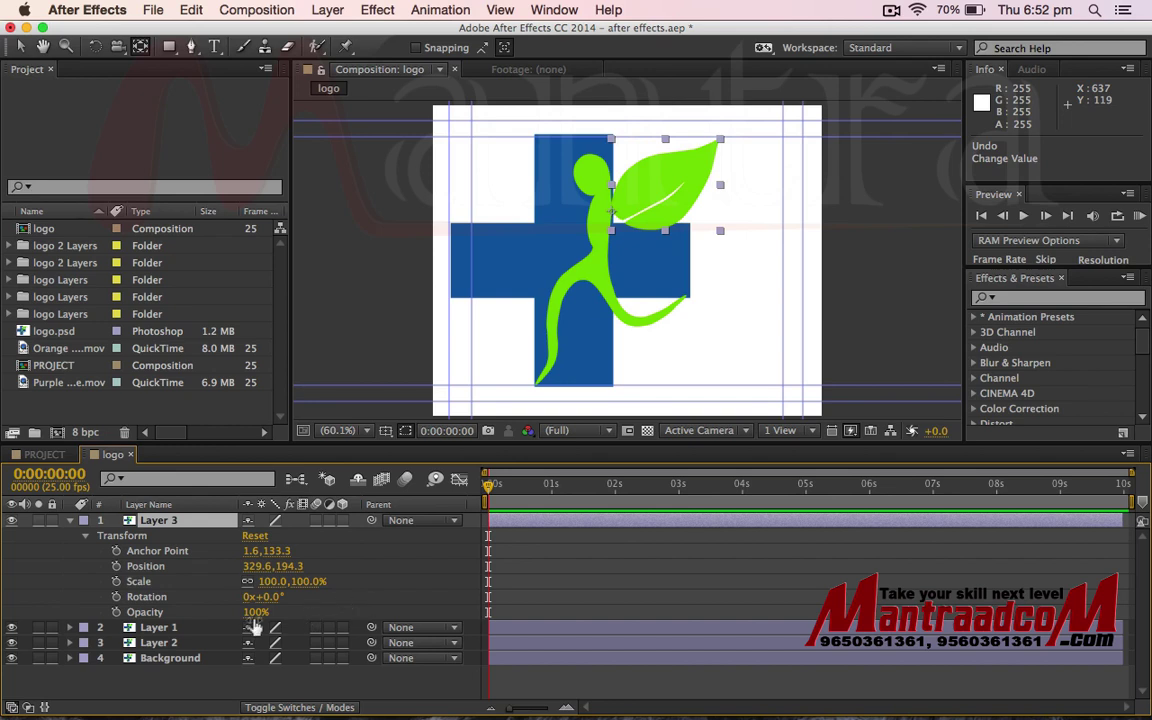
pyautogui.moveTo(275, 600)
pyautogui.mouseDown()
pyautogui.moveTo(200, 588)
pyautogui.moveTo(370, 598)
pyautogui.mouseUp()
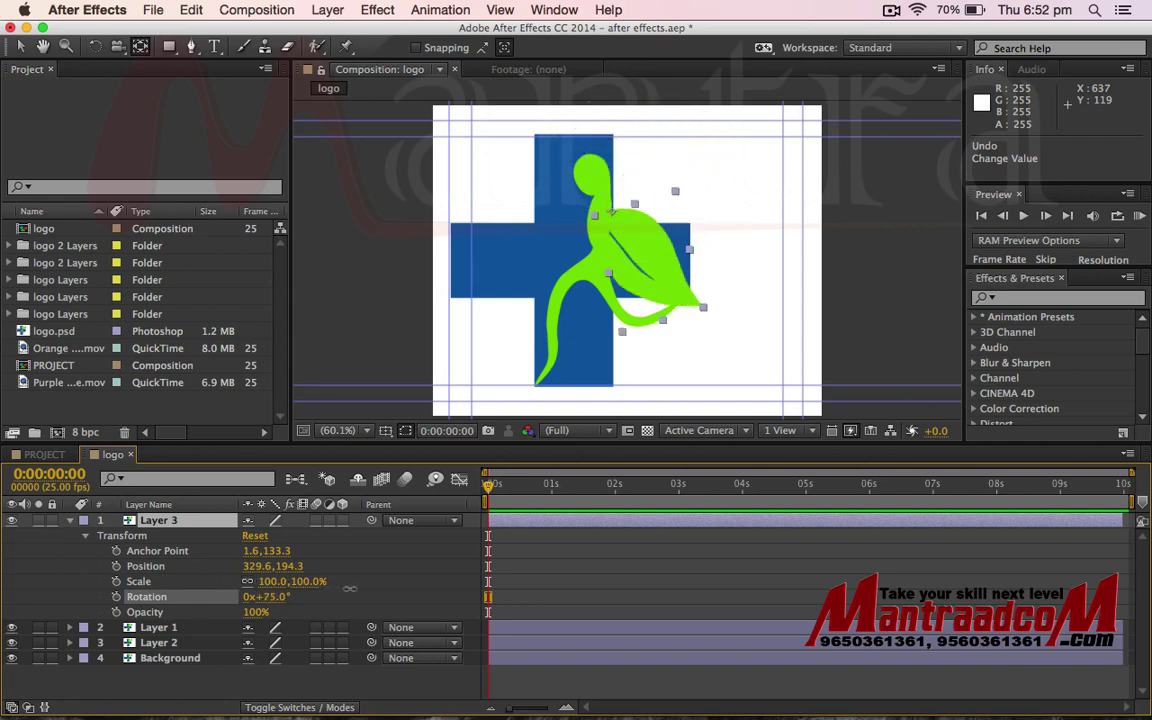
pyautogui.hotkey('ctrl', 'z')
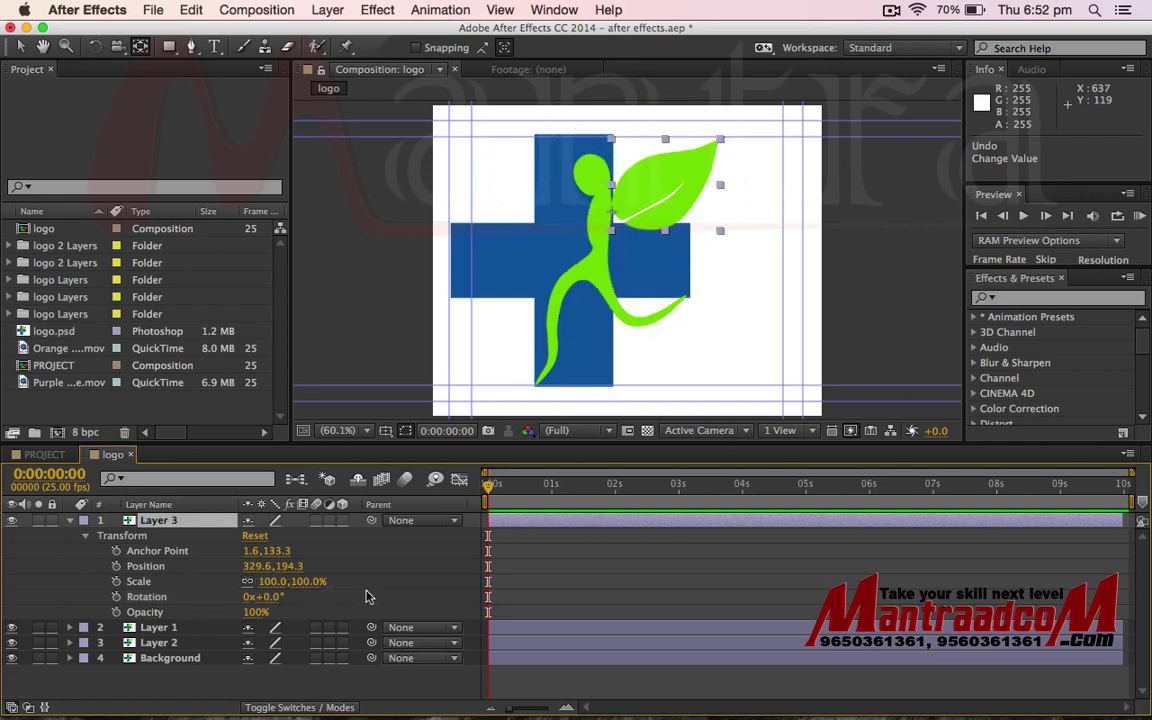
pyautogui.moveTo(255, 611)
pyautogui.mouseDown()
pyautogui.moveTo(186, 620)
pyautogui.moveTo(320, 611)
pyautogui.mouseUp()
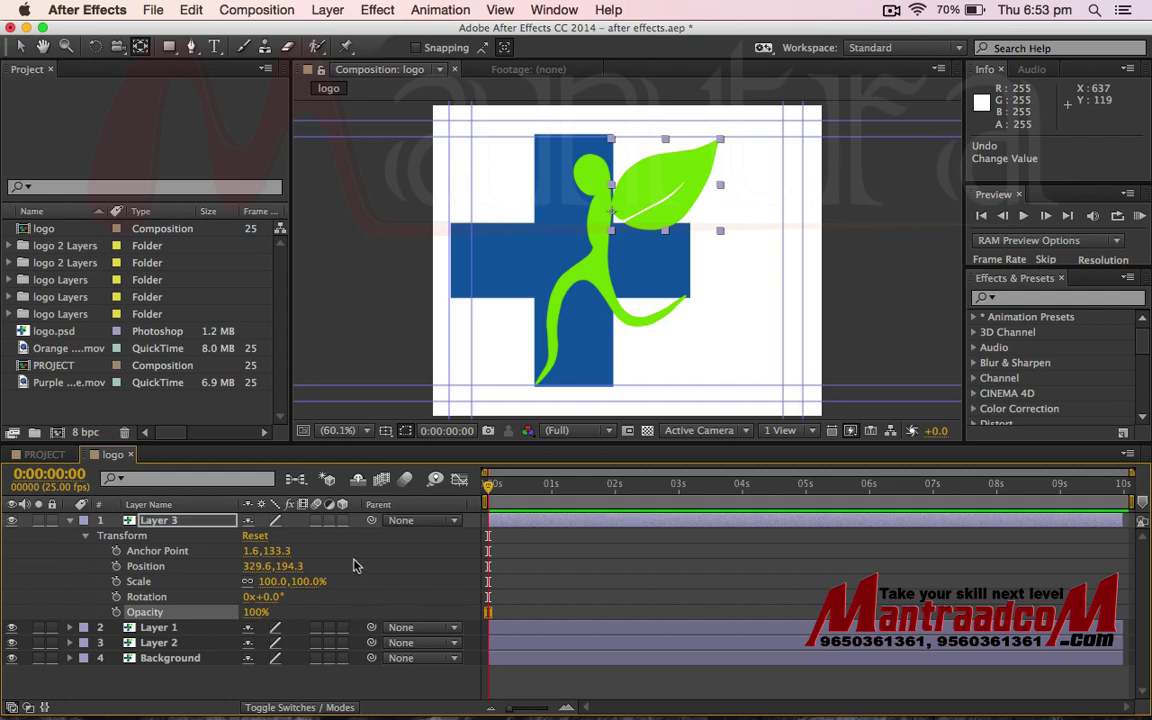
pyautogui.click(167, 521)
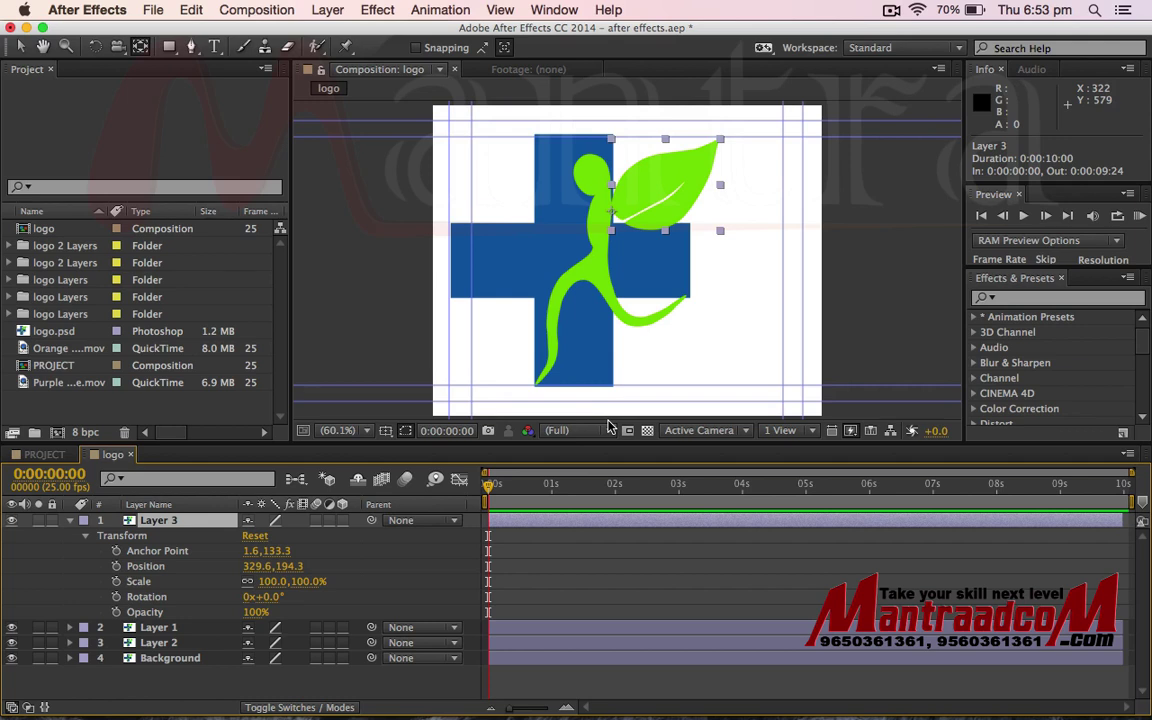
# Step: Collapse the leaf's properties and rename Layer 2, the blue cross, to PLUS
pyautogui.click(70, 520)
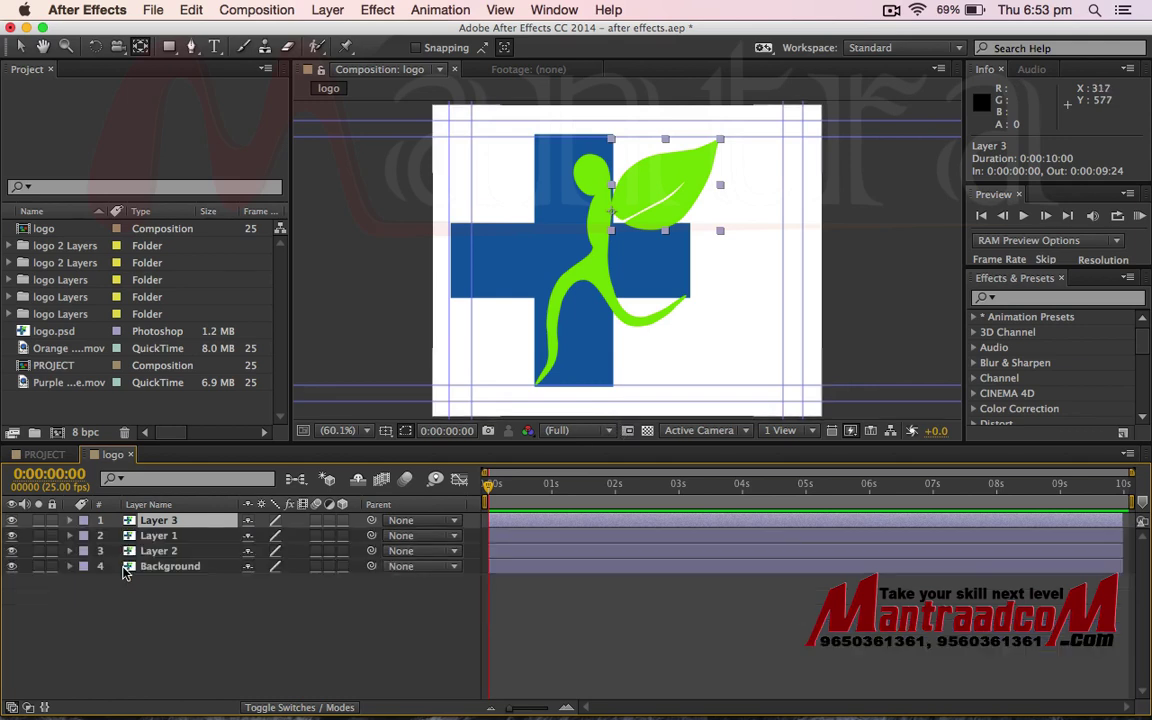
pyautogui.click(12, 551)
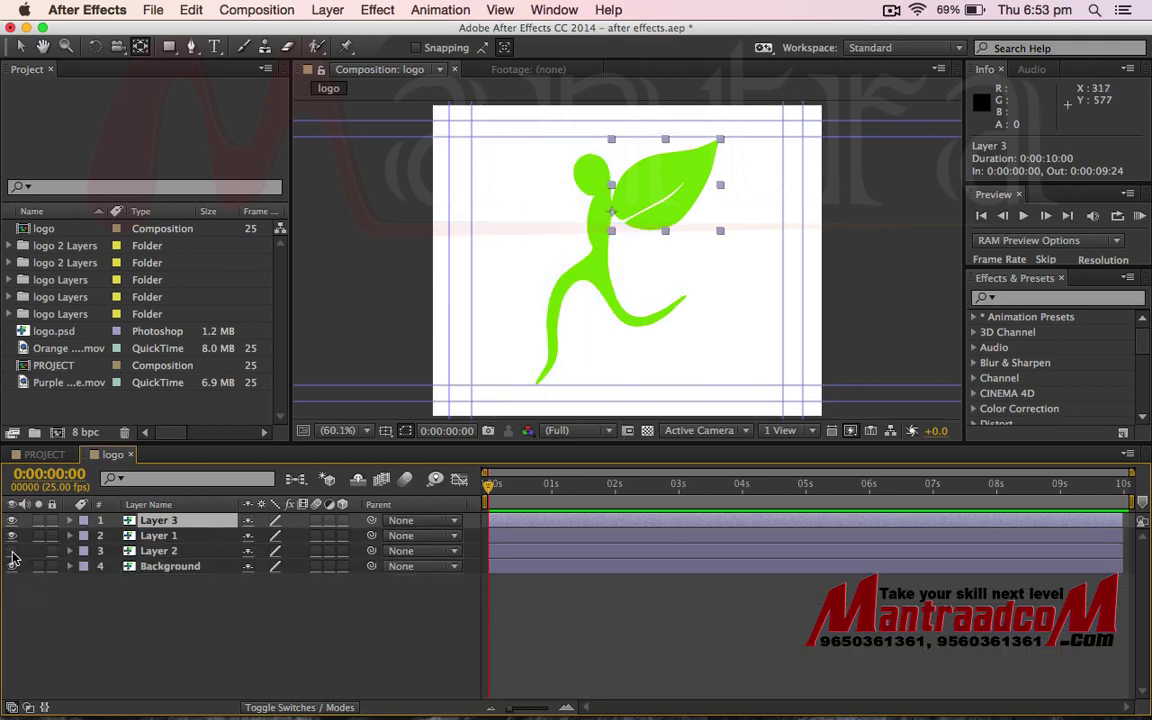
pyautogui.click(12, 552)
pyautogui.click(155, 552)
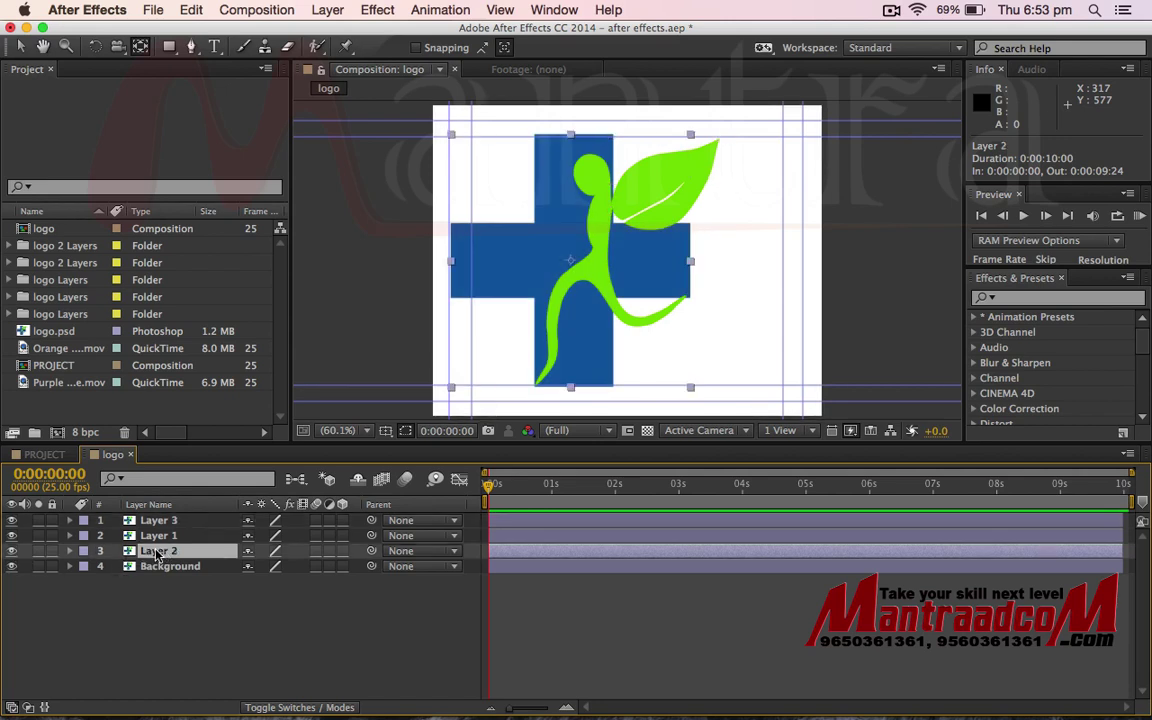
pyautogui.press('Return')
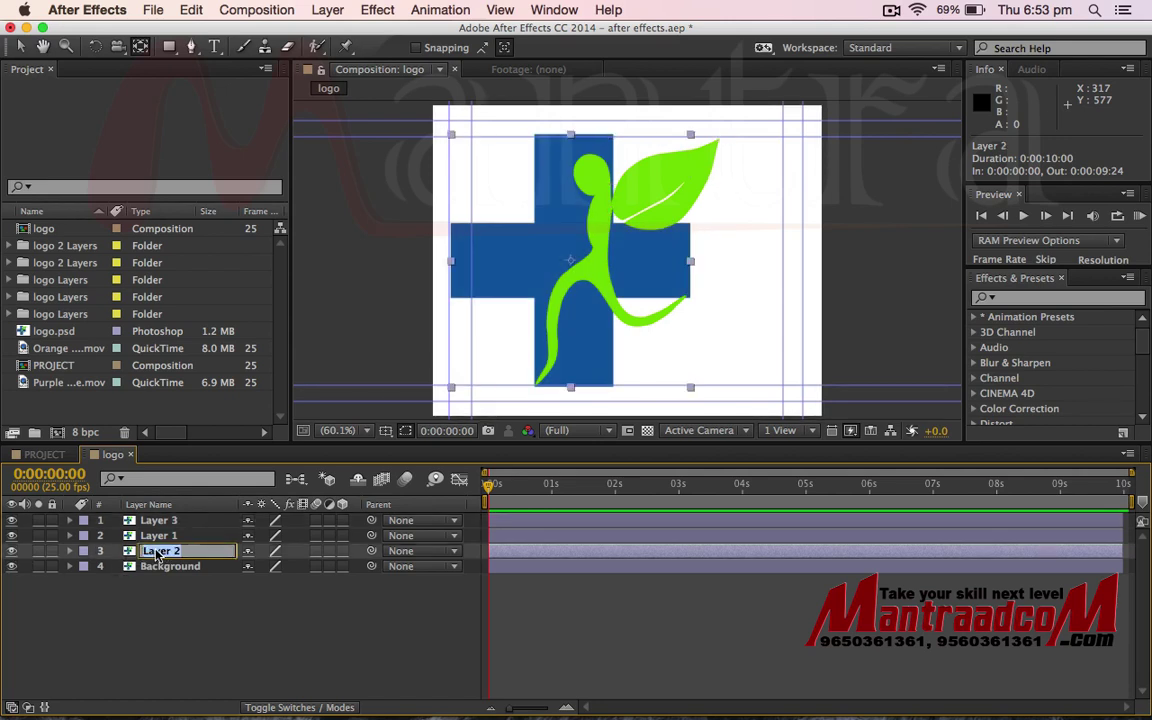
pyautogui.write('PLUS')
pyautogui.press('Return')
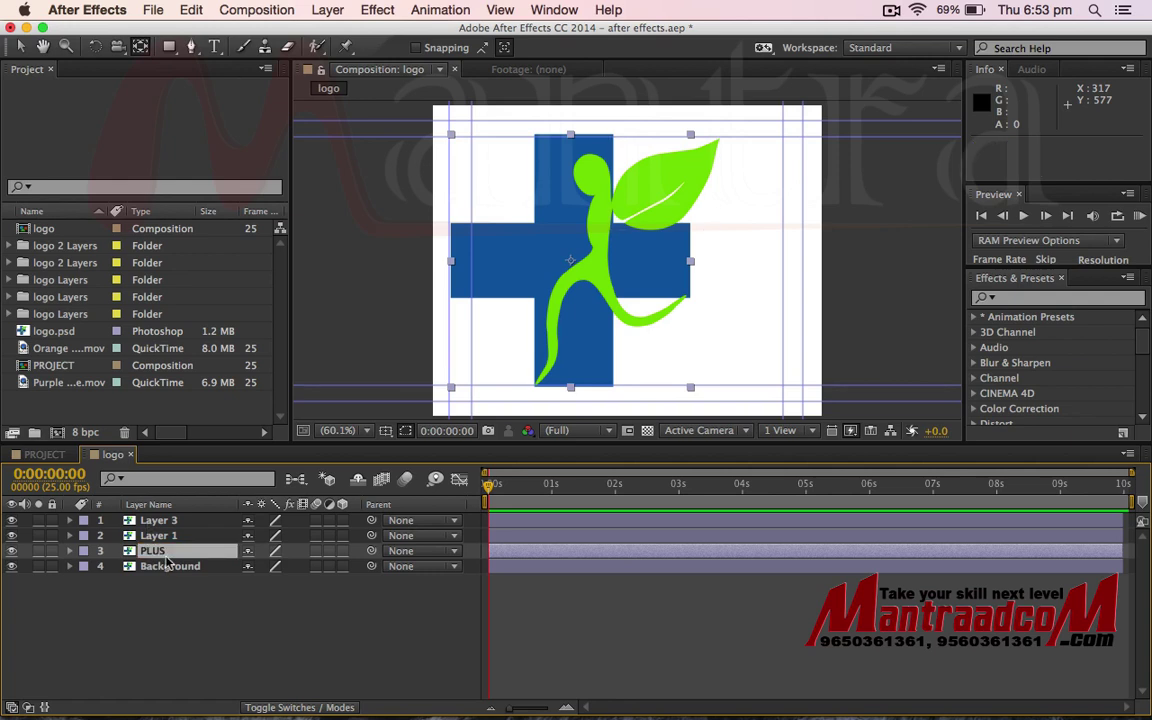
# Step: Rename Layer 1 to MAN and the top leaf layer to LEAF
pyautogui.click(158, 536)
pyautogui.press('Return')
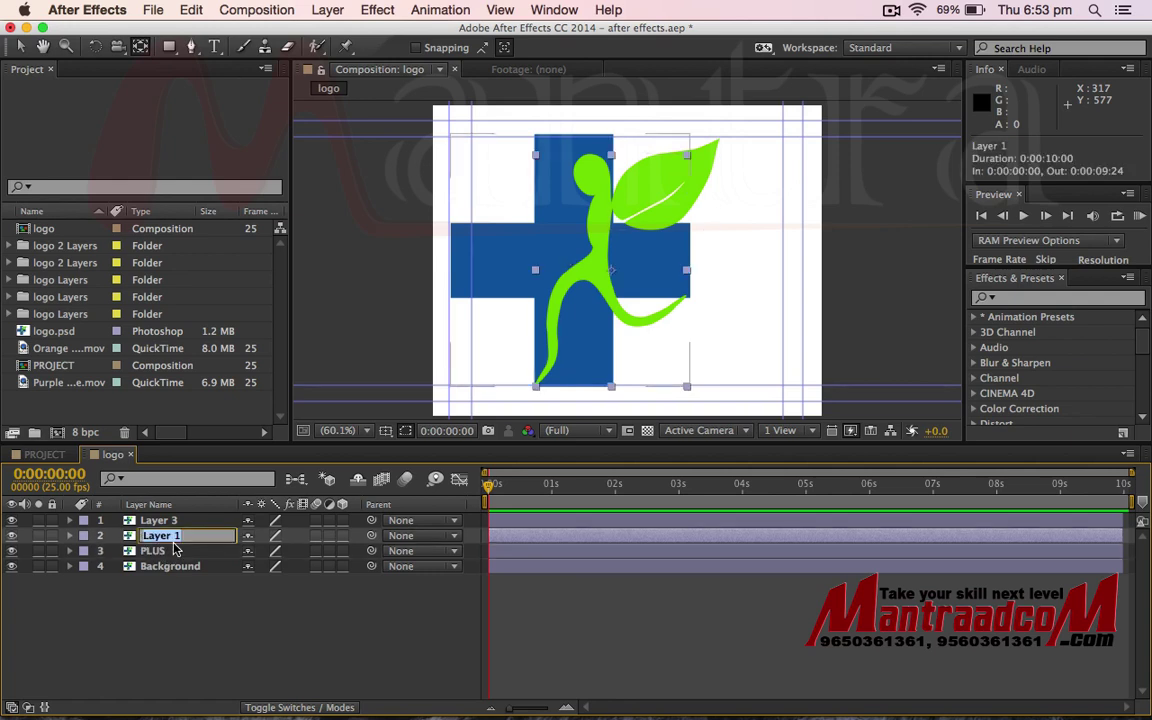
pyautogui.write('MAN')
pyautogui.press('Return')
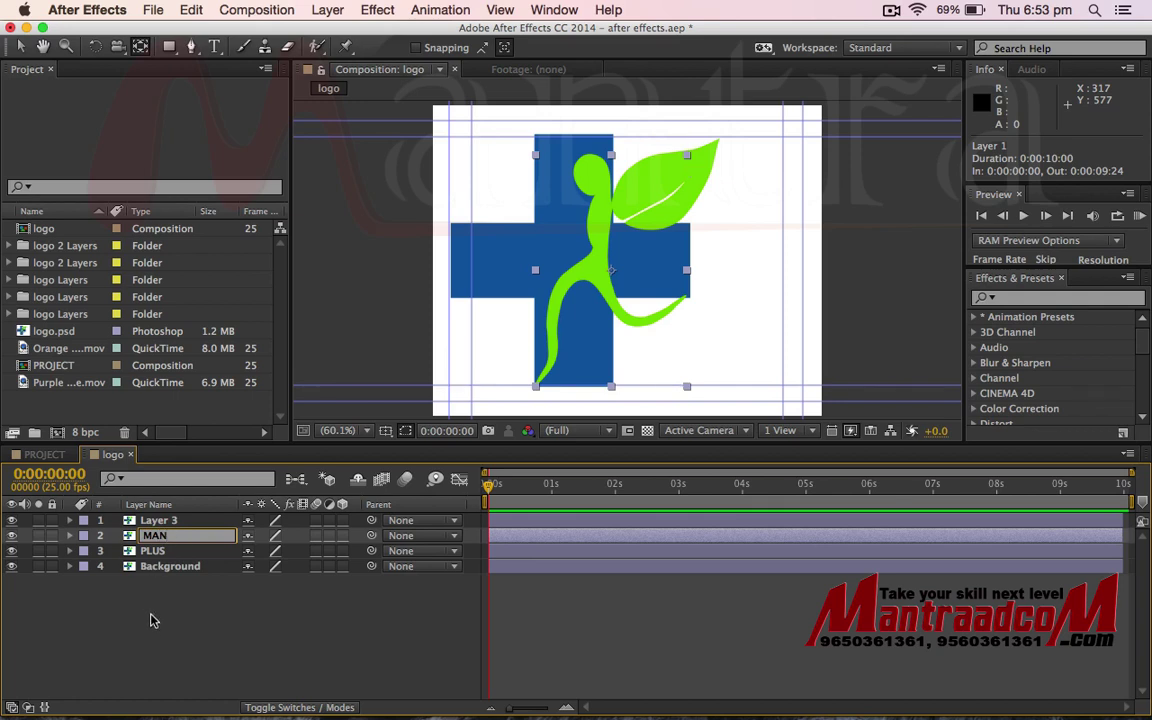
pyautogui.click(150, 521)
pyautogui.press('Return')
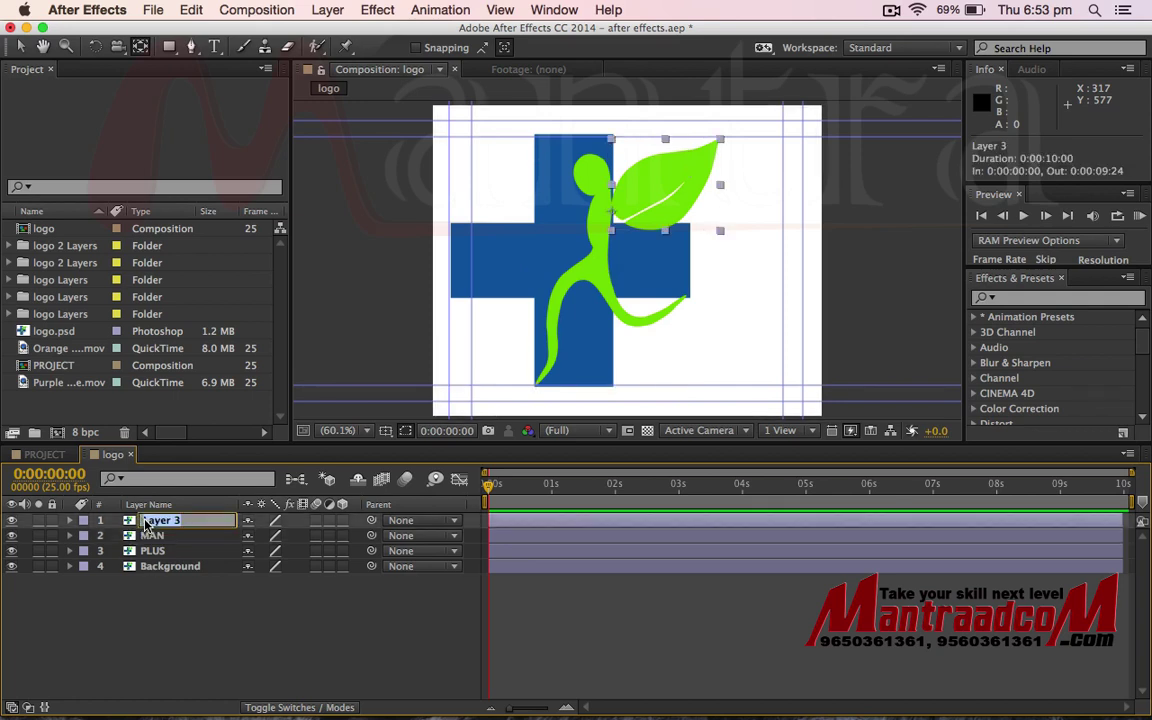
pyautogui.write('LEAF')
pyautogui.click(195, 640)
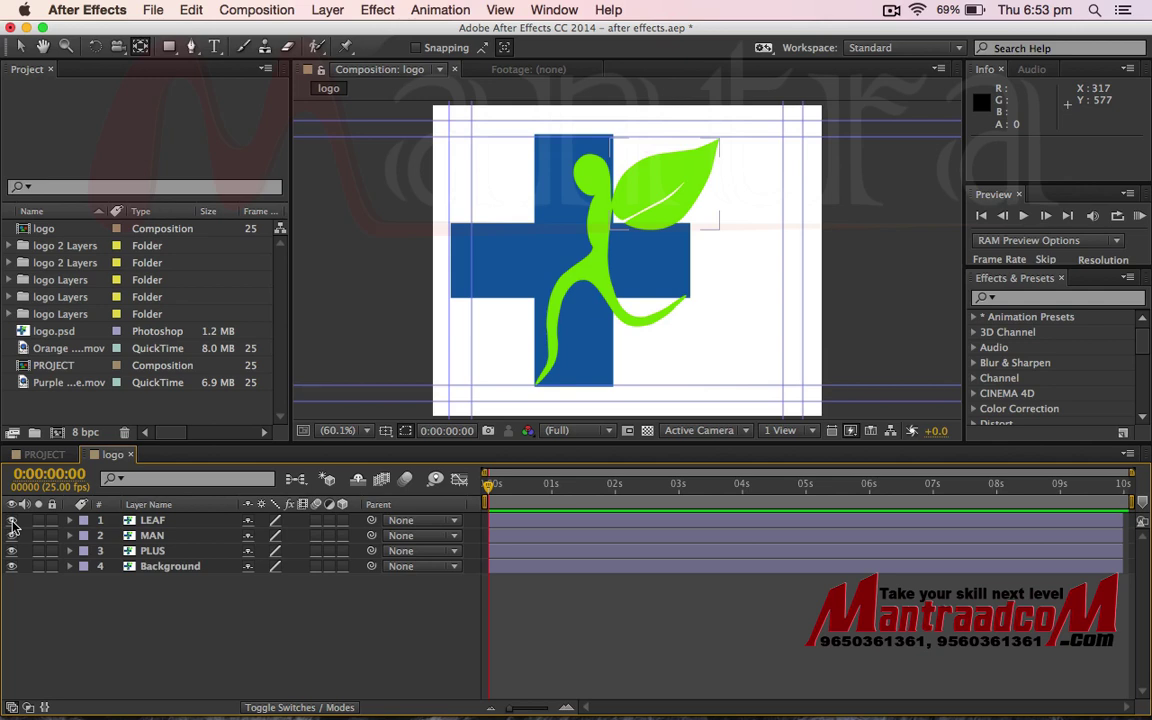
# Step: Toggle LEAF, MAN and PLUS visibility off and on to check them, then select LEAF
pyautogui.click(12, 520)
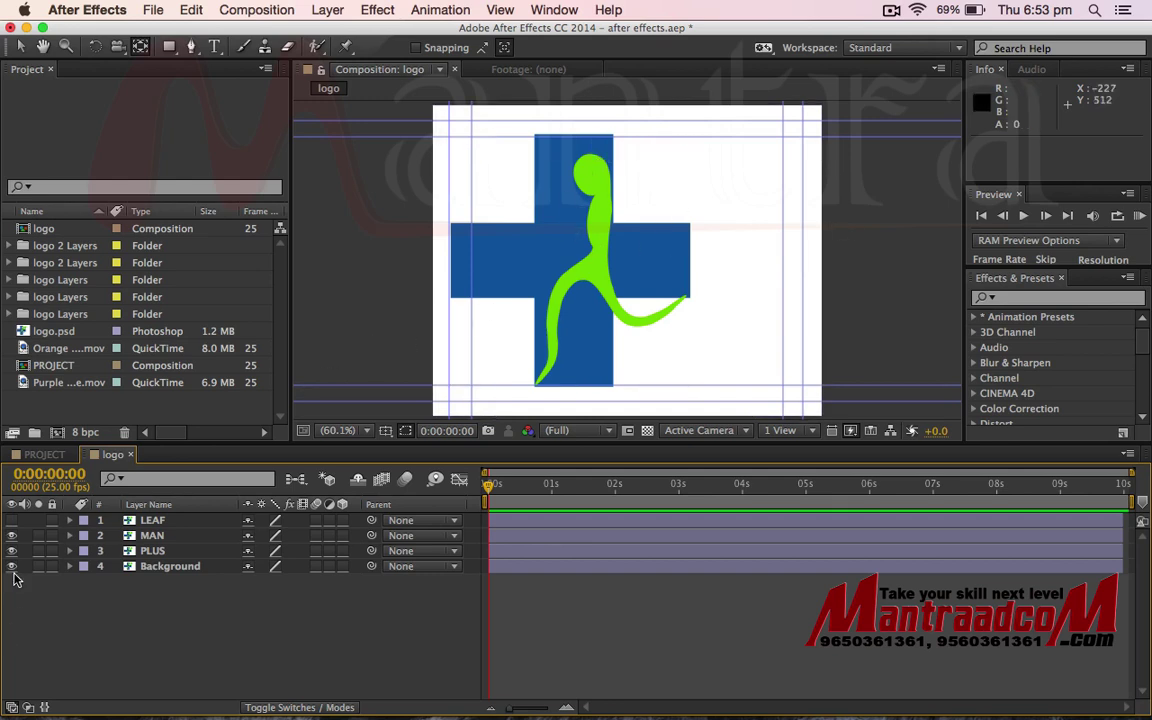
pyautogui.click(12, 520)
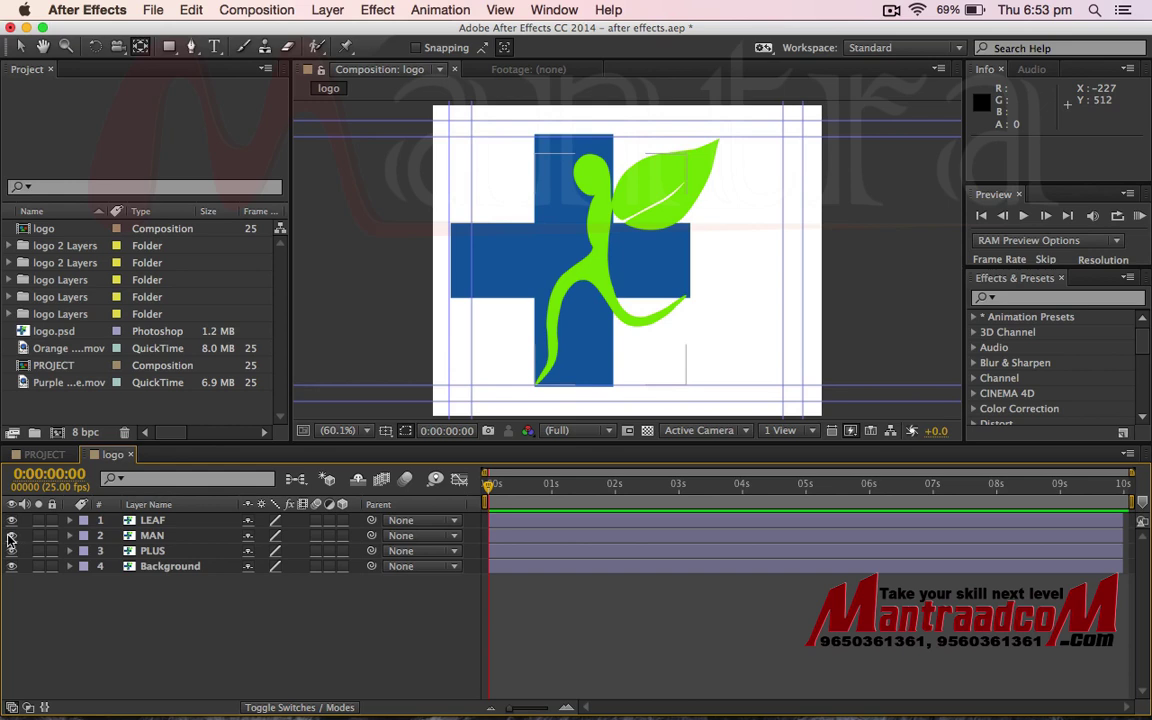
pyautogui.click(11, 536)
pyautogui.click(11, 536)
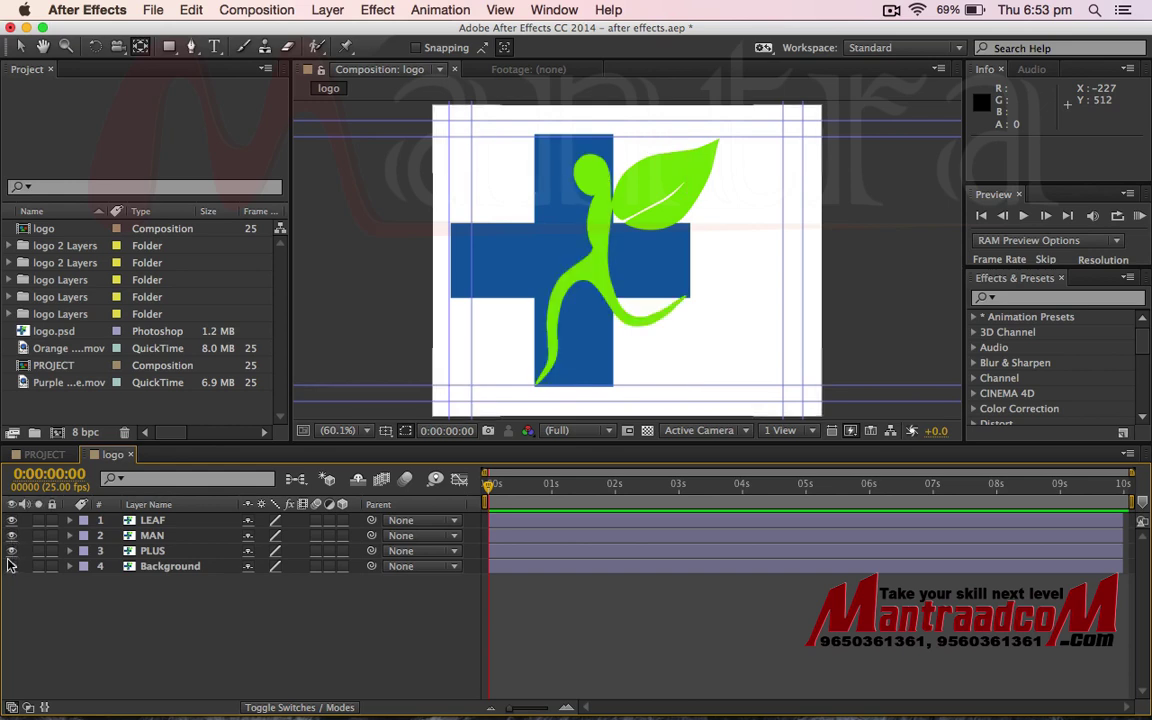
pyautogui.click(12, 551)
pyautogui.click(12, 551)
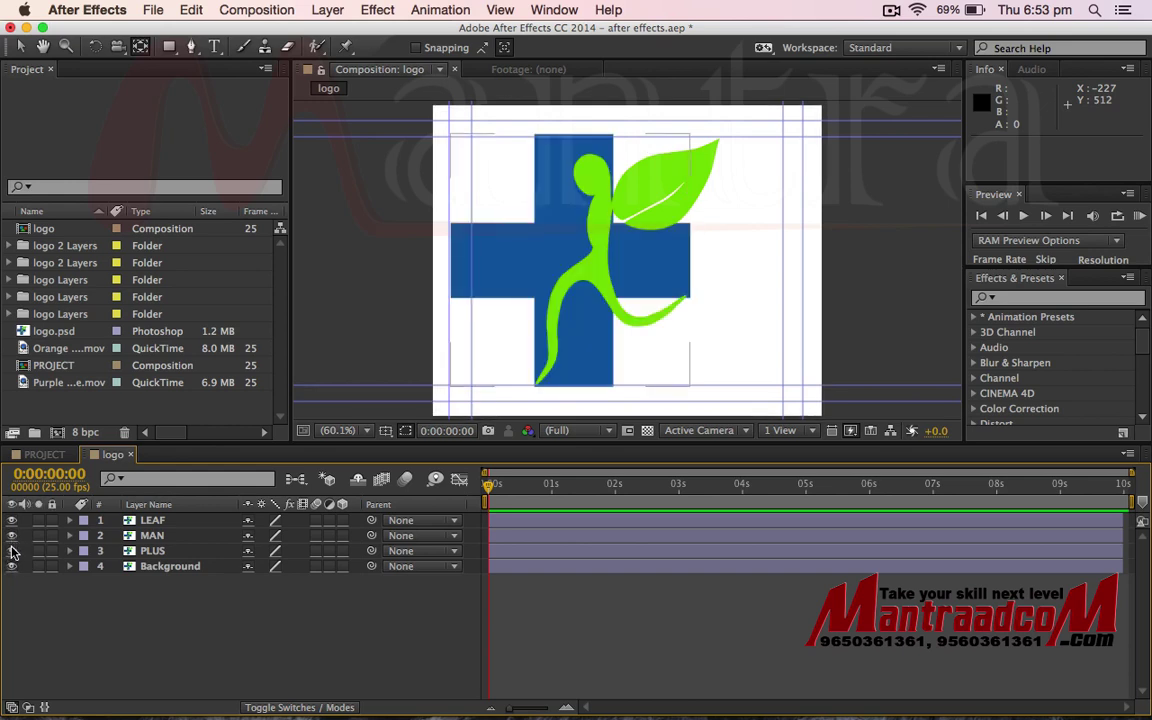
pyautogui.click(152, 520)
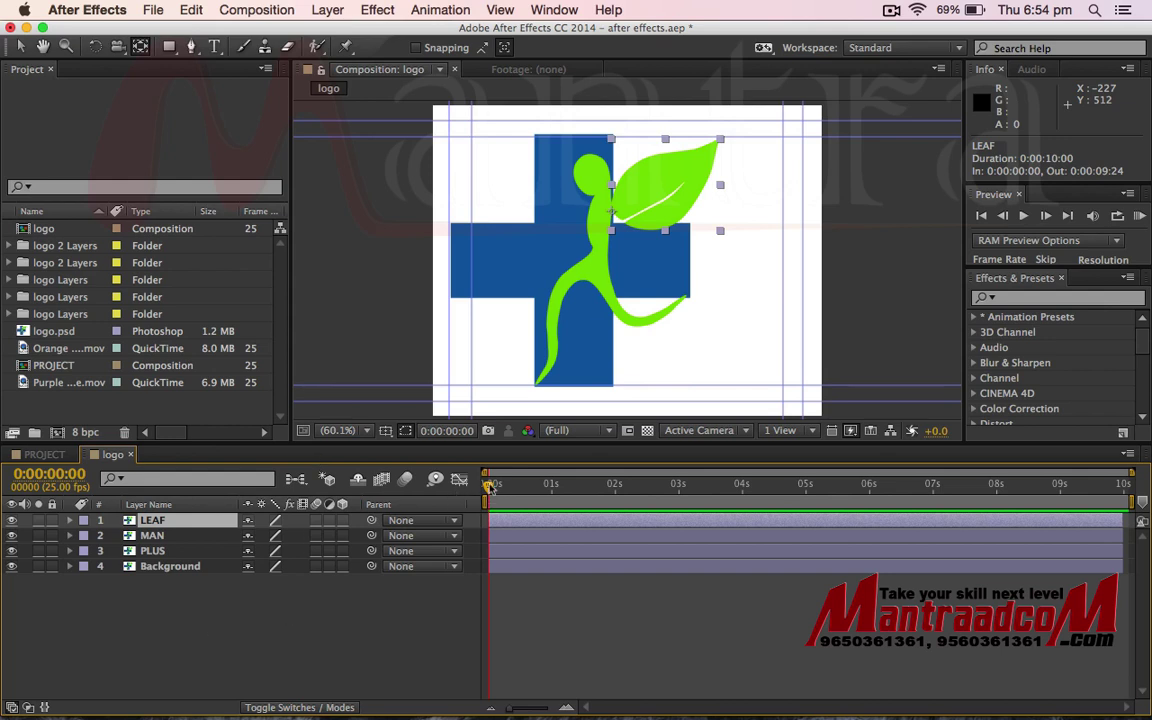
# Step: Slide the LEAF and MAN layer bars to start at 0:00:00:18, leaving PLUS at 0s
pyautogui.press('space')
pyautogui.press('space')
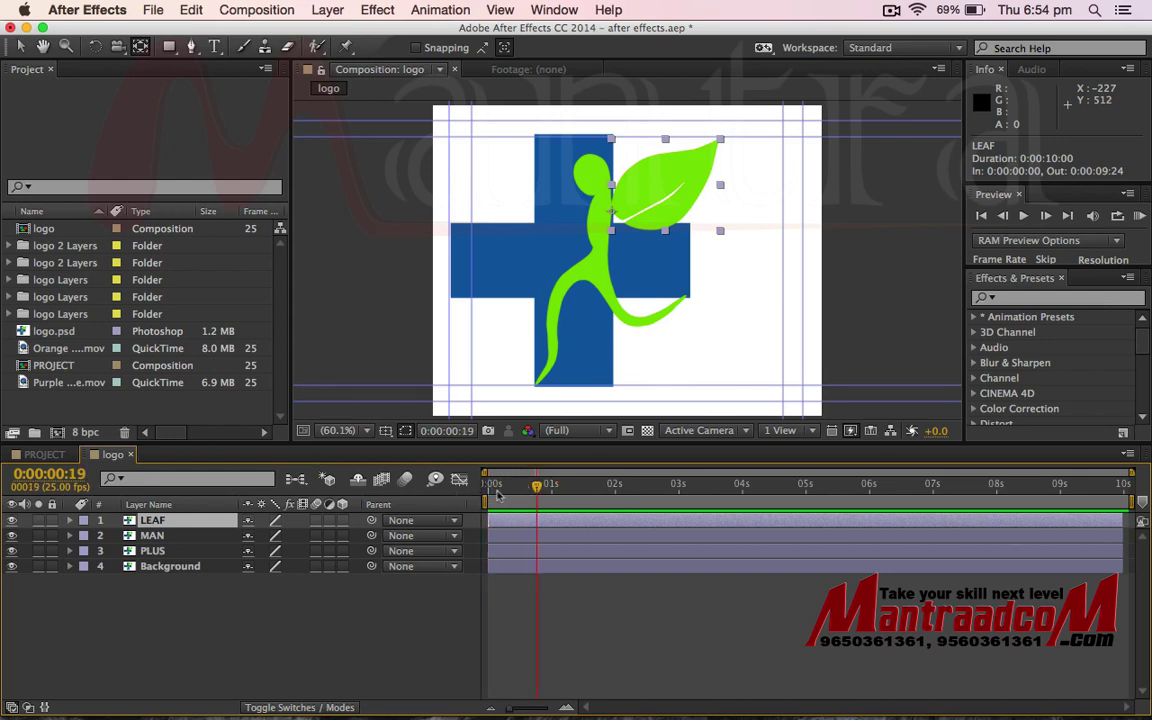
pyautogui.moveTo(537, 485)
pyautogui.mouseDown()
pyautogui.moveTo(488, 485)
pyautogui.moveTo(566, 521)
pyautogui.mouseUp()
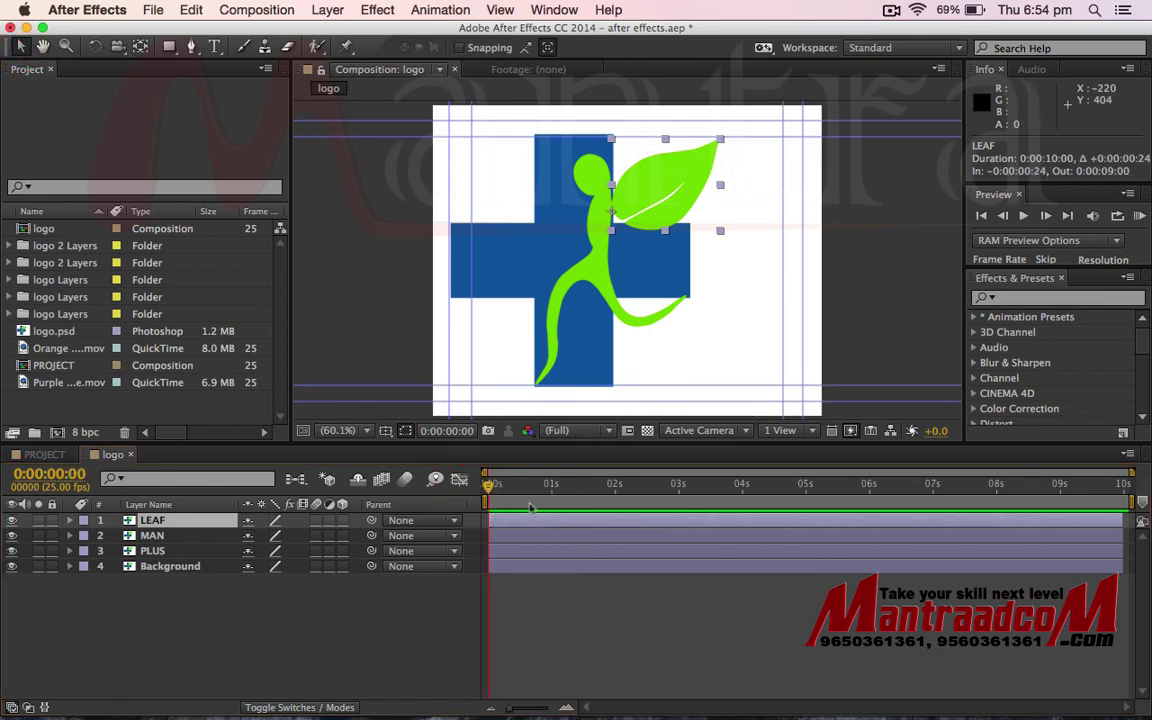
pyautogui.moveTo(516, 521); pyautogui.dragTo(672, 521)
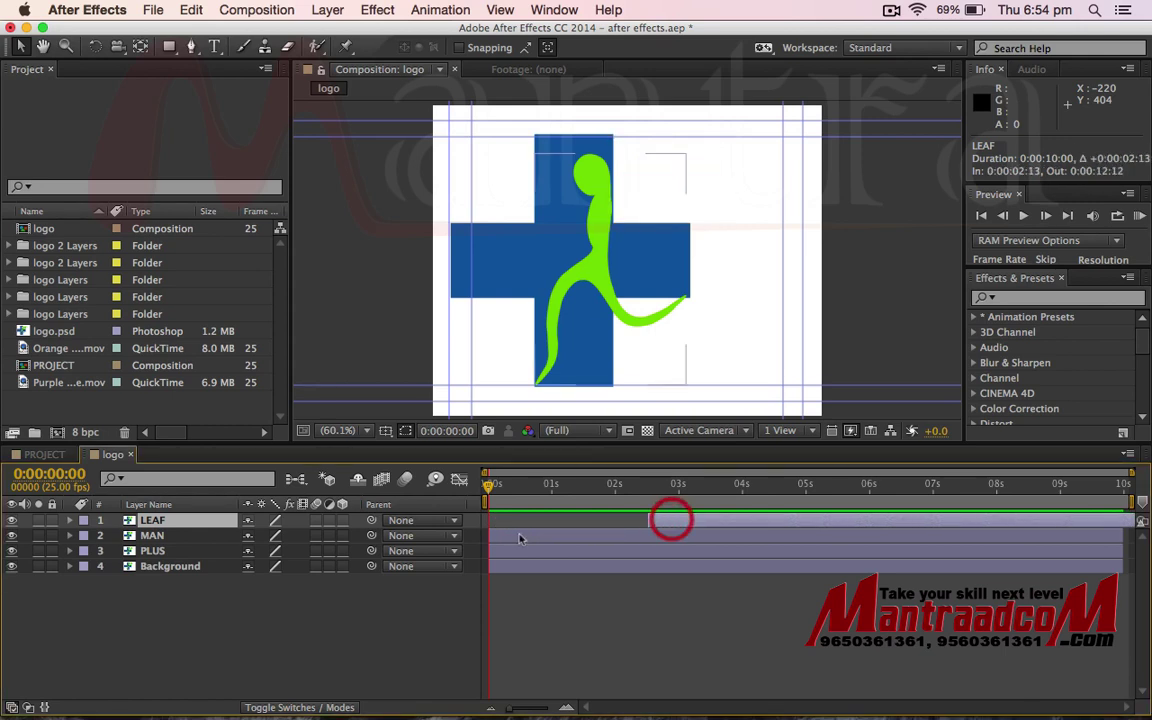
pyautogui.moveTo(525, 536)
pyautogui.mouseDown()
pyautogui.moveTo(656, 538)
pyautogui.moveTo(641, 537)
pyautogui.mouseUp()
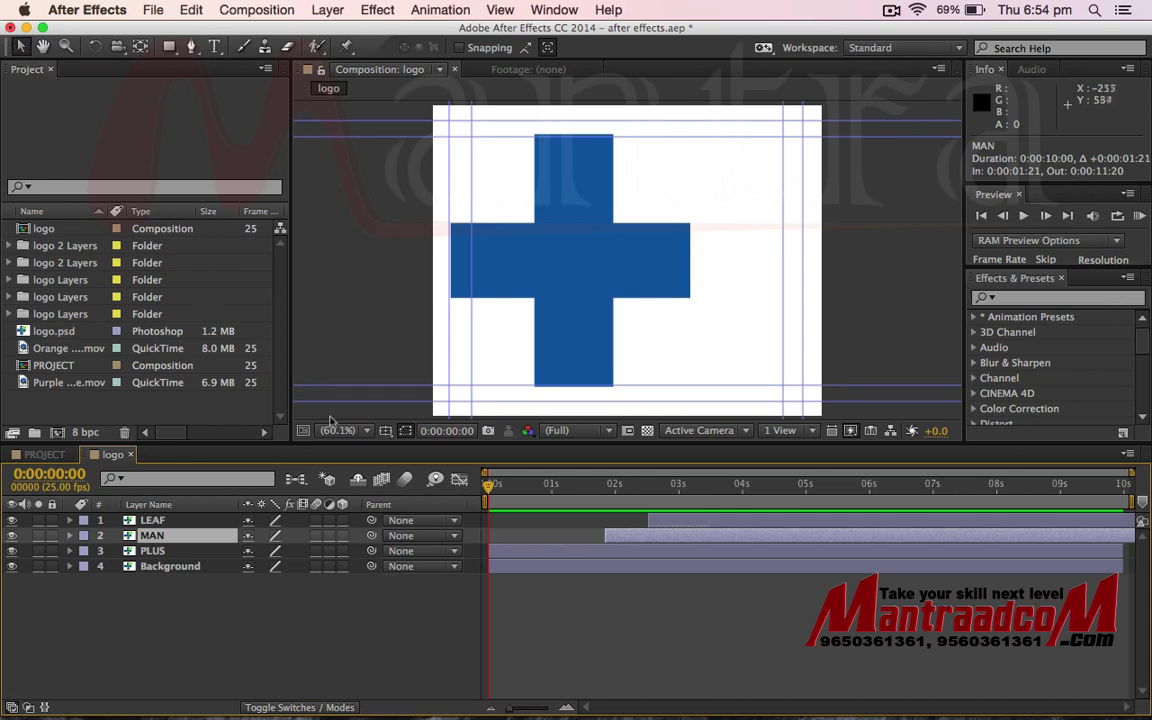
pyautogui.click(656, 634)
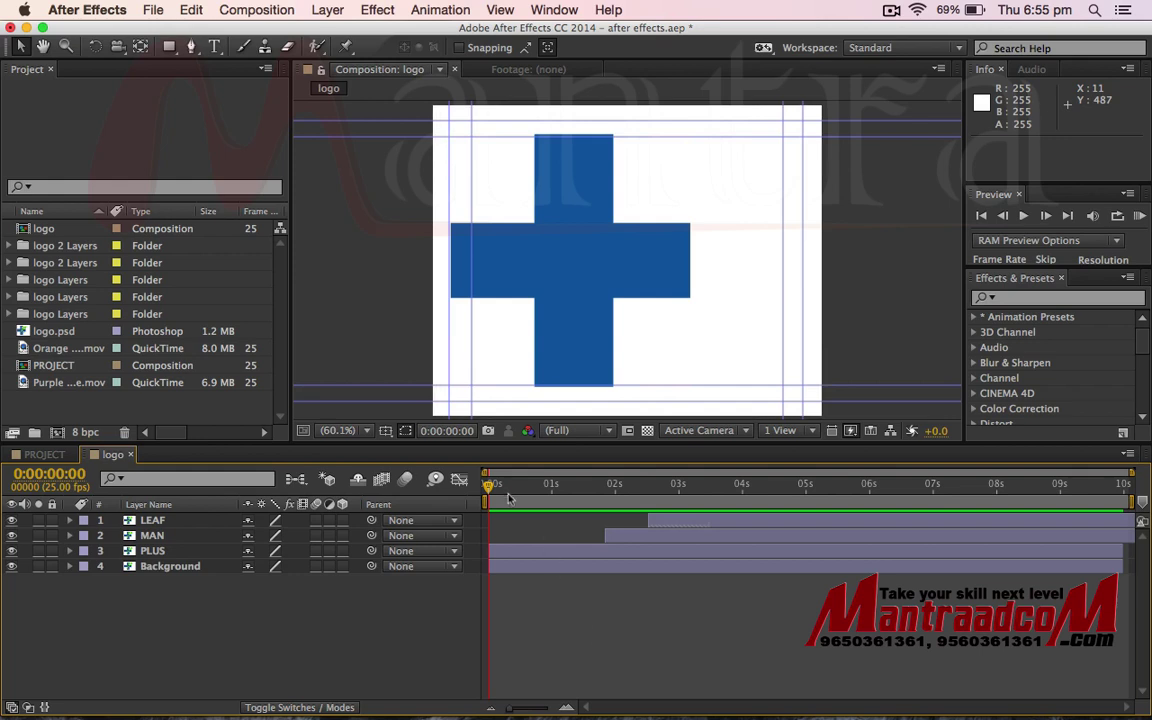
pyautogui.moveTo(524, 551)
pyautogui.mouseDown()
pyautogui.moveTo(621, 561)
pyautogui.moveTo(513, 555)
pyautogui.mouseUp()
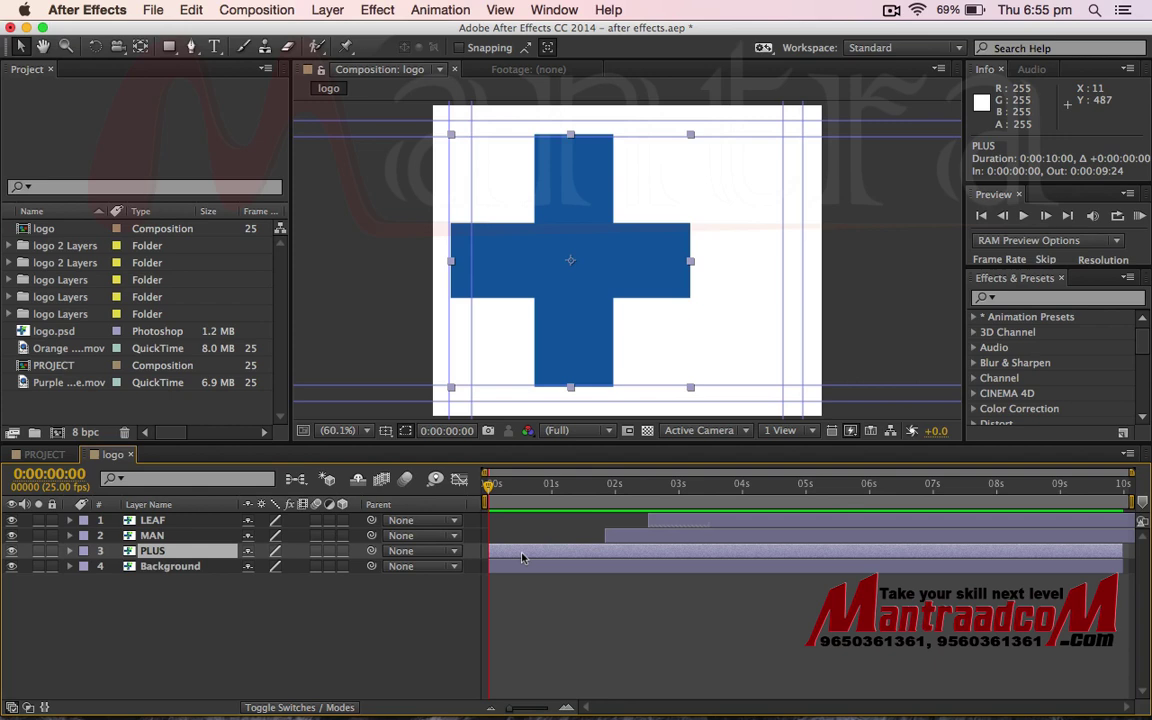
pyautogui.moveTo(638, 535); pyautogui.dragTo(566, 531)
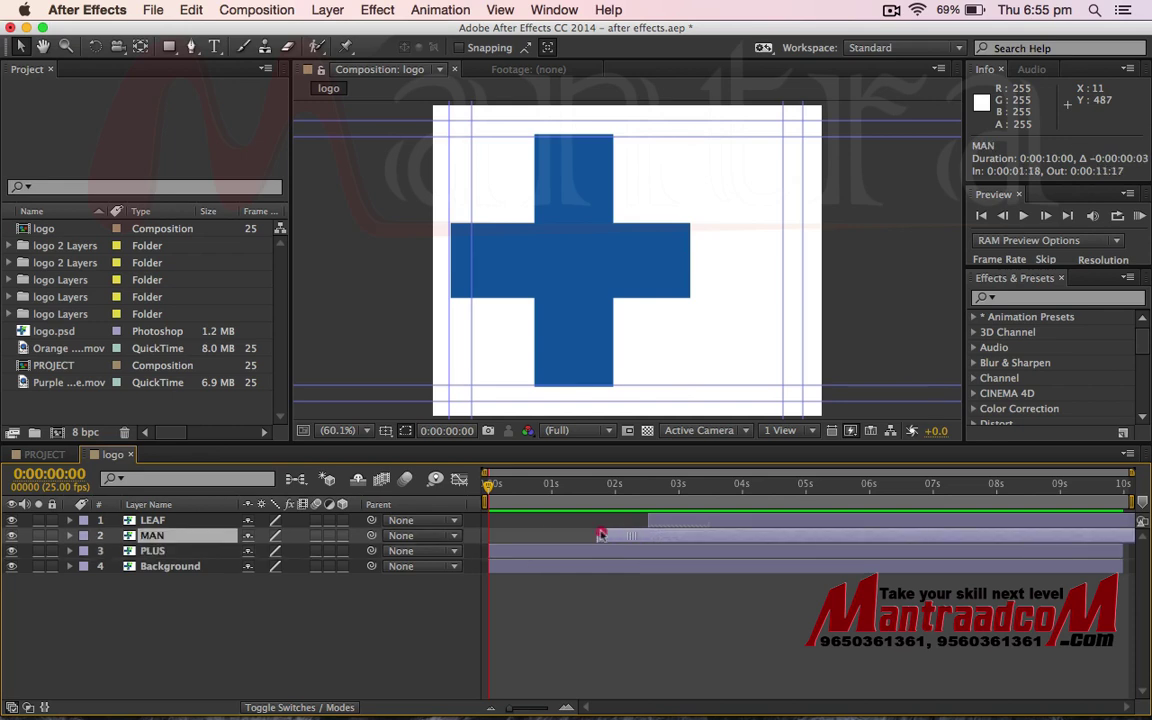
pyautogui.click(532, 550)
pyautogui.moveTo(488, 487); pyautogui.dragTo(538, 497)
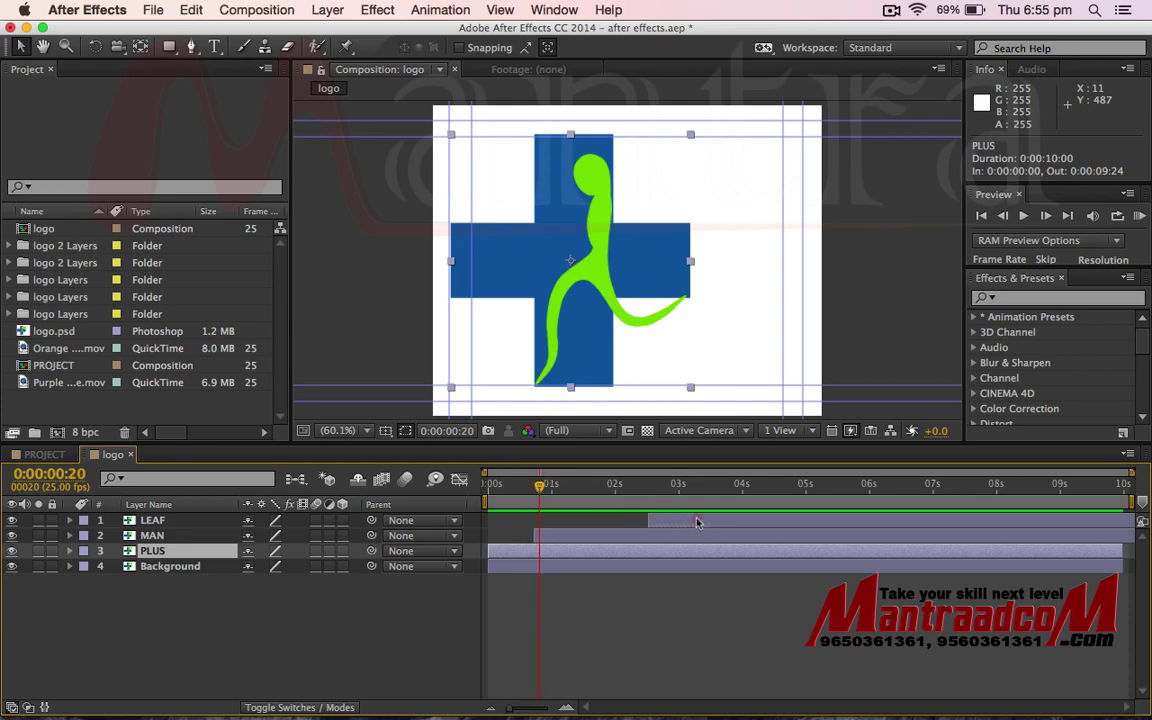
pyautogui.moveTo(692, 520); pyautogui.dragTo(585, 521)
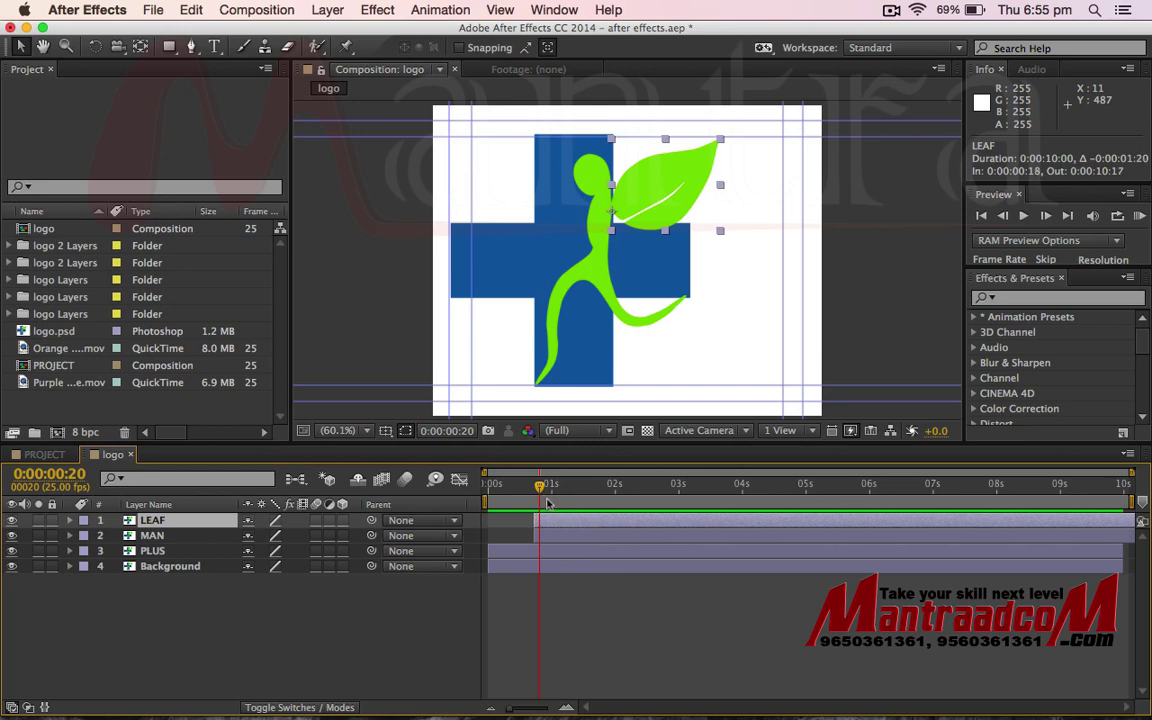
pyautogui.moveTo(540, 486); pyautogui.dragTo(488, 490)
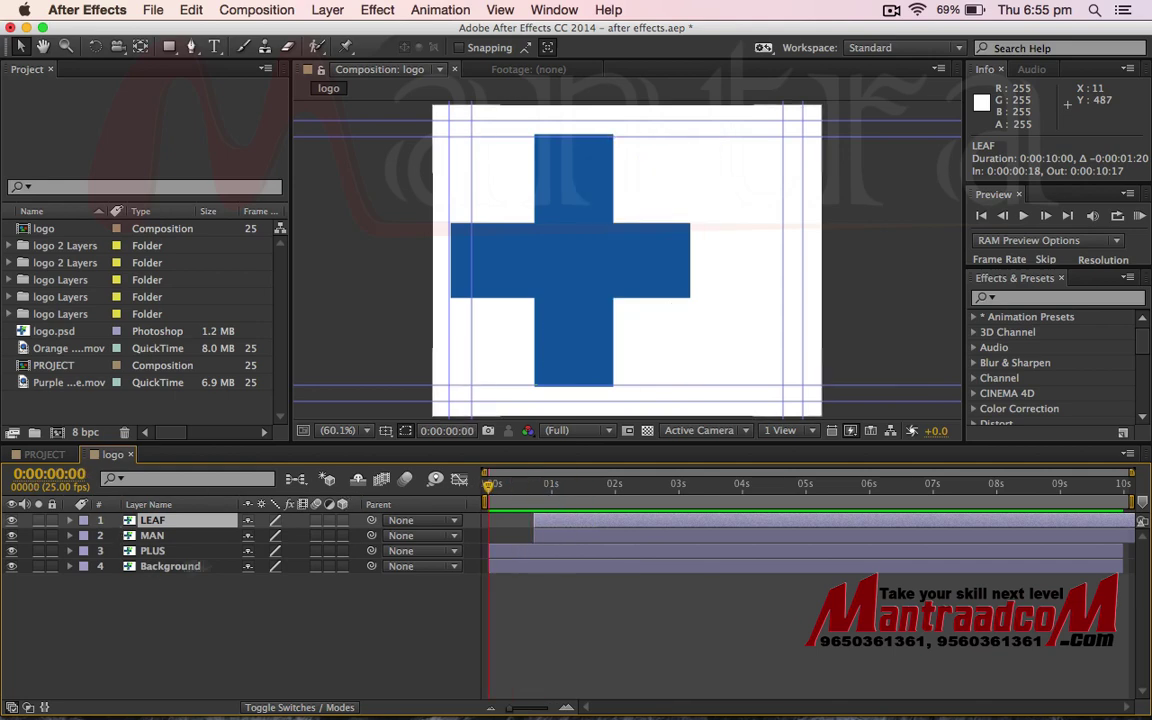
# Step: Expand PLUS's Transform and set a Position keyframe of 254.5, 287.0 at 0:00:00:00
pyautogui.click(557, 551)
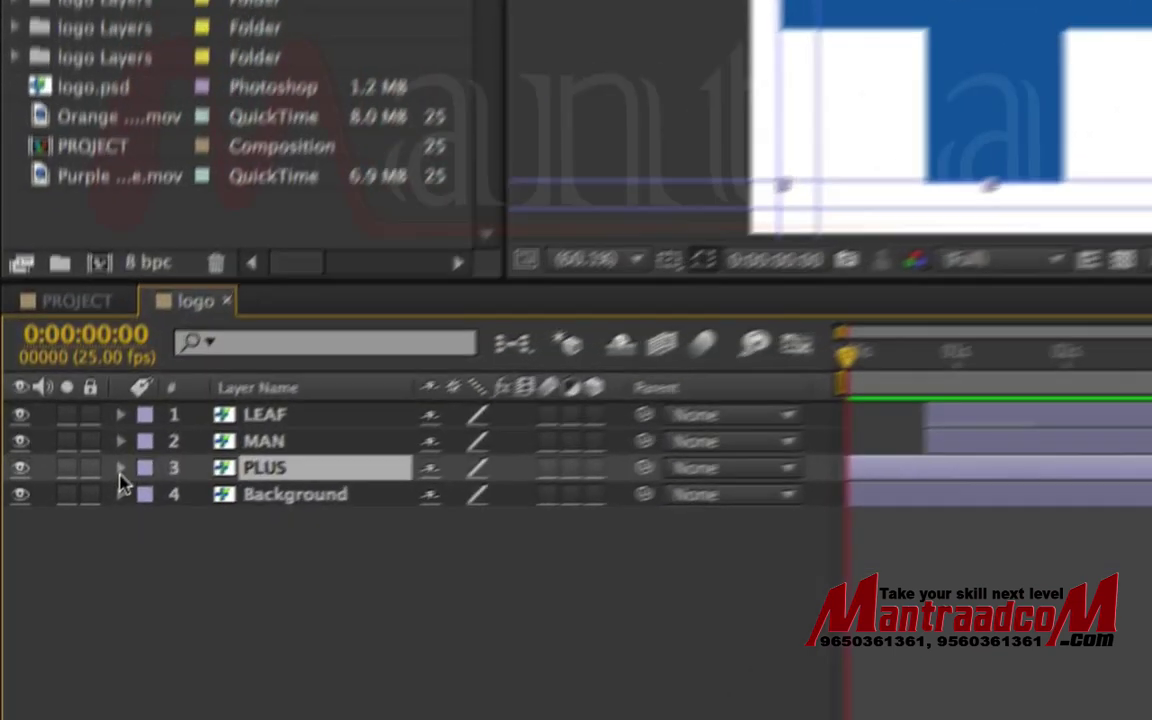
pyautogui.click(123, 465)
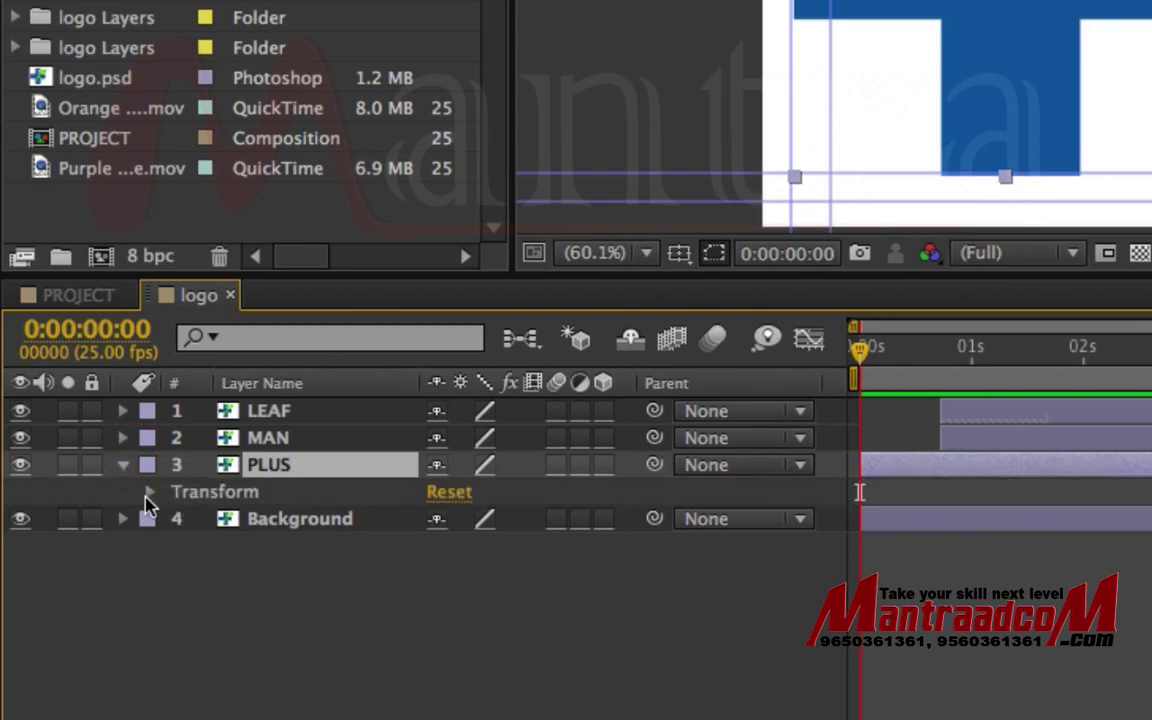
pyautogui.click(149, 494)
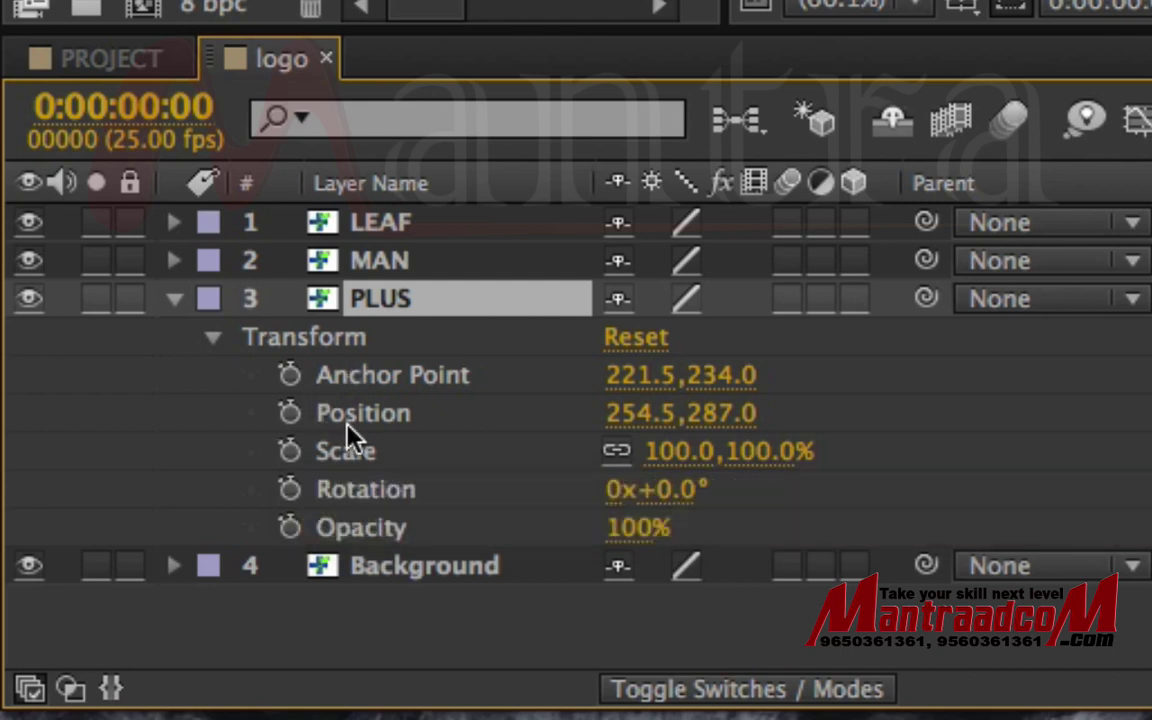
pyautogui.click(289, 415)
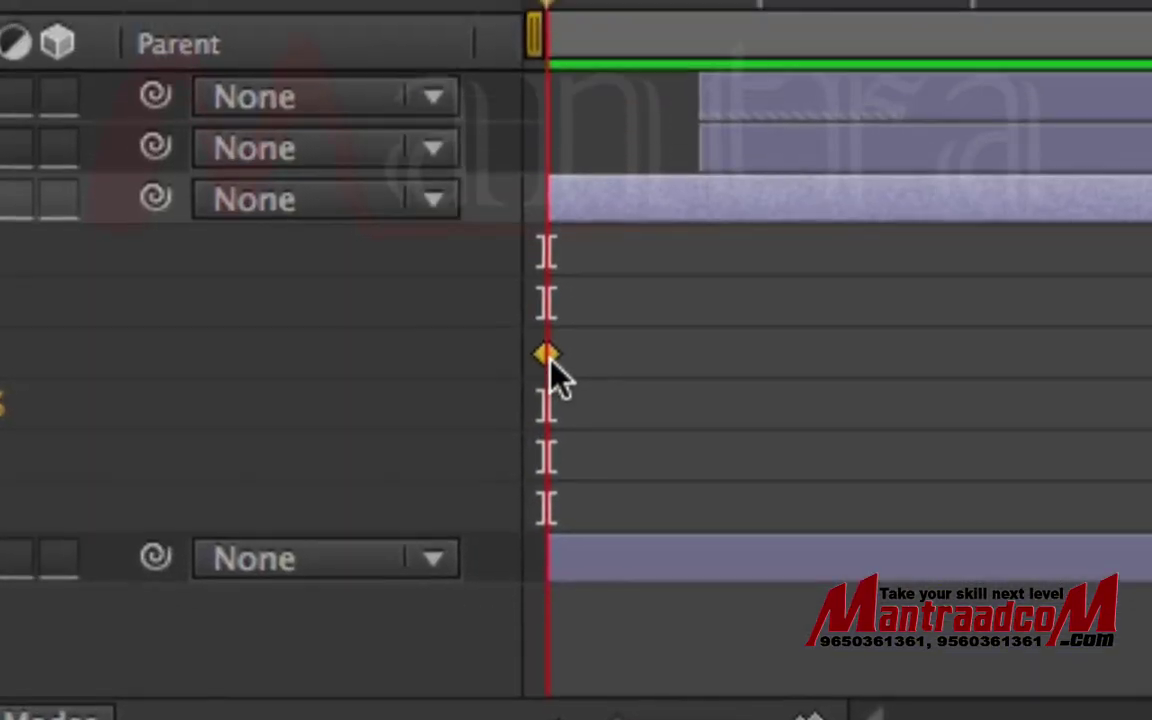
# Step: Add a Scale keyframe at 0s, then at 1s set Position 374.5, 287.0 and Scale 432%
pyautogui.moveTo(489, 599)
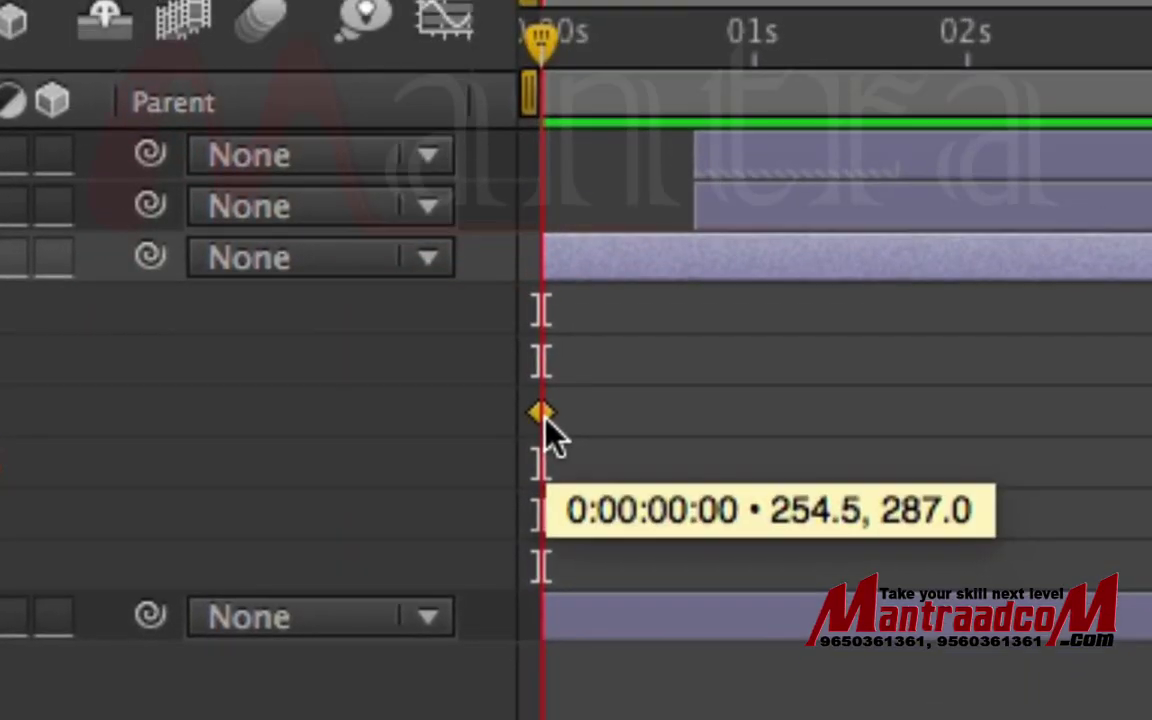
pyautogui.moveTo(555, 38); pyautogui.dragTo(563, 42)
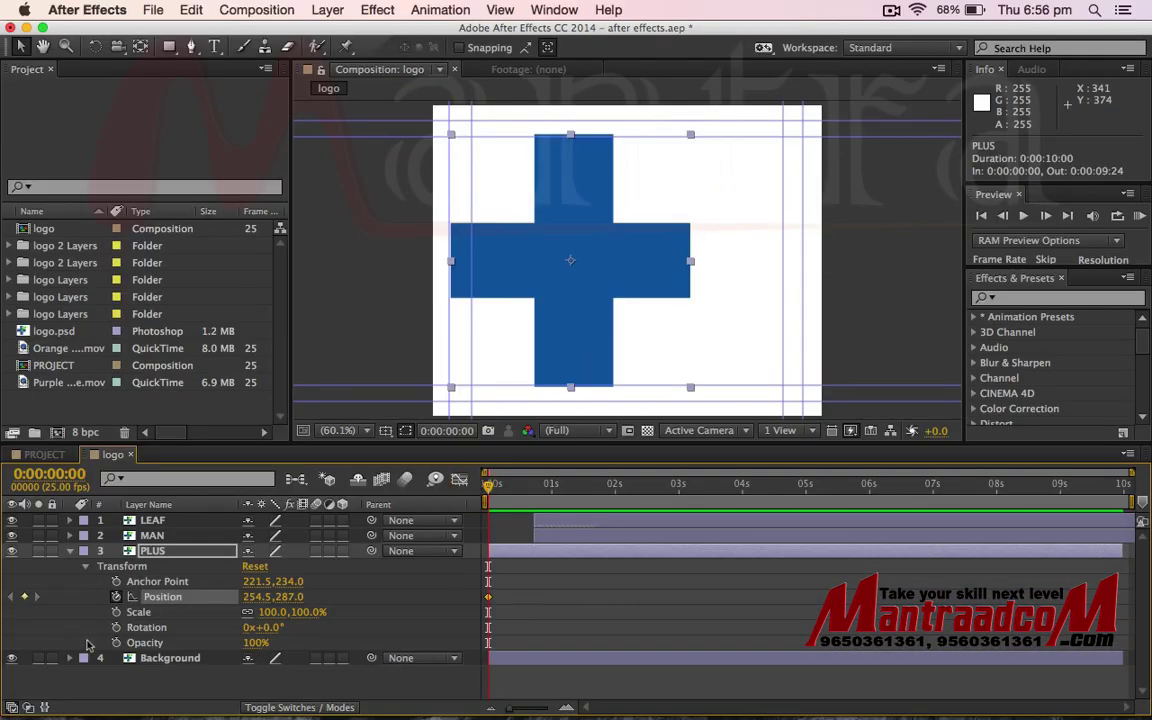
pyautogui.click(116, 612)
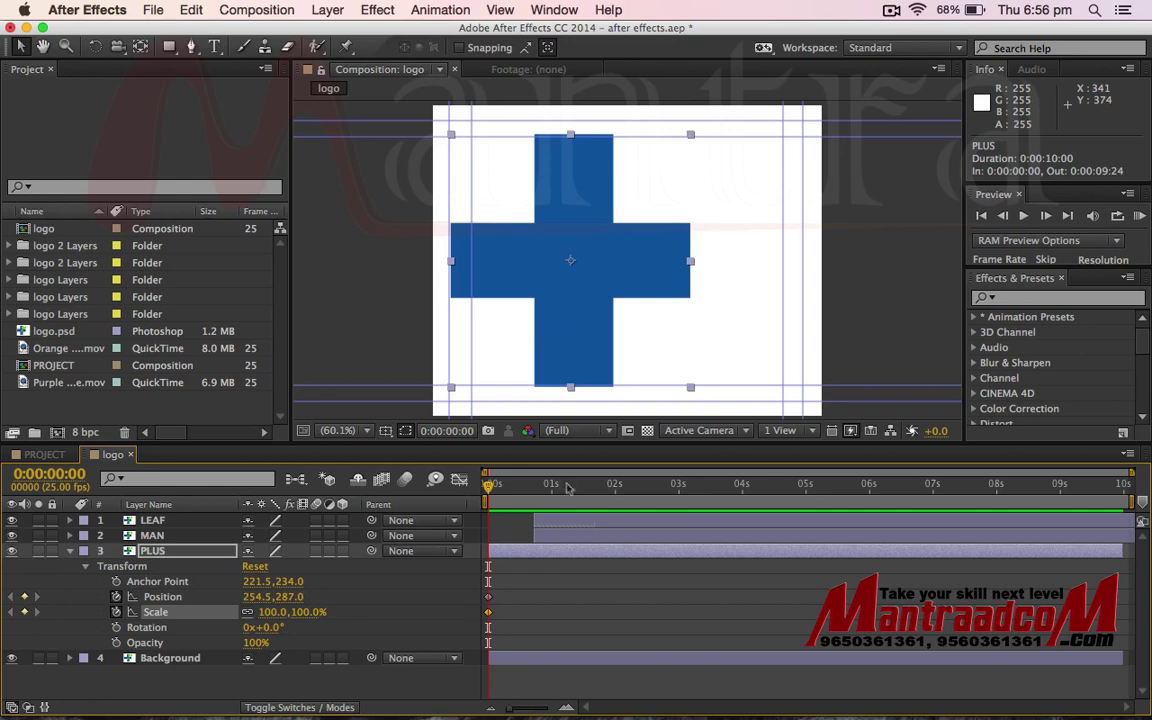
pyautogui.moveTo(497, 487); pyautogui.dragTo(551, 490)
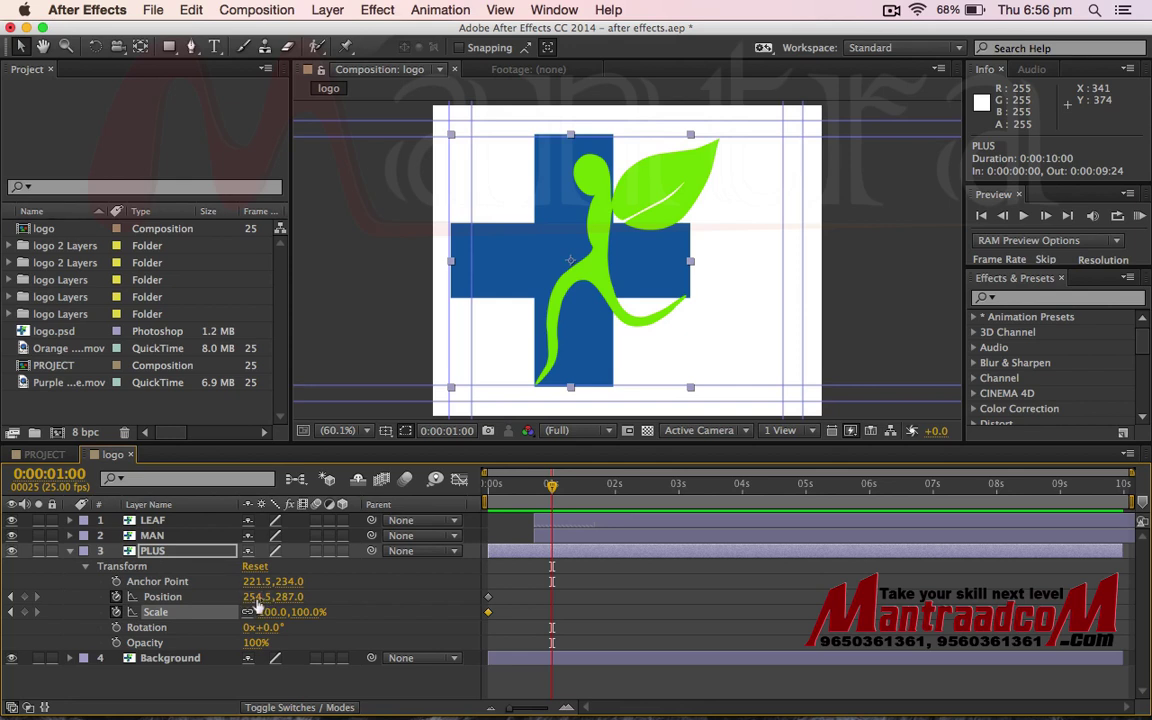
pyautogui.moveTo(257, 597)
pyautogui.mouseDown()
pyautogui.moveTo(393, 611)
pyautogui.moveTo(379, 613)
pyautogui.mouseUp()
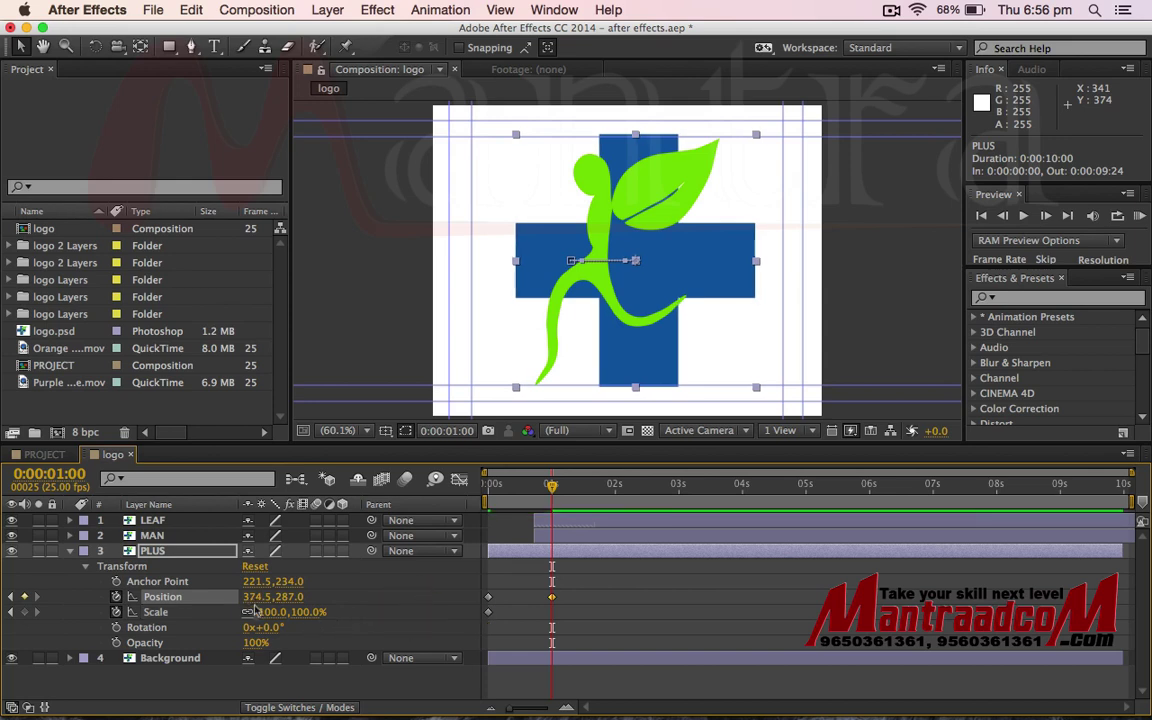
pyautogui.moveTo(270, 612)
pyautogui.mouseDown()
pyautogui.moveTo(443, 648)
pyautogui.moveTo(625, 665)
pyautogui.moveTo(601, 665)
pyautogui.mouseUp()
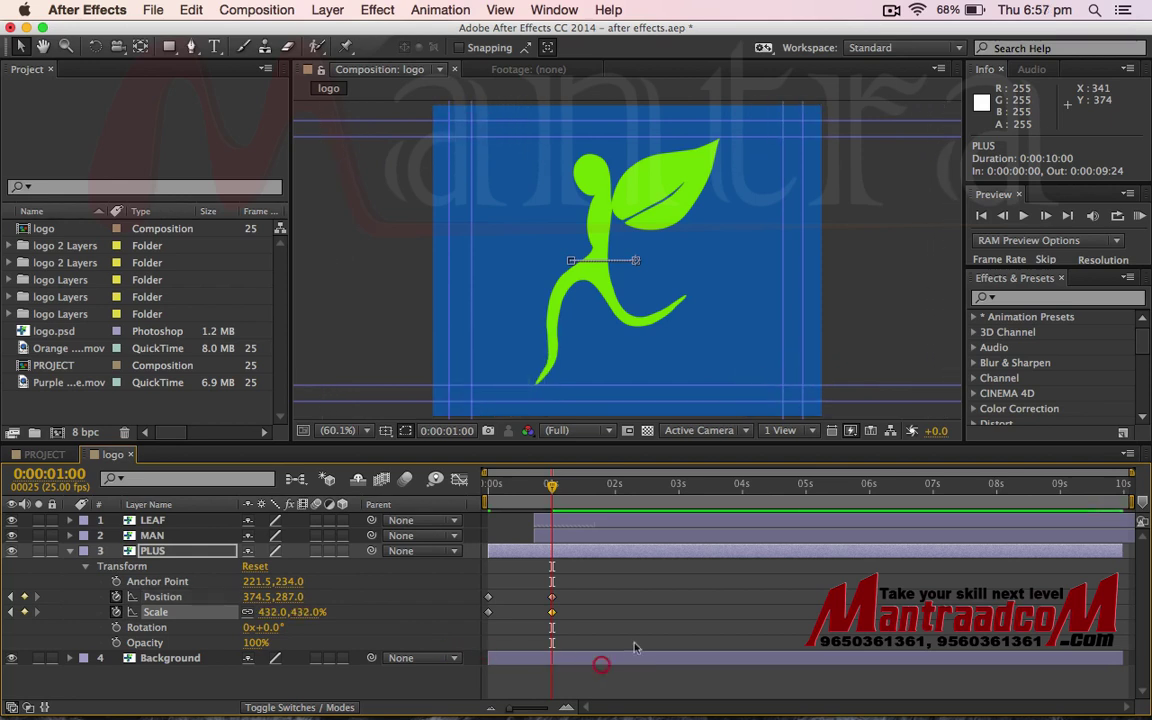
# Step: Preview the plus growing animation from the start and check a later frame
pyautogui.moveTo(552, 487); pyautogui.dragTo(478, 488)
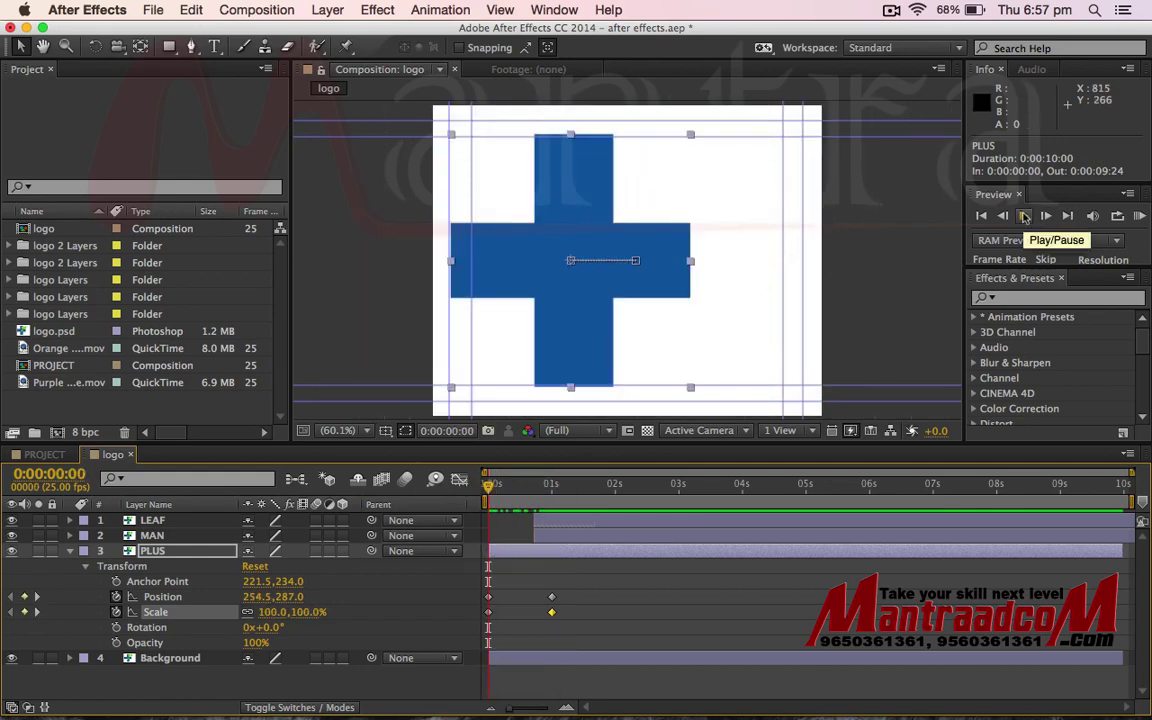
pyautogui.click(1024, 216)
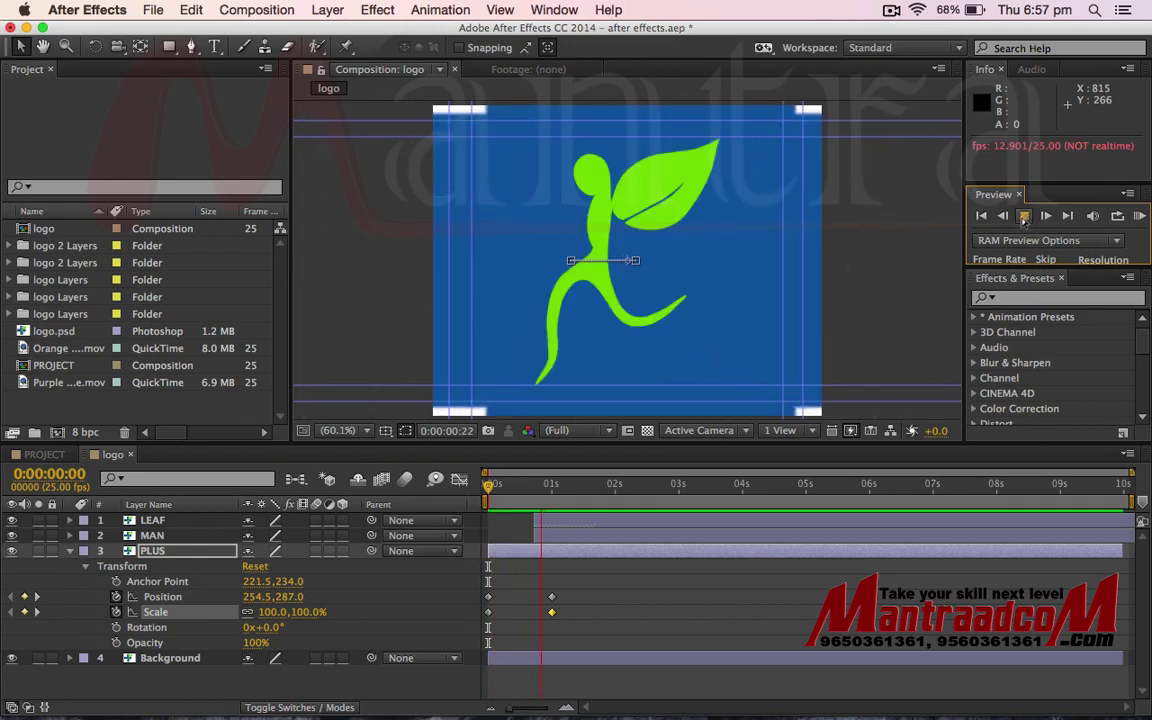
pyautogui.click(574, 477)
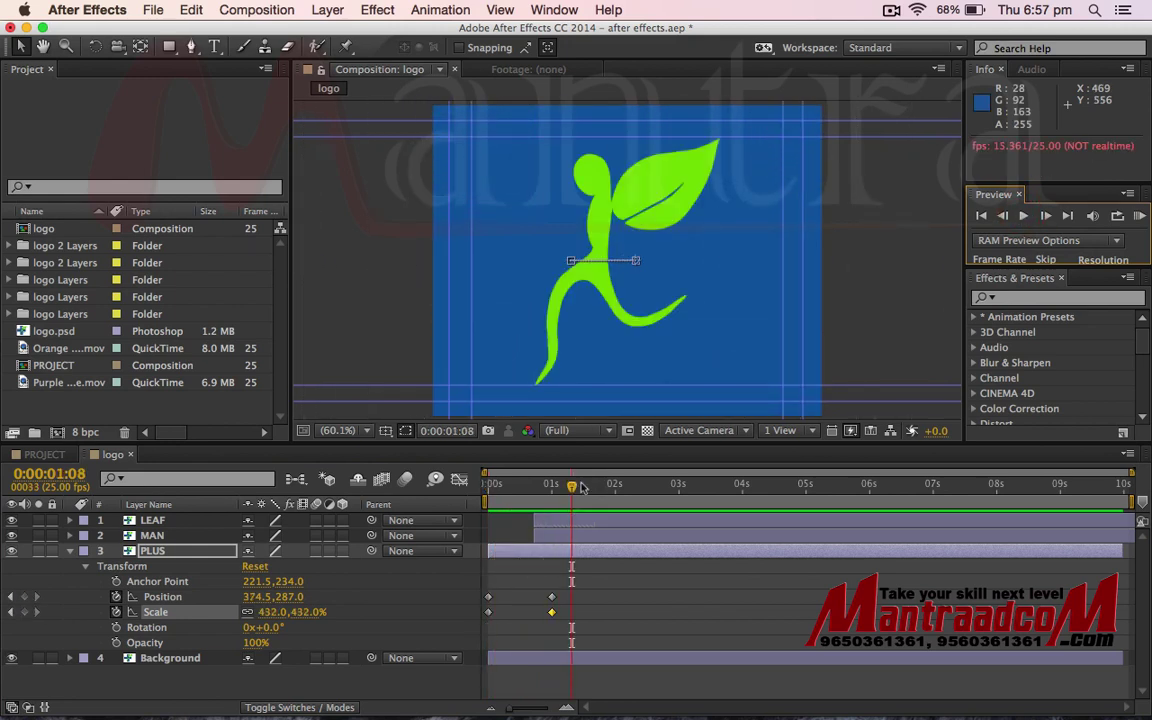
pyautogui.moveTo(572, 486); pyautogui.dragTo(676, 490)
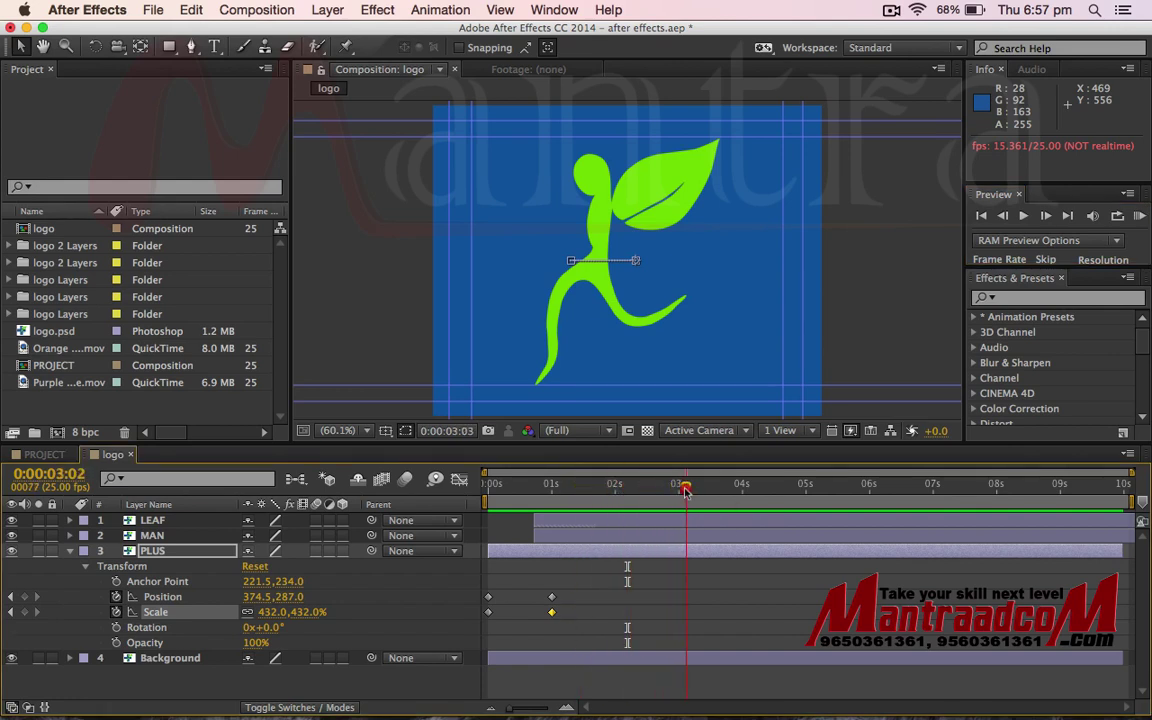
# Step: End the work area at 3 seconds and scrub the opening of the animation
pyautogui.press('n')
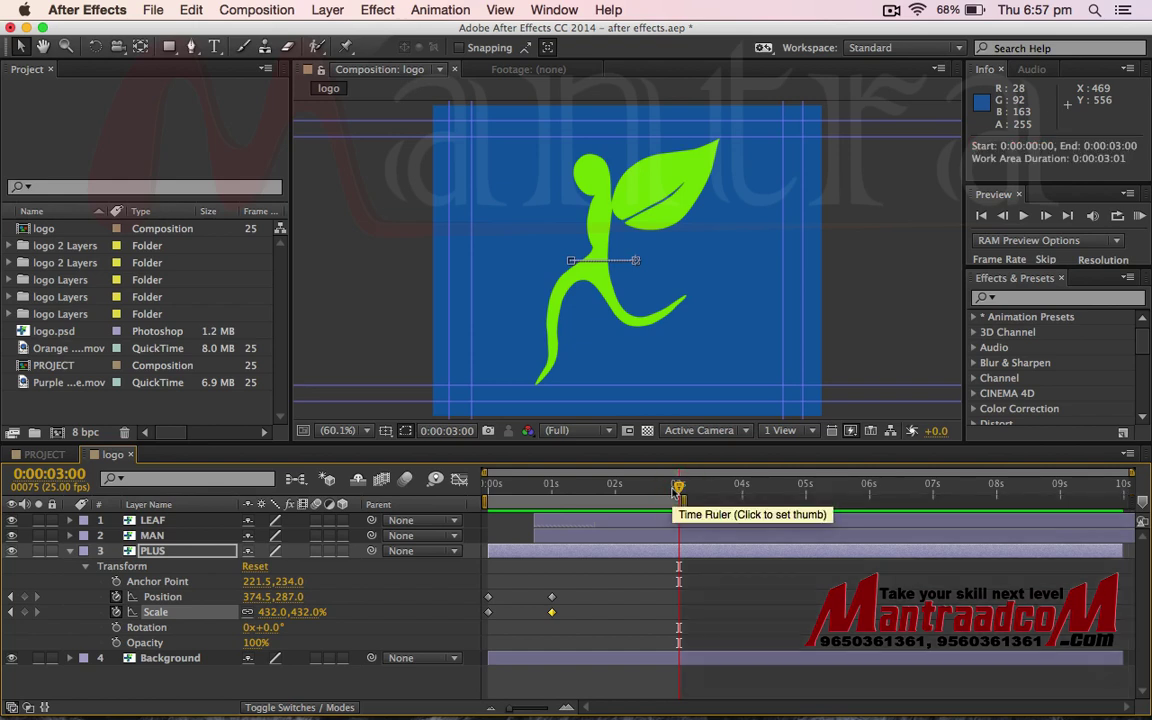
pyautogui.moveTo(678, 488); pyautogui.dragTo(486, 510)
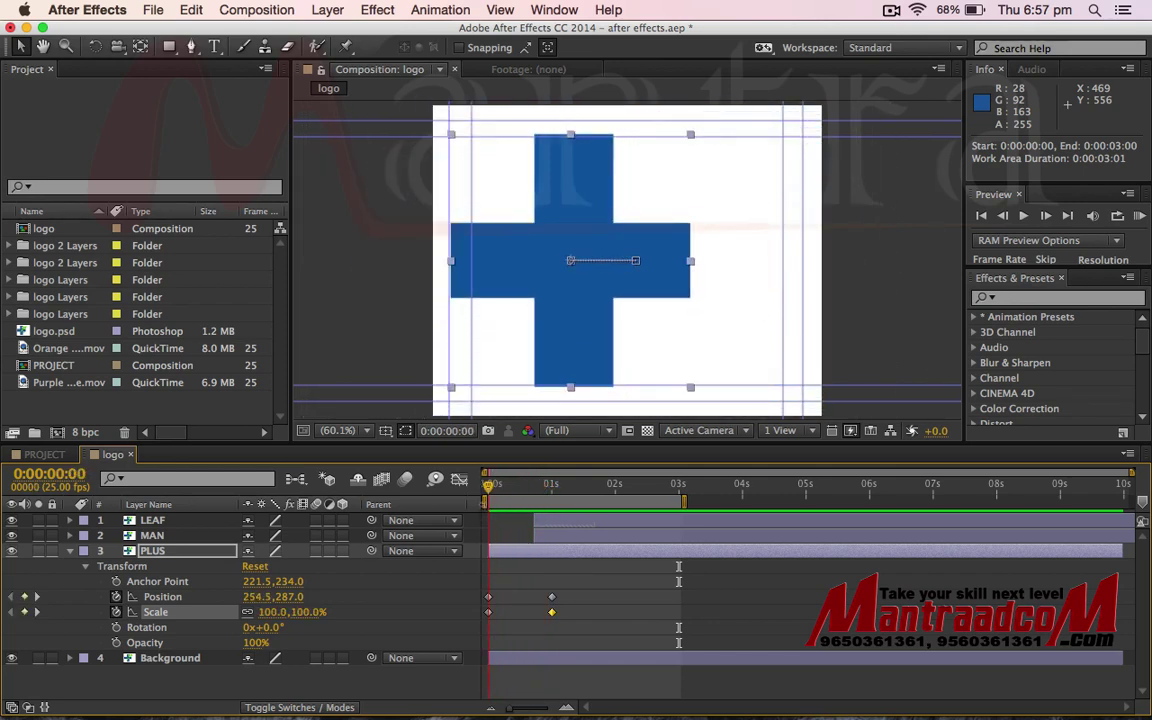
pyautogui.moveTo(490, 490)
pyautogui.mouseDown()
pyautogui.moveTo(528, 505)
pyautogui.moveTo(455, 512)
pyautogui.mouseUp()
# Step: Swap the PLUS keyframes so 432% is at 0s and 100% at 1s, then preview
pyautogui.moveTo(488, 487); pyautogui.dragTo(555, 497)
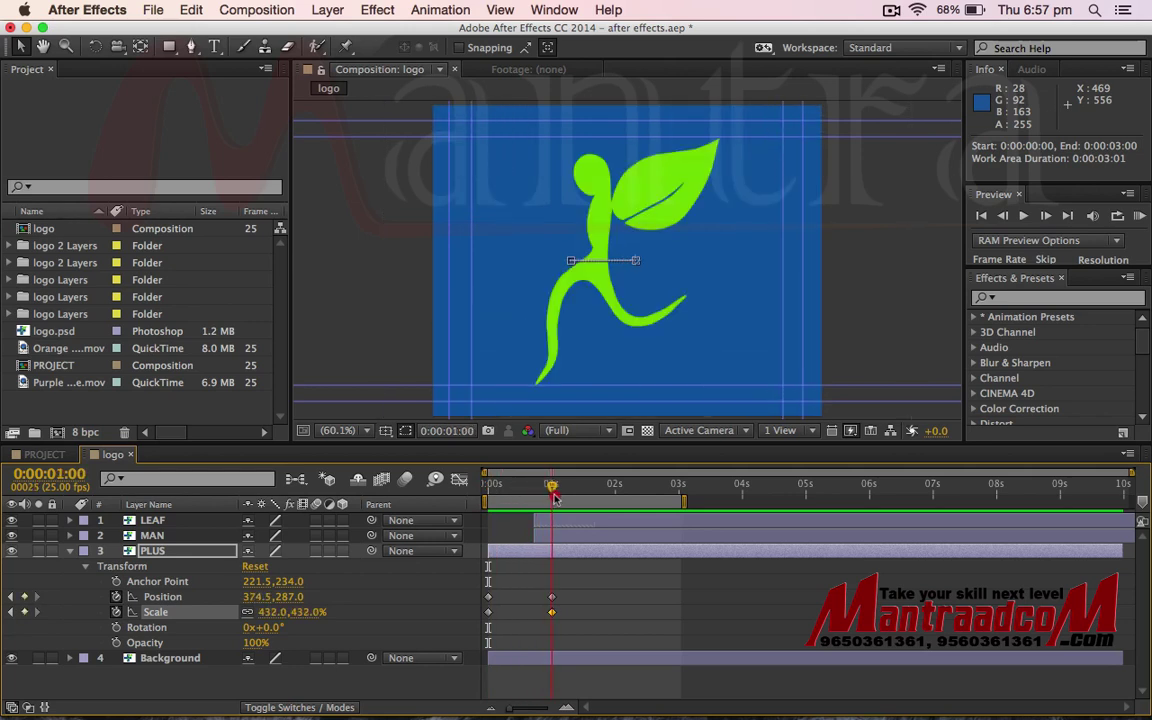
pyautogui.moveTo(512, 586)
pyautogui.mouseDown()
pyautogui.moveTo(481, 621)
pyautogui.moveTo(612, 620)
pyautogui.moveTo(540, 628)
pyautogui.moveTo(489, 613)
pyautogui.mouseUp()
pyautogui.click(612, 612)
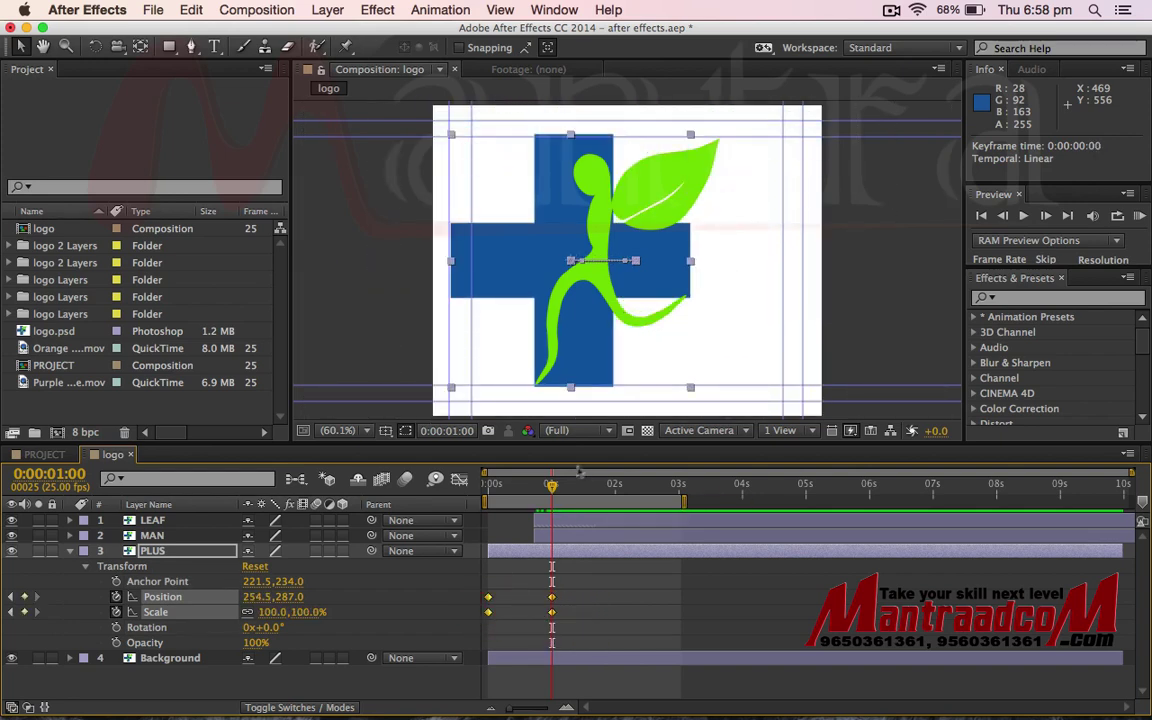
pyautogui.moveTo(551, 485)
pyautogui.mouseDown()
pyautogui.moveTo(446, 486)
pyautogui.moveTo(463, 493)
pyautogui.mouseUp()
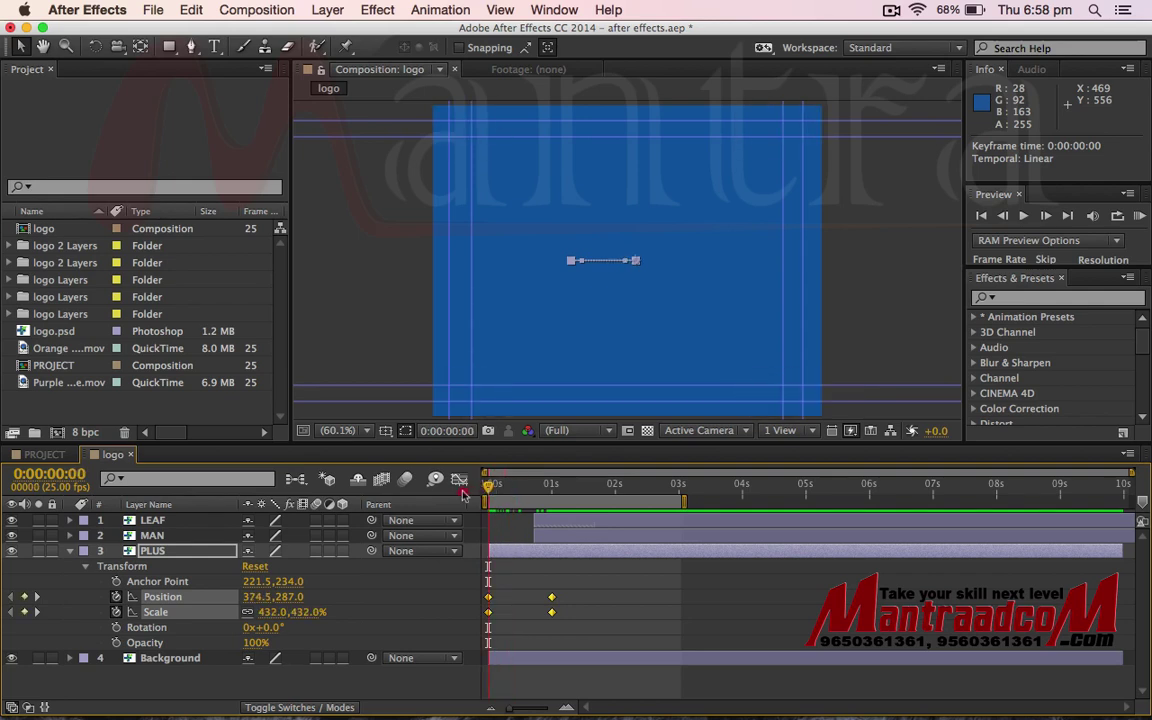
pyautogui.click(1020, 216)
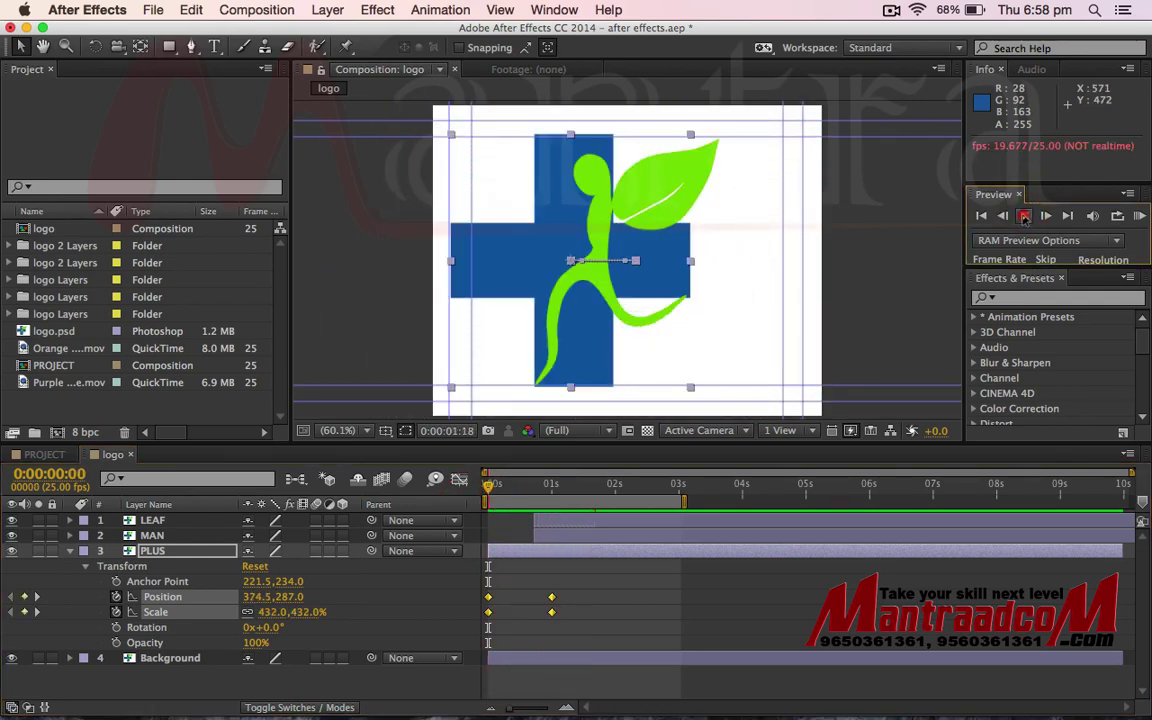
# Step: Hide LEAF and MAN, then replay and scrub the plus shrinking from 432% alone
pyautogui.click(1024, 217)
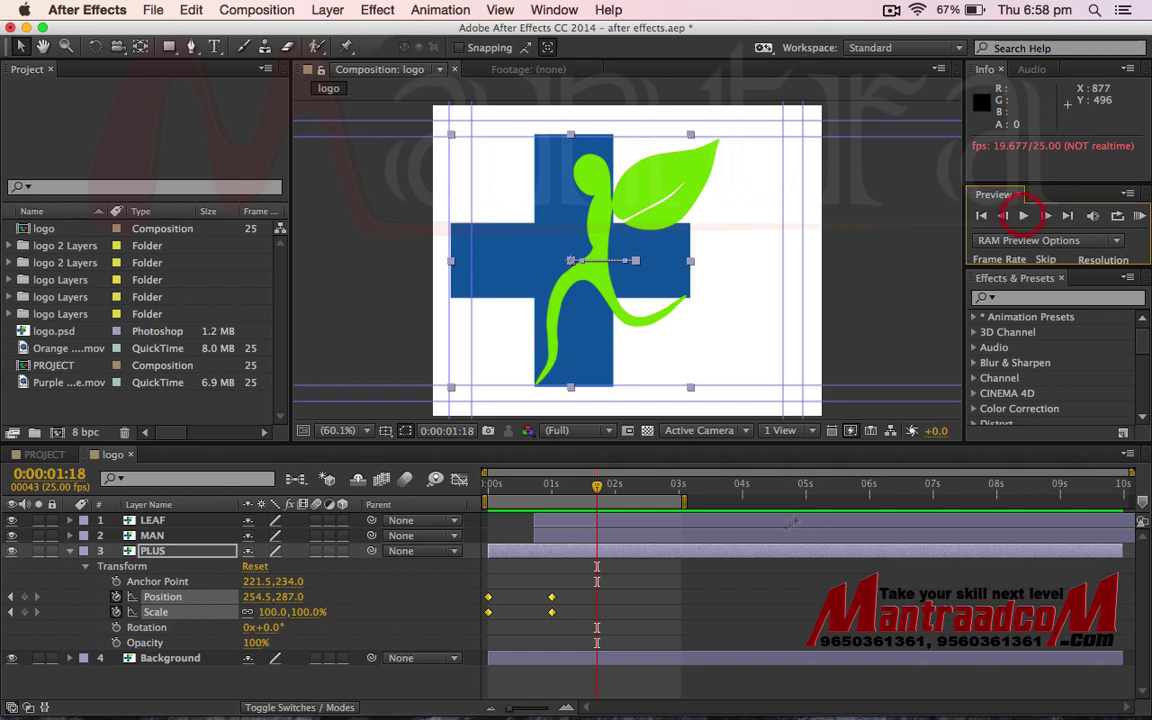
pyautogui.click(12, 520)
pyautogui.click(12, 535)
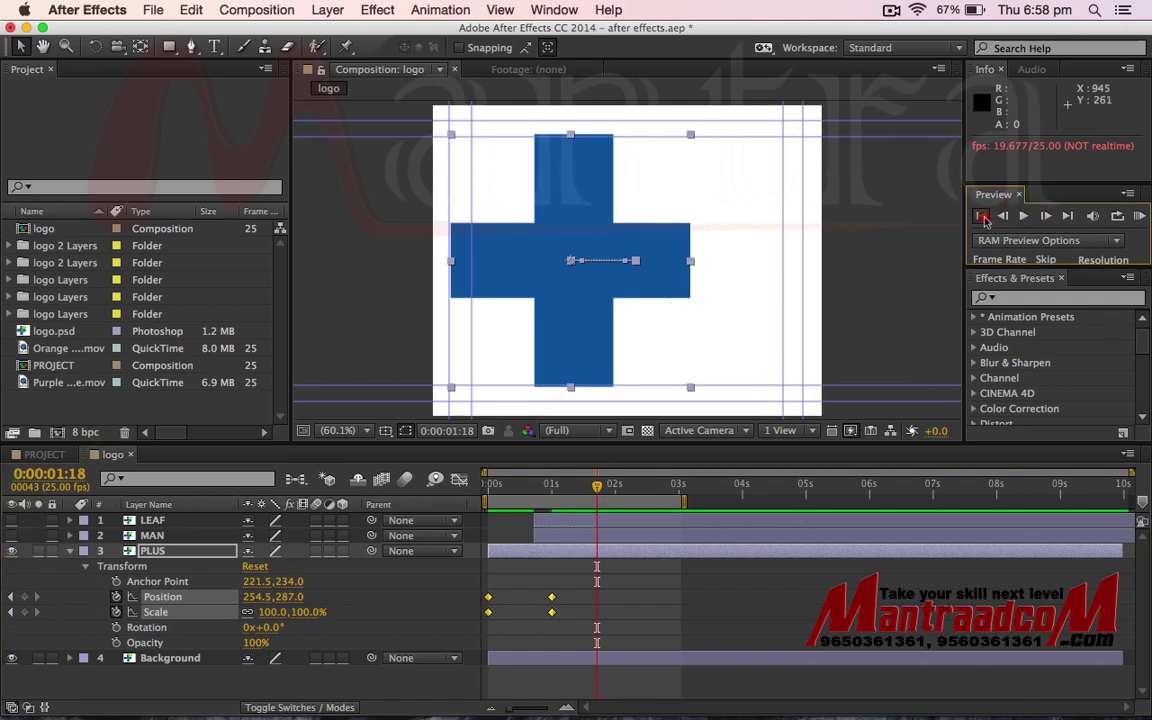
pyautogui.click(981, 216)
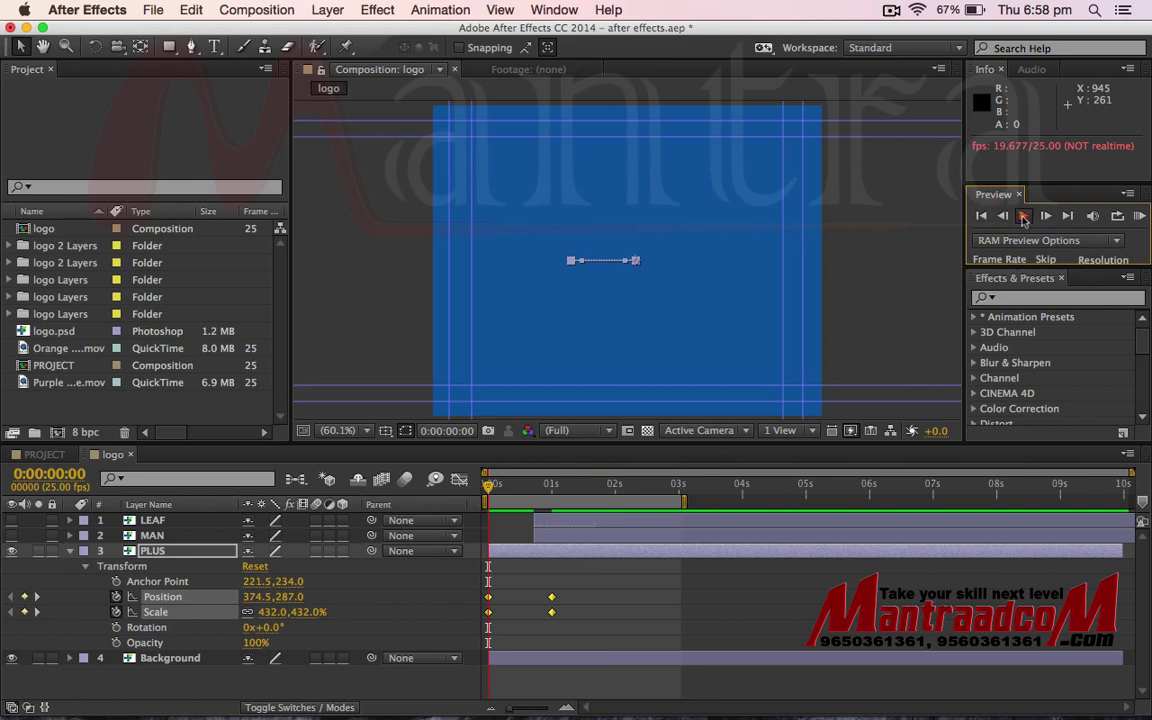
pyautogui.click(1024, 217)
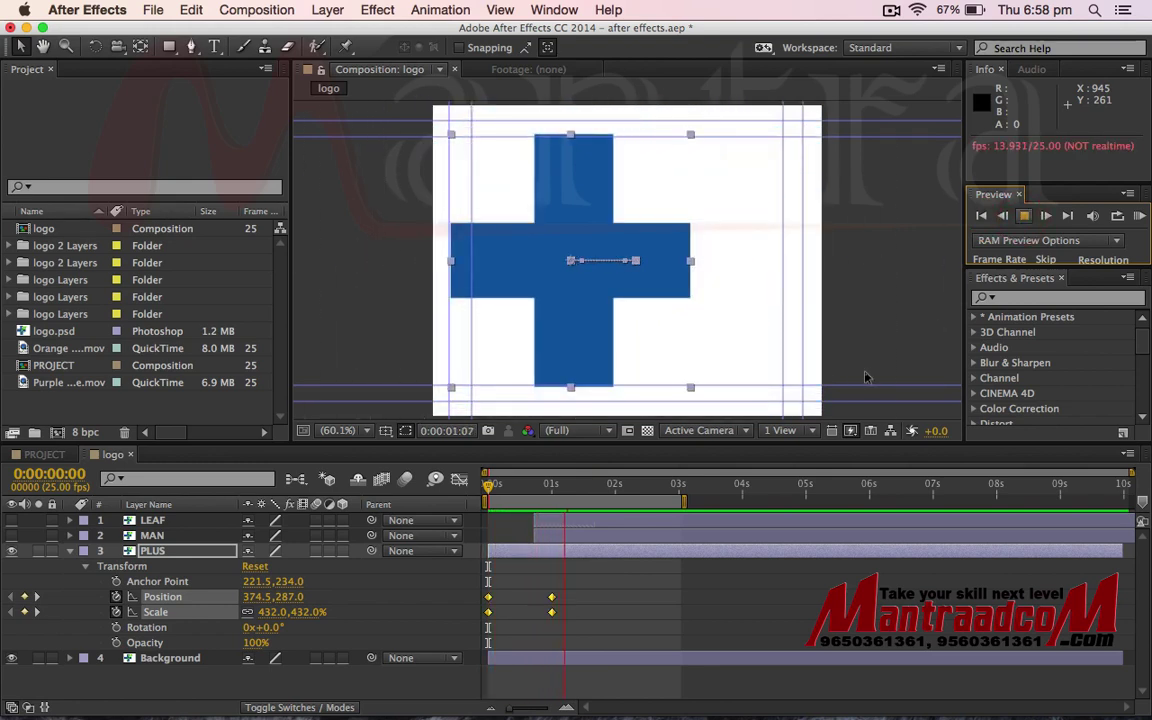
pyautogui.press('space')
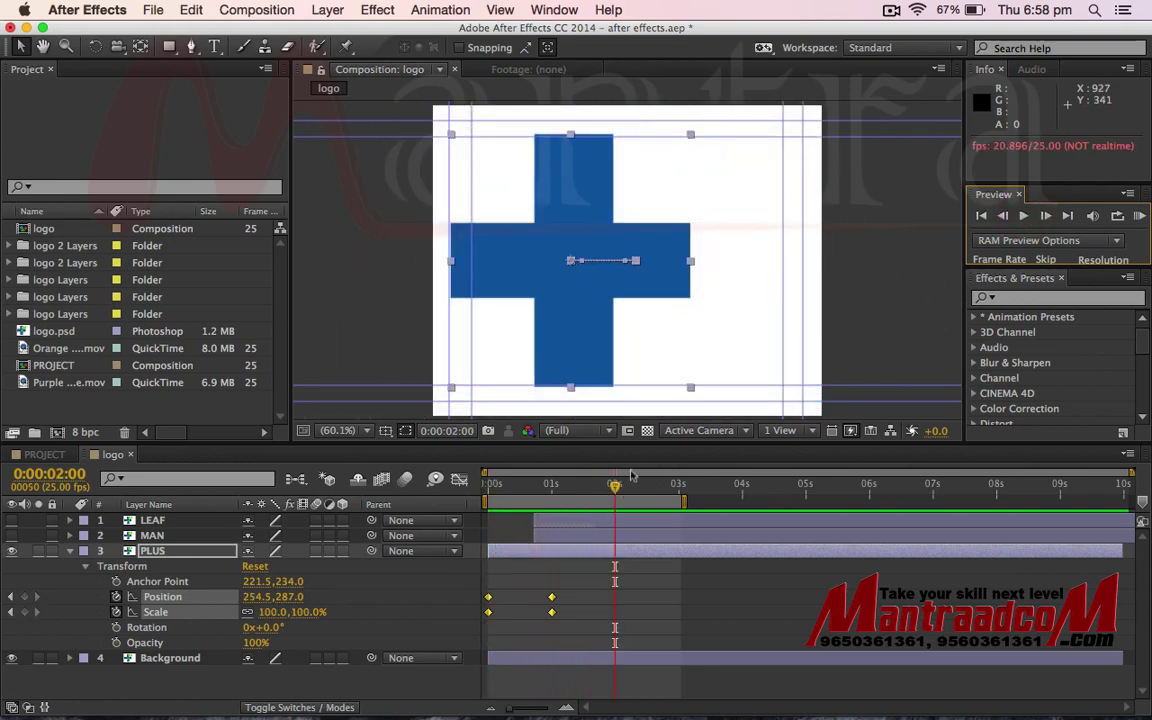
pyautogui.moveTo(615, 485)
pyautogui.mouseDown()
pyautogui.moveTo(463, 493)
pyautogui.moveTo(520, 510)
pyautogui.moveTo(473, 525)
pyautogui.mouseUp()
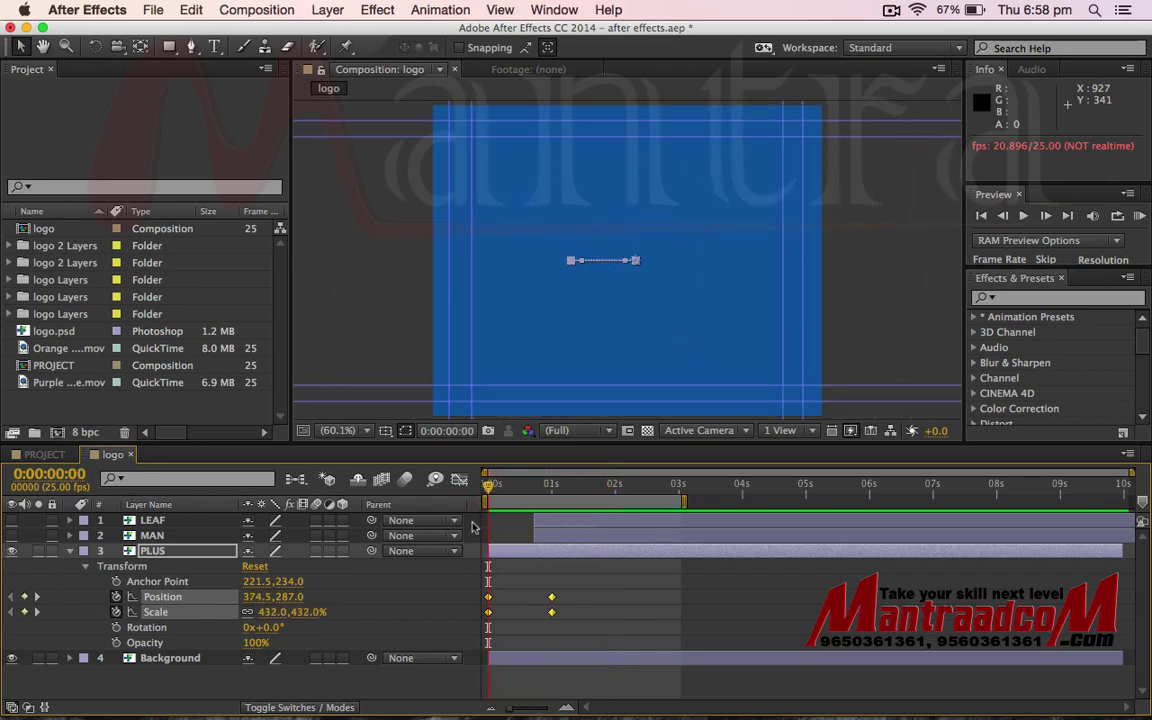
pyautogui.moveTo(498, 487)
pyautogui.mouseDown()
pyautogui.moveTo(556, 499)
pyautogui.moveTo(496, 487)
pyautogui.moveTo(575, 490)
pyautogui.moveTo(454, 495)
pyautogui.mouseUp()
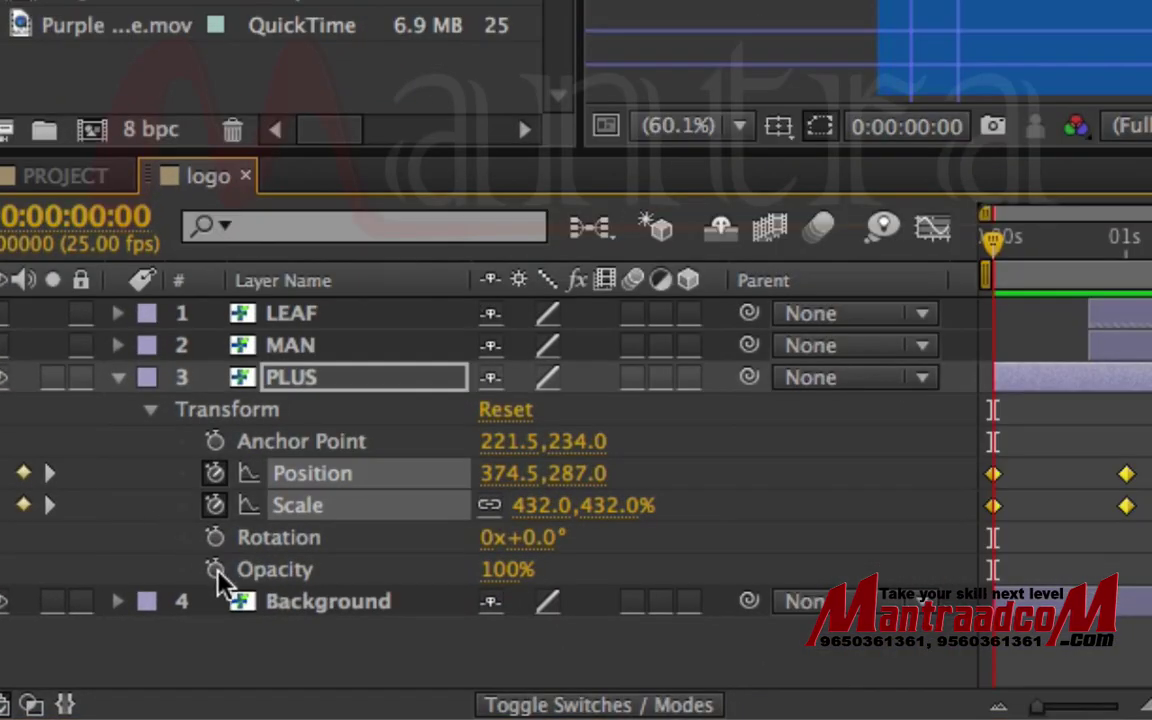
# Step: Keyframe the plus's Opacity from 0% at frame 0 to 100% at 0:00:00:12, then preview the fade
pyautogui.click(116, 642)
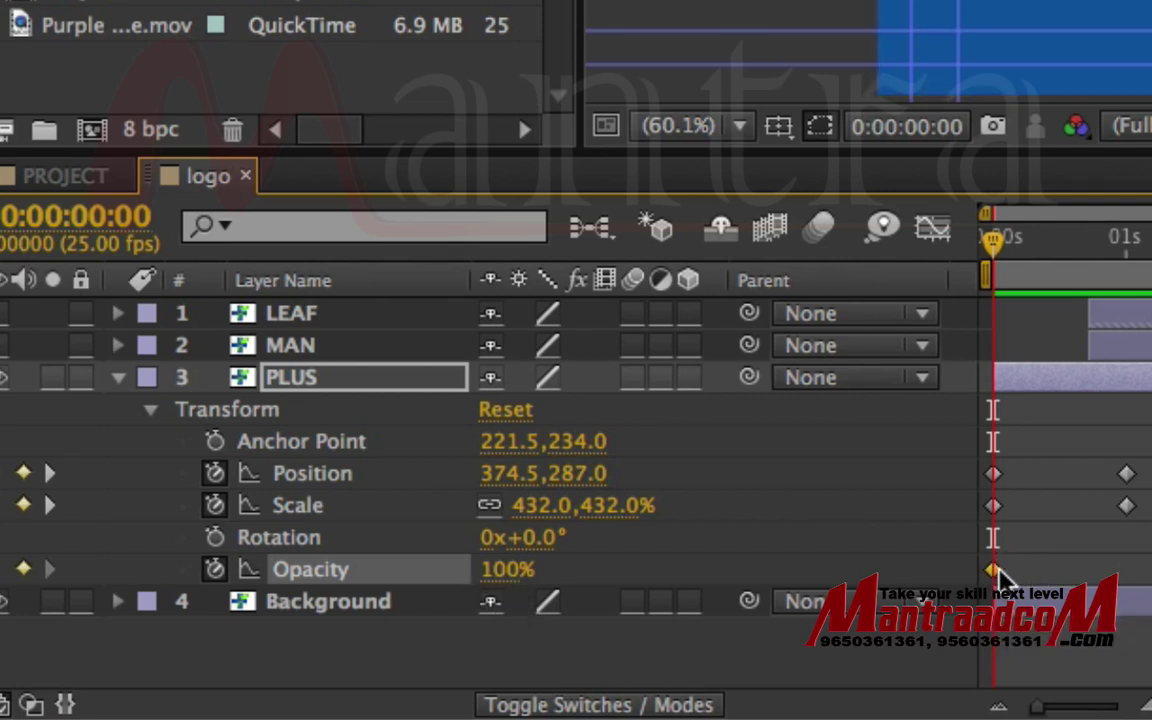
pyautogui.moveTo(993, 569); pyautogui.dragTo(1062, 578)
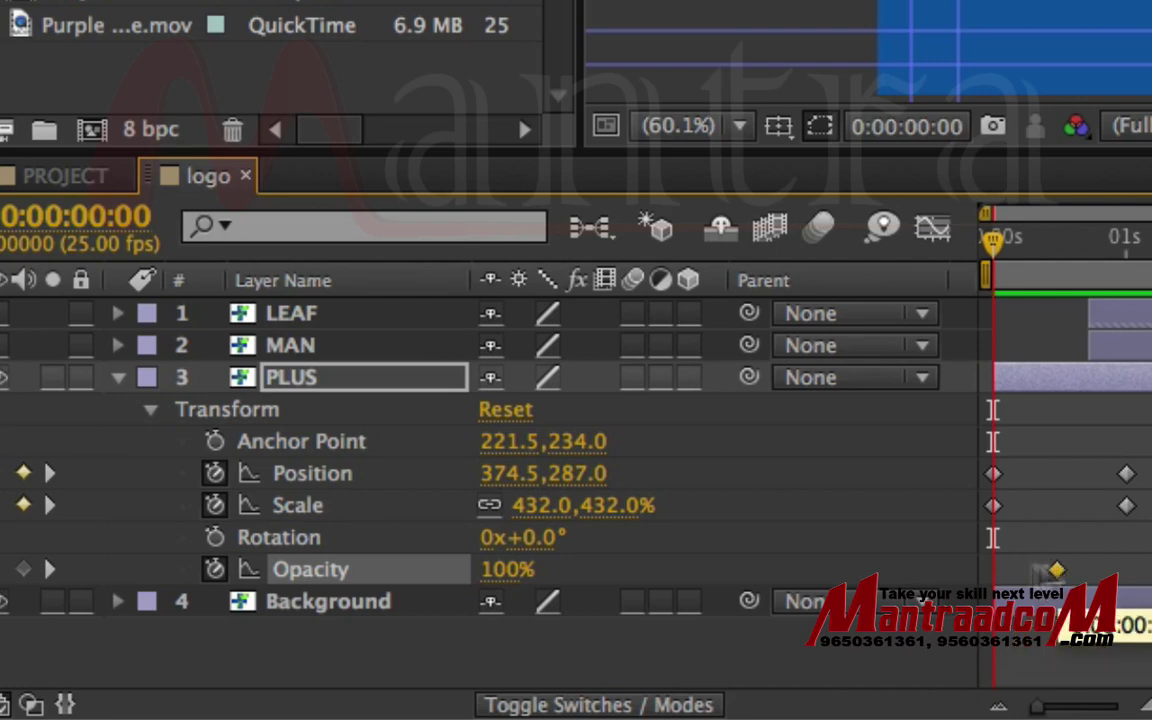
pyautogui.moveTo(506, 569)
pyautogui.mouseDown()
pyautogui.moveTo(290, 571)
pyautogui.moveTo(265, 532)
pyautogui.mouseUp()
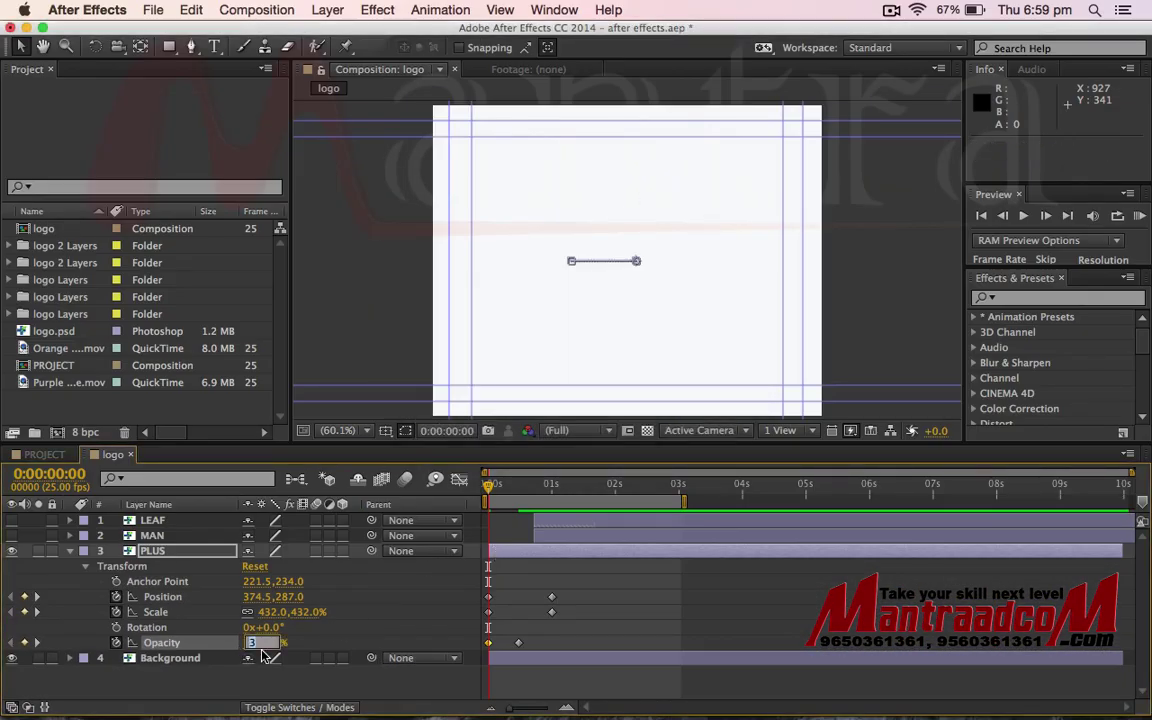
pyautogui.press('Tab')
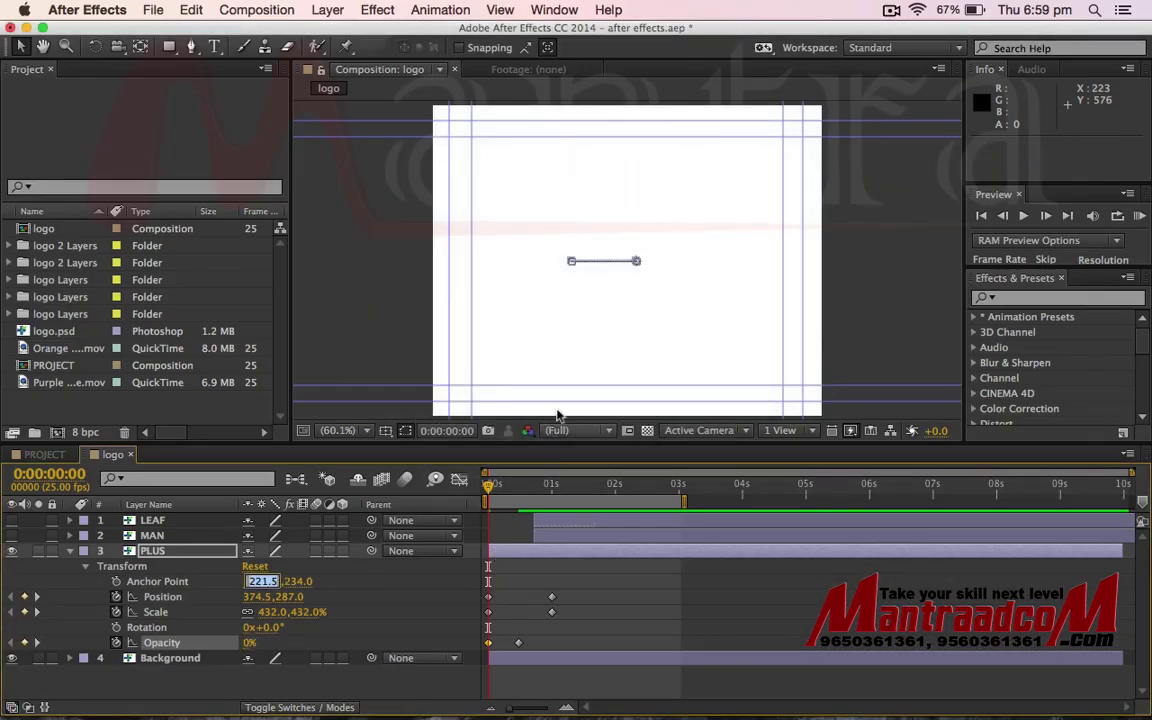
pyautogui.click(490, 492)
pyautogui.moveTo(490, 492)
pyautogui.mouseDown()
pyautogui.moveTo(507, 500)
pyautogui.moveTo(447, 495)
pyautogui.mouseUp()
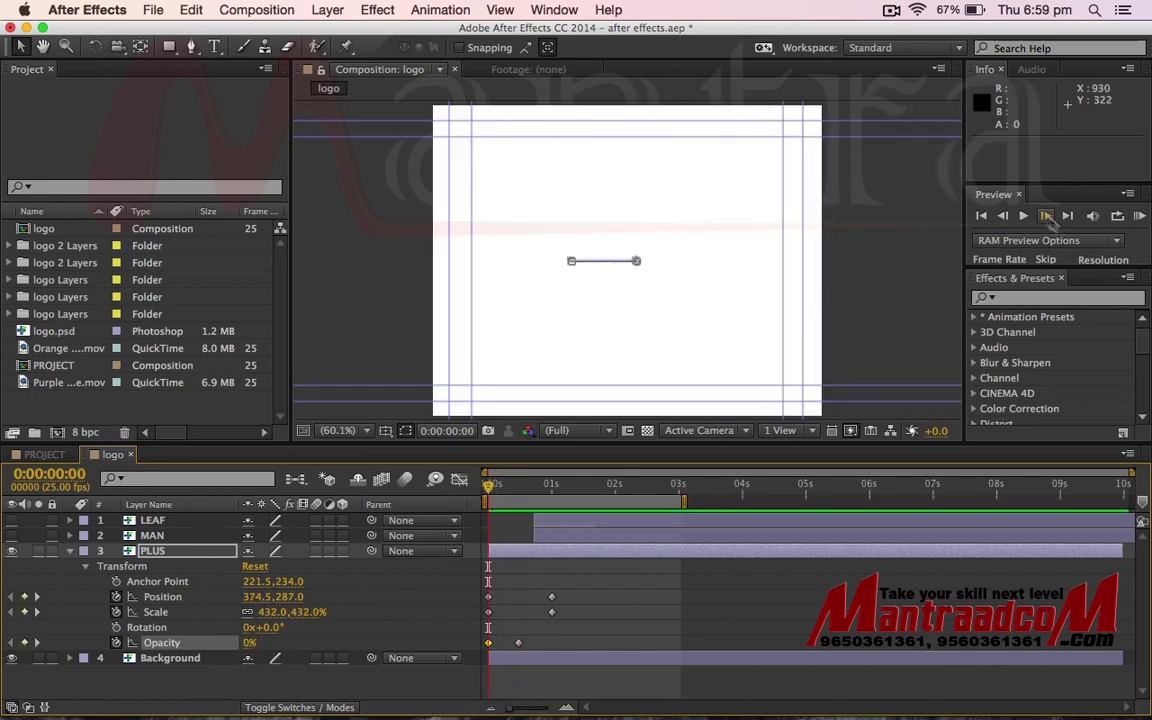
pyautogui.click(1024, 216)
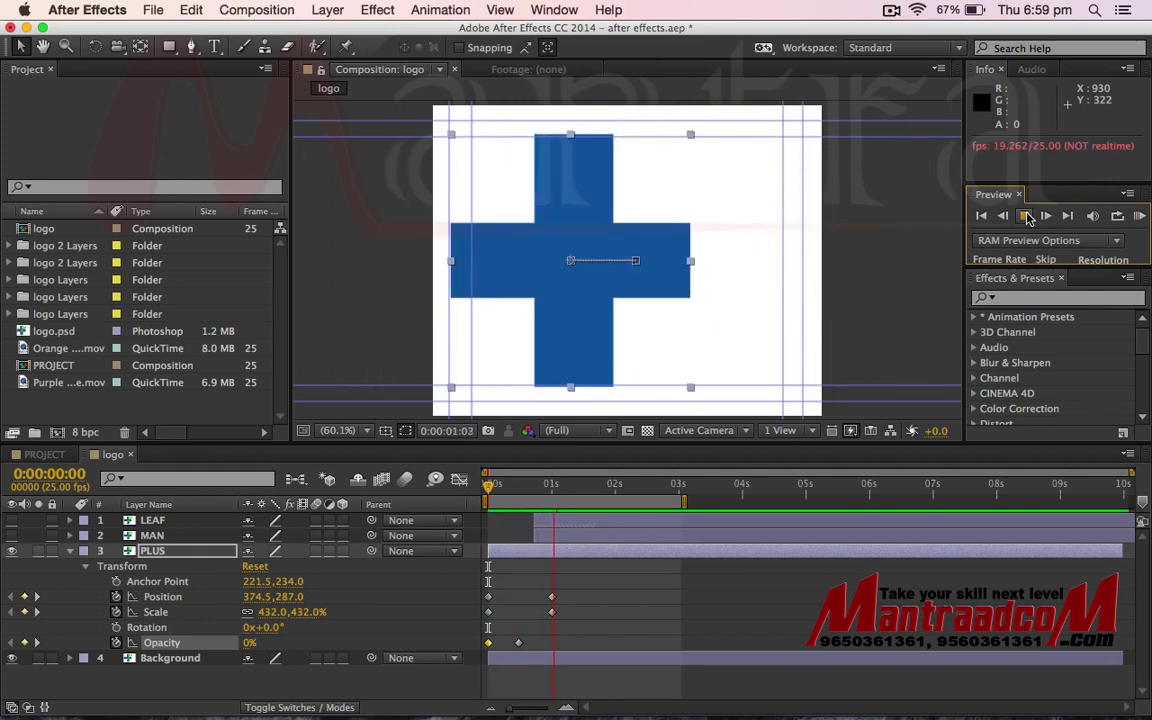
pyautogui.click(1027, 218)
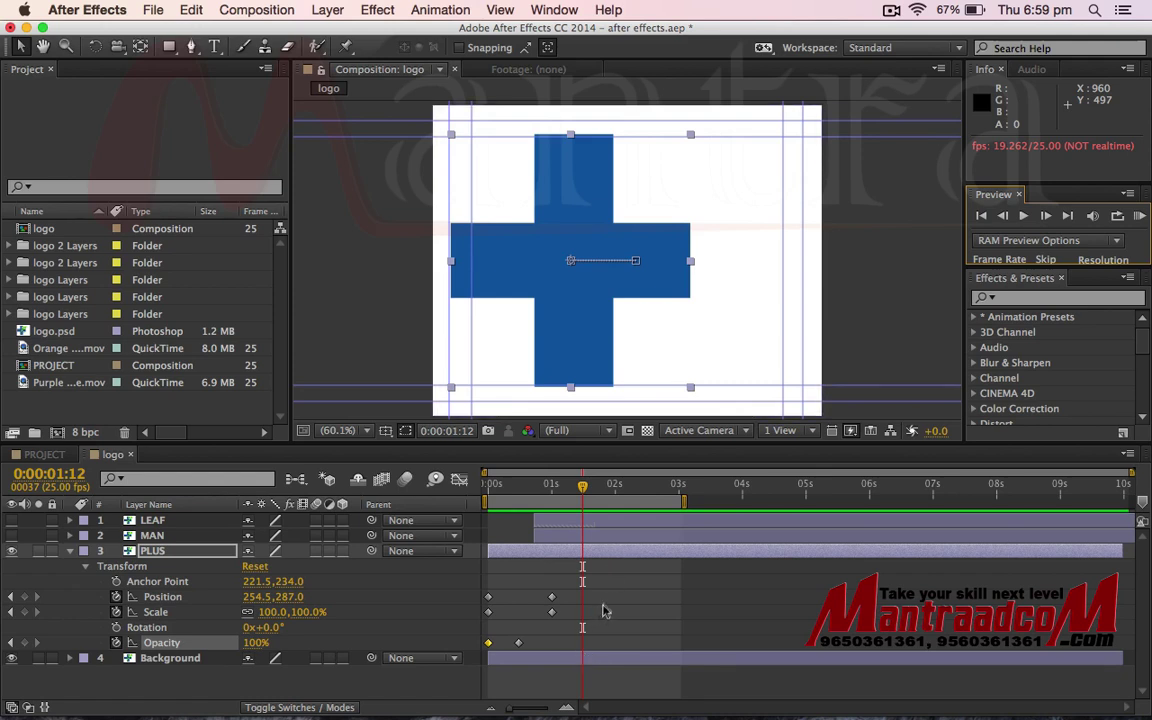
# Step: Move the plus's Position and Scale end keyframes to 0:00:00:11 and preview the faster shrink
pyautogui.moveTo(545, 592)
pyautogui.mouseDown()
pyautogui.moveTo(558, 620)
pyautogui.moveTo(631, 620)
pyautogui.mouseUp()
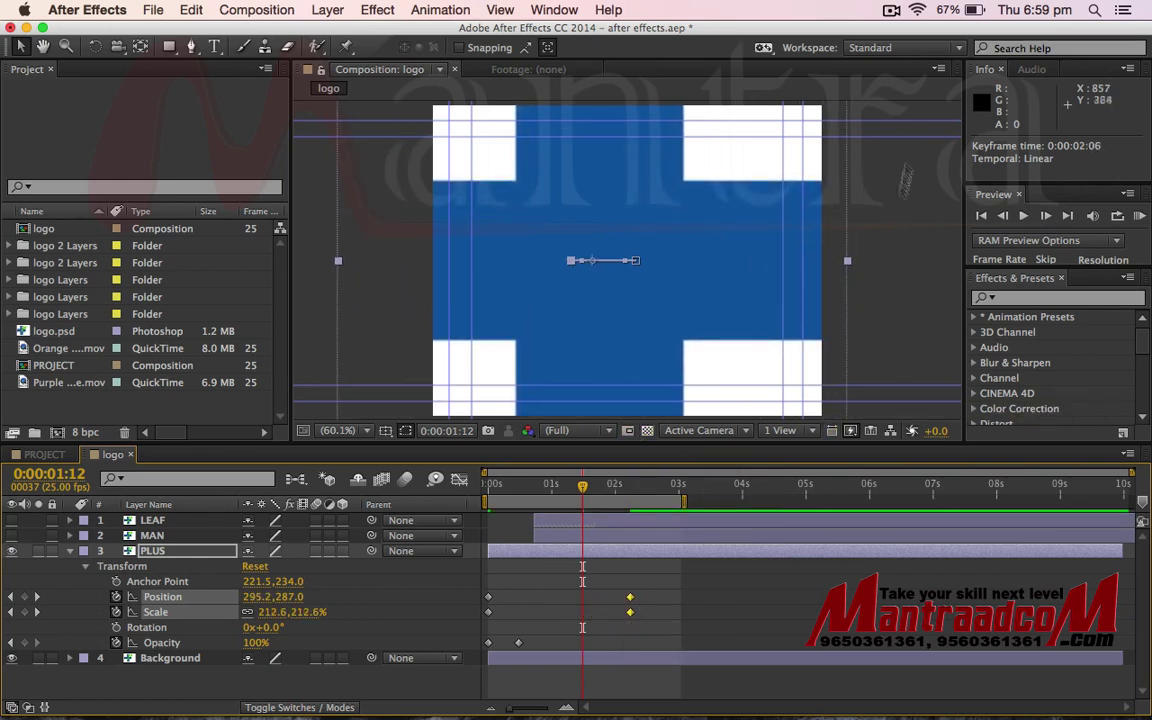
pyautogui.click(1023, 216)
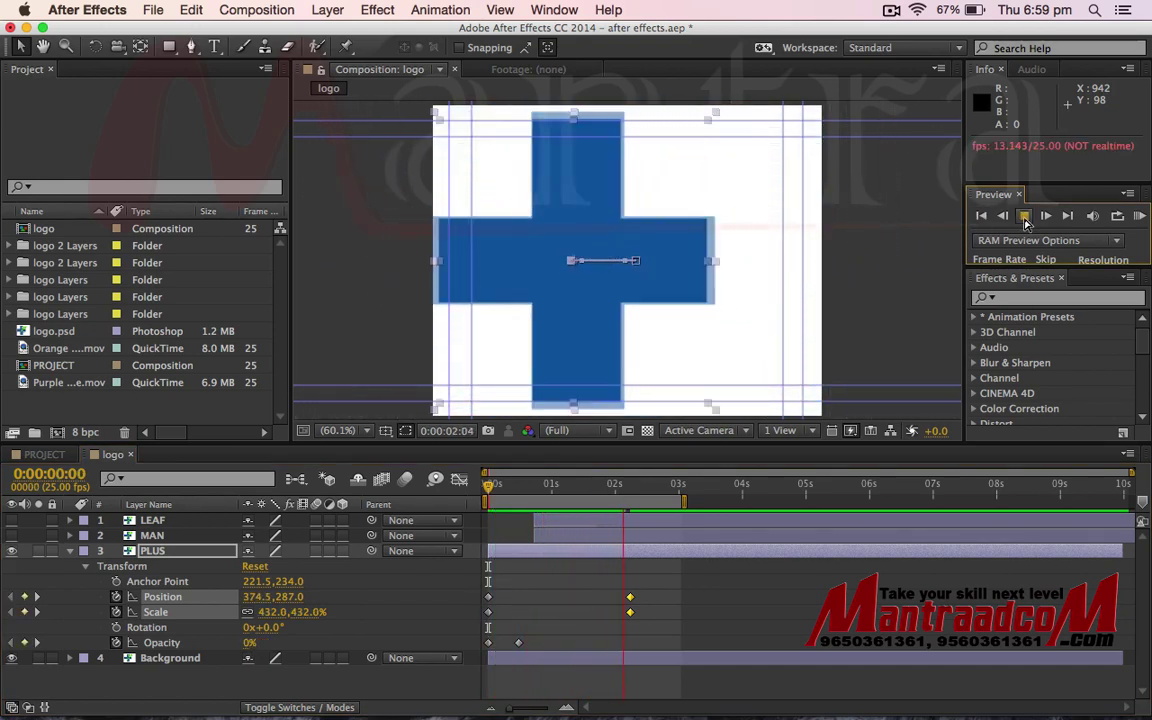
pyautogui.click(1025, 217)
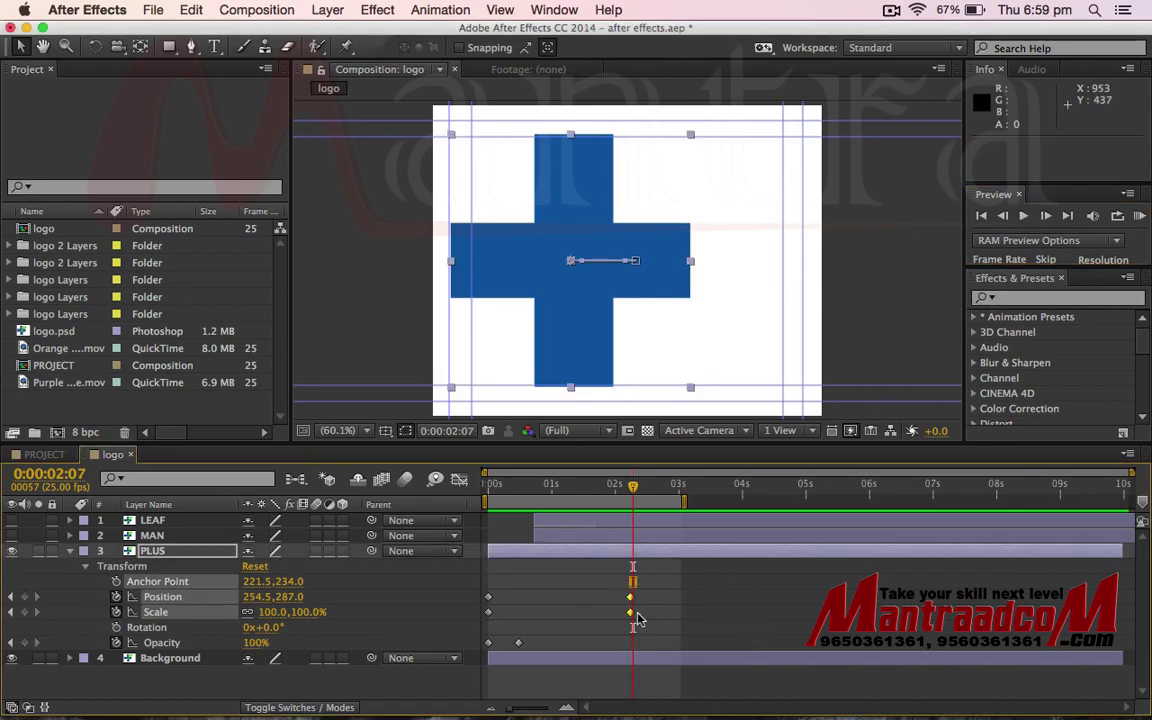
pyautogui.moveTo(630, 617); pyautogui.dragTo(516, 617)
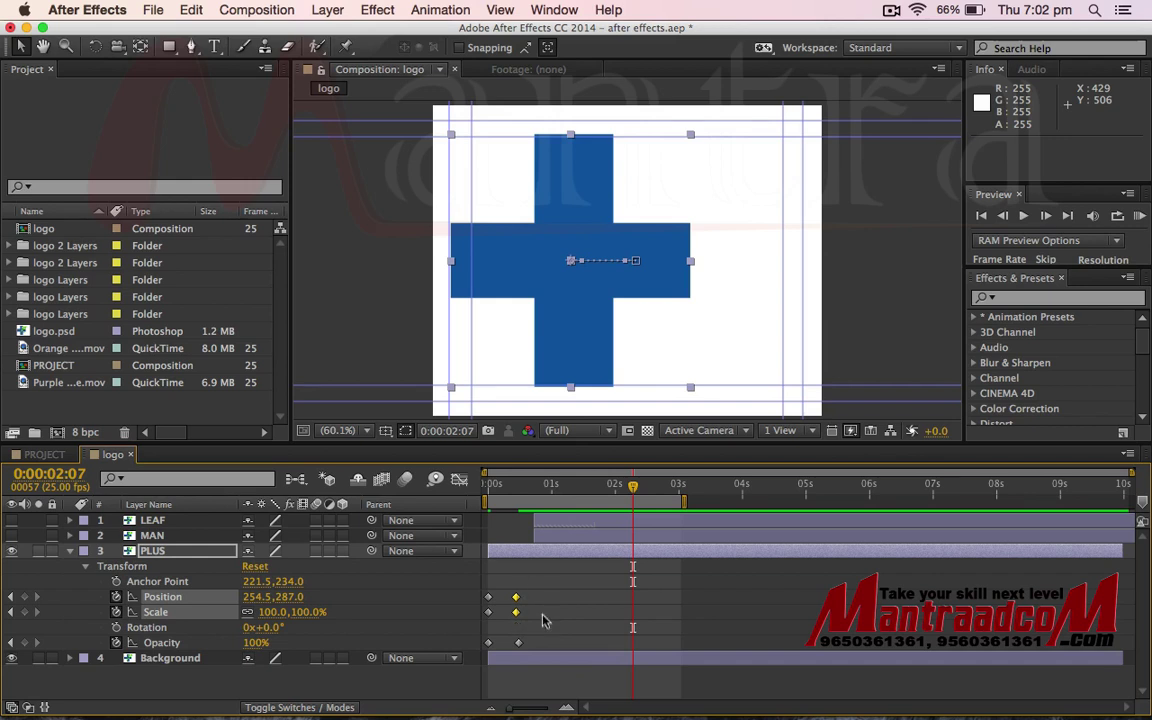
pyautogui.press('Home')
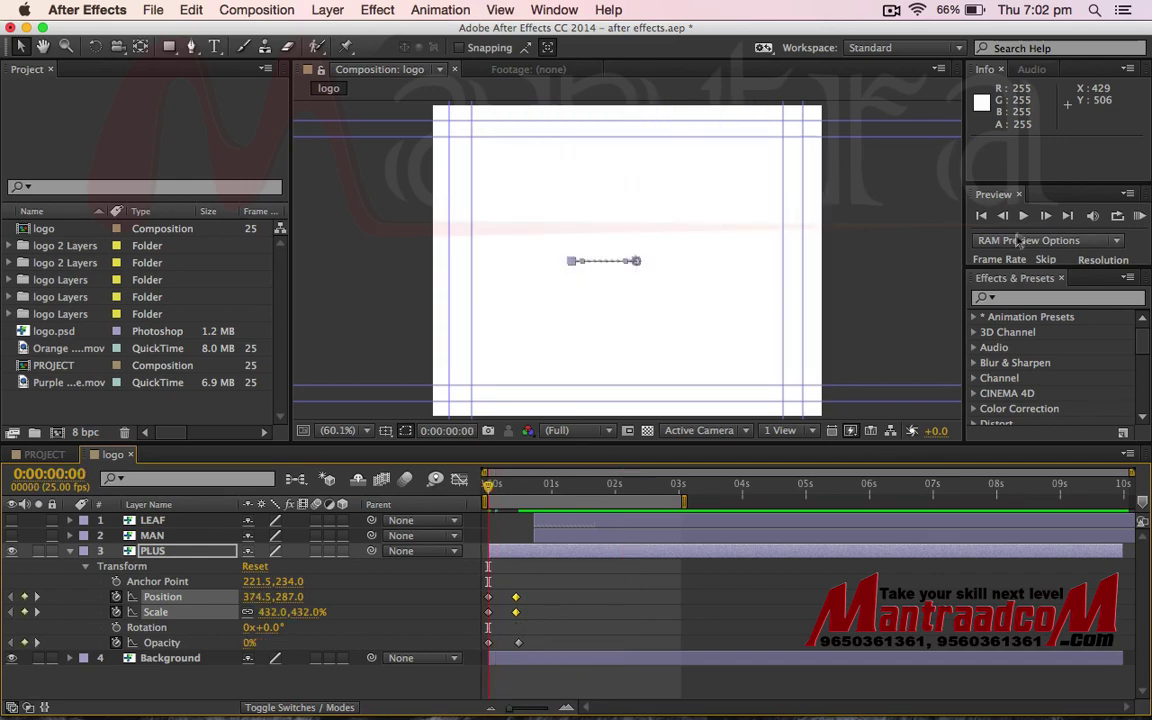
pyautogui.click(1023, 216)
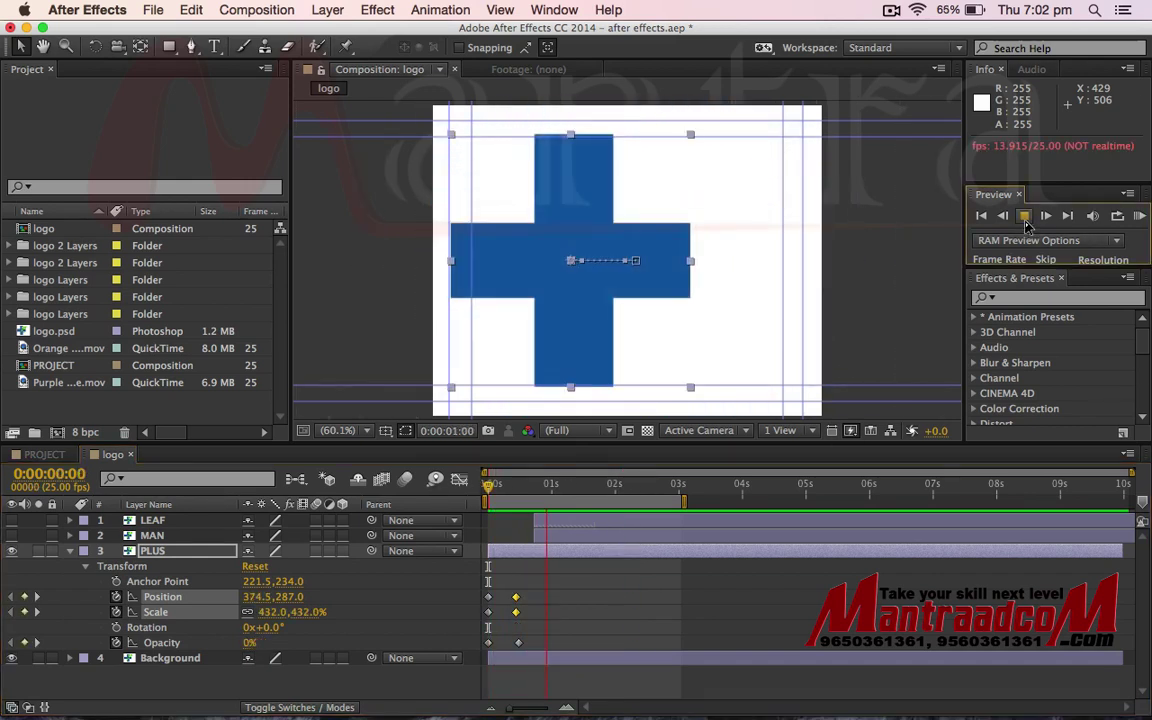
pyautogui.press('space')
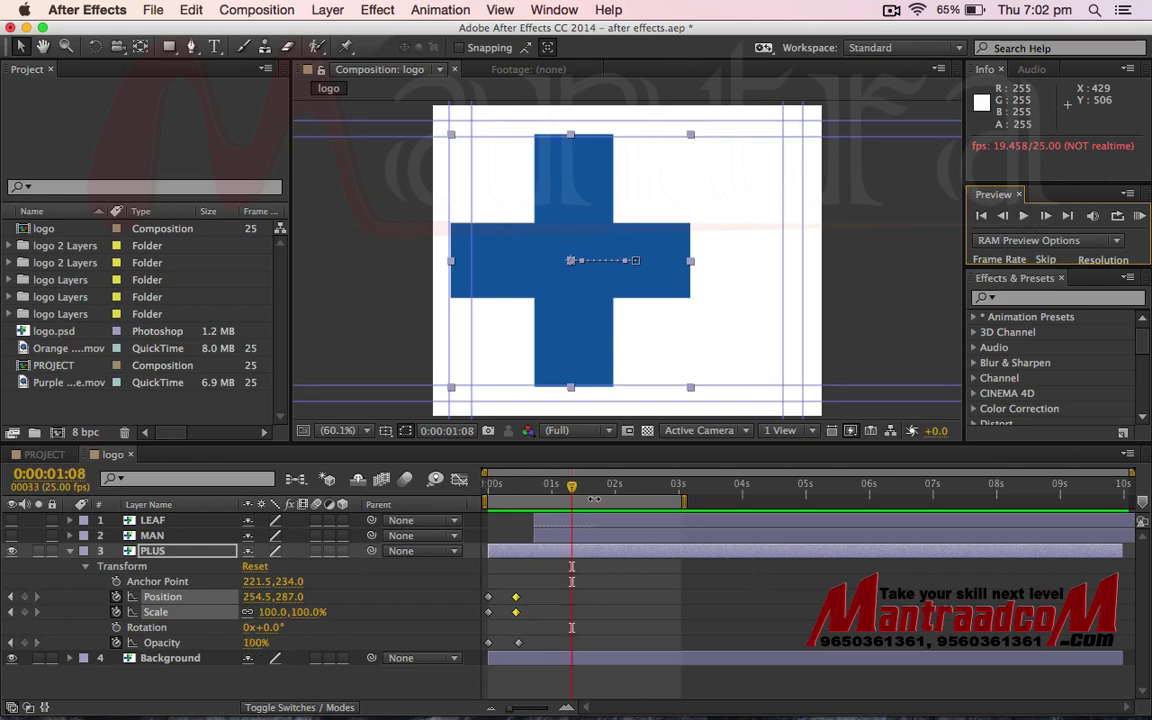
pyautogui.moveTo(570, 488)
pyautogui.mouseDown()
pyautogui.moveTo(505, 490)
pyautogui.moveTo(521, 500)
pyautogui.mouseUp()
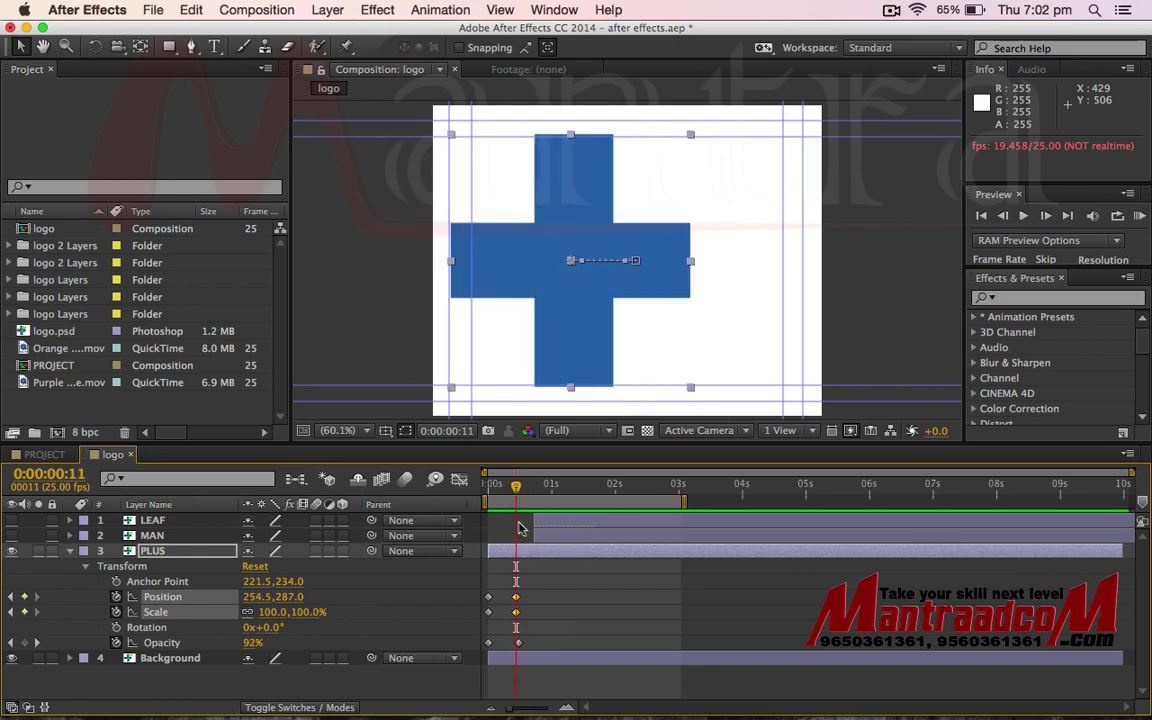
# Step: Undo the accidental LEAF shift, add a Rotation keyframe to PLUS, and align the 0:00:00:11 opacity key
pyautogui.moveTo(520, 528)
pyautogui.mouseDown()
pyautogui.moveTo(556, 541)
pyautogui.moveTo(538, 527)
pyautogui.mouseUp()
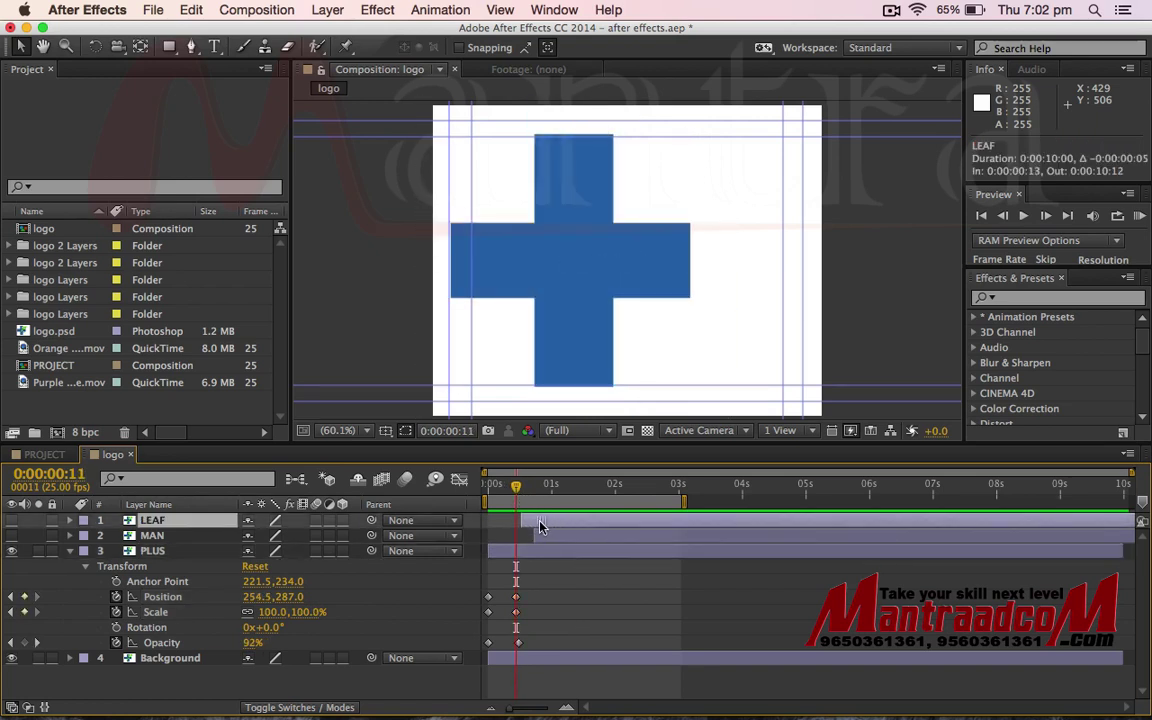
pyautogui.hotkey('ctrl', 'z')
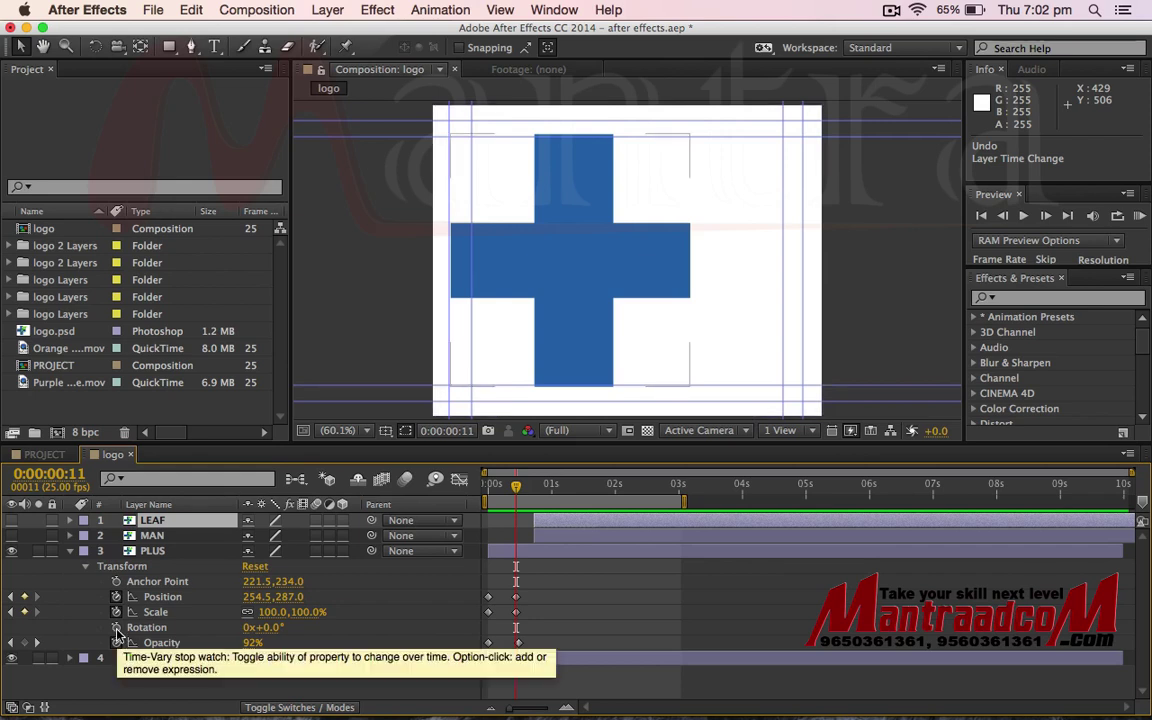
pyautogui.click(116, 628)
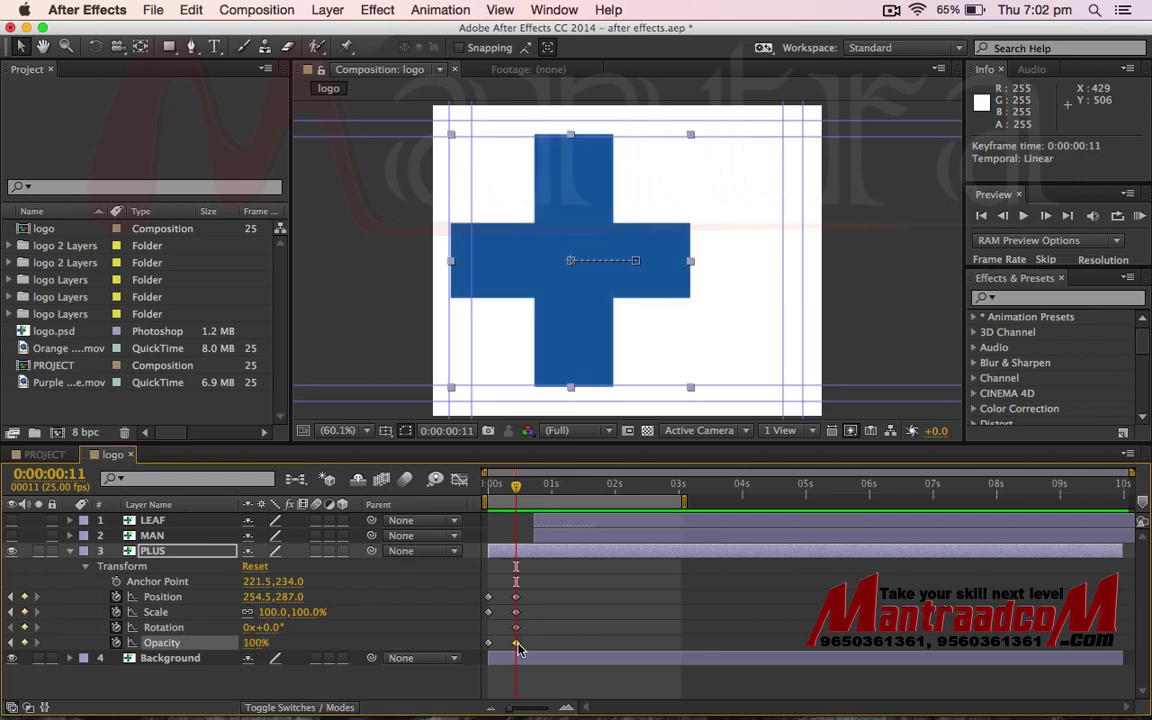
pyautogui.moveTo(520, 645); pyautogui.dragTo(531, 635)
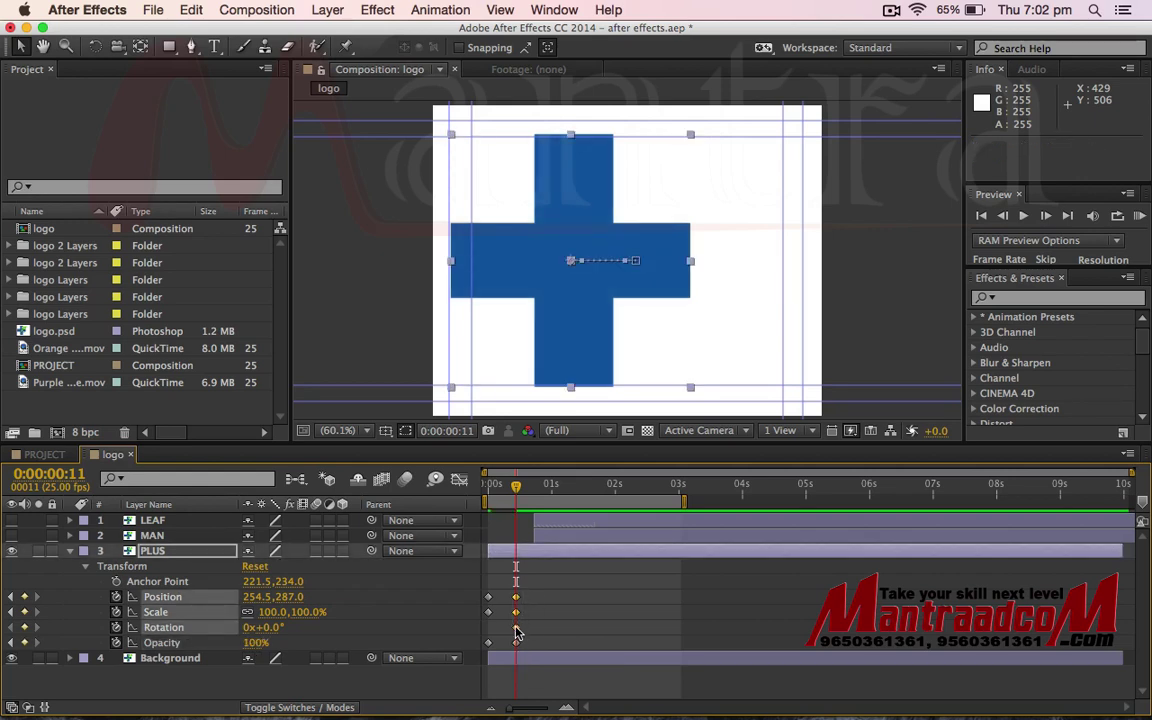
pyautogui.click(517, 644)
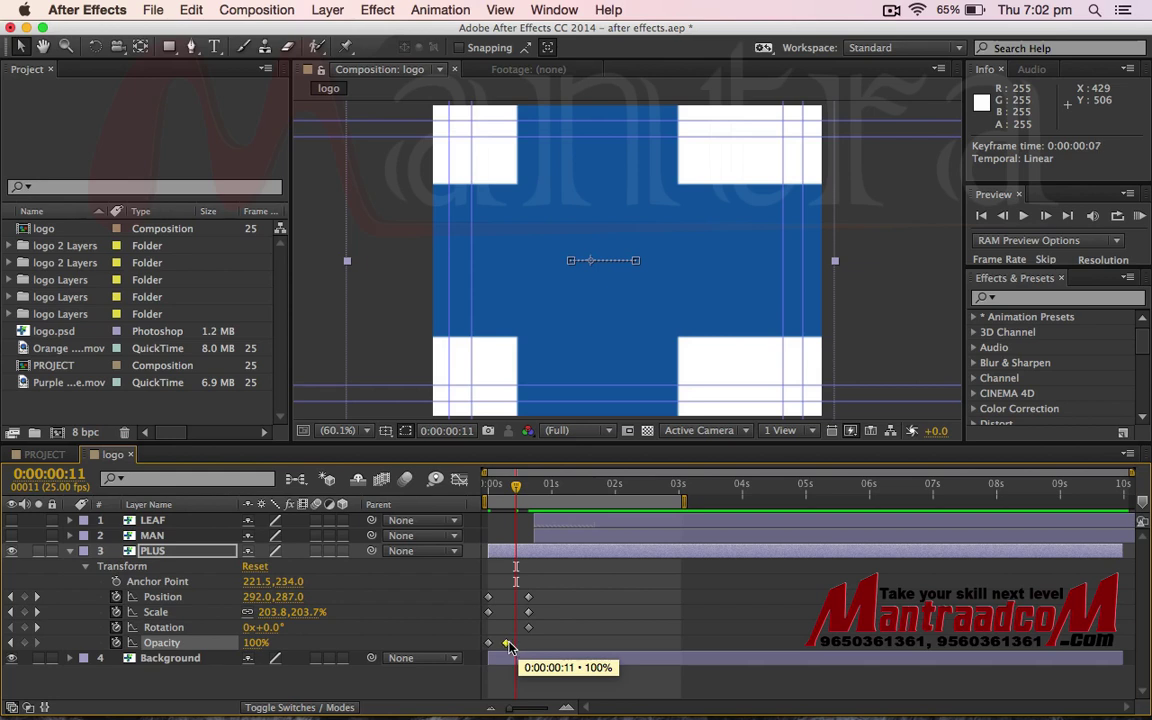
pyautogui.moveTo(516, 488)
pyautogui.mouseDown()
pyautogui.moveTo(531, 498)
pyautogui.moveTo(480, 488)
pyautogui.mouseUp()
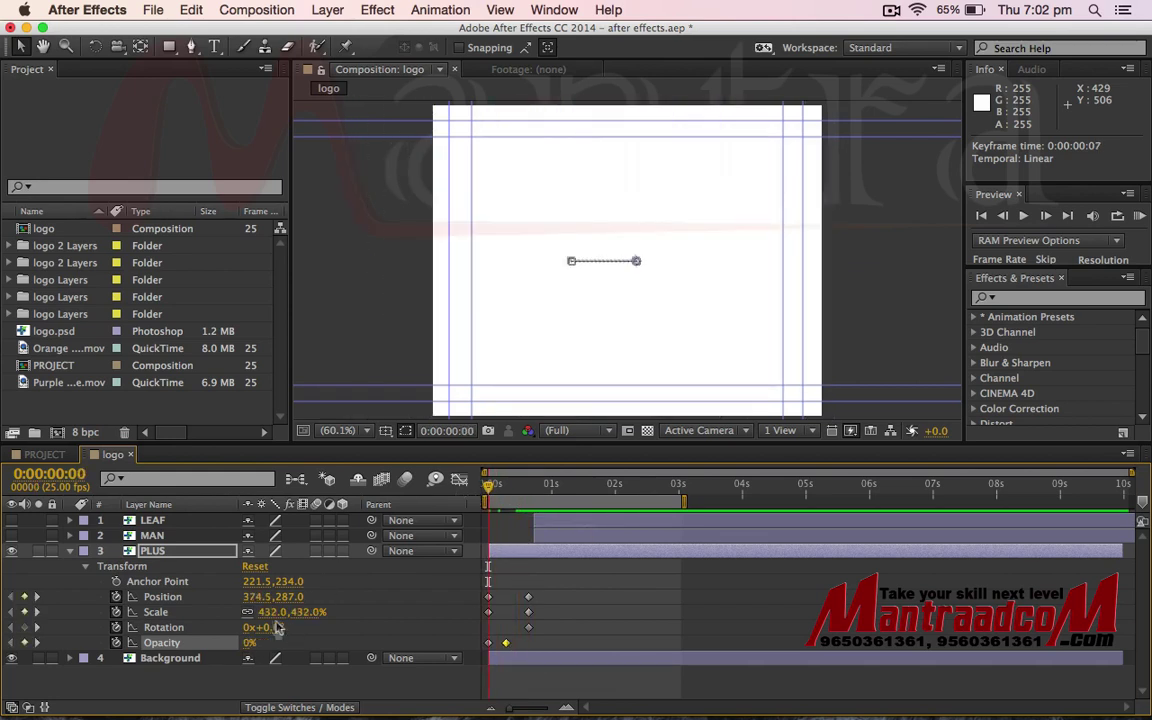
# Step: Try one full revolution as the plus's starting rotation and scrub to watch it spin
pyautogui.moveTo(278, 627)
pyautogui.mouseDown()
pyautogui.moveTo(380, 638)
pyautogui.moveTo(270, 630)
pyautogui.mouseUp()
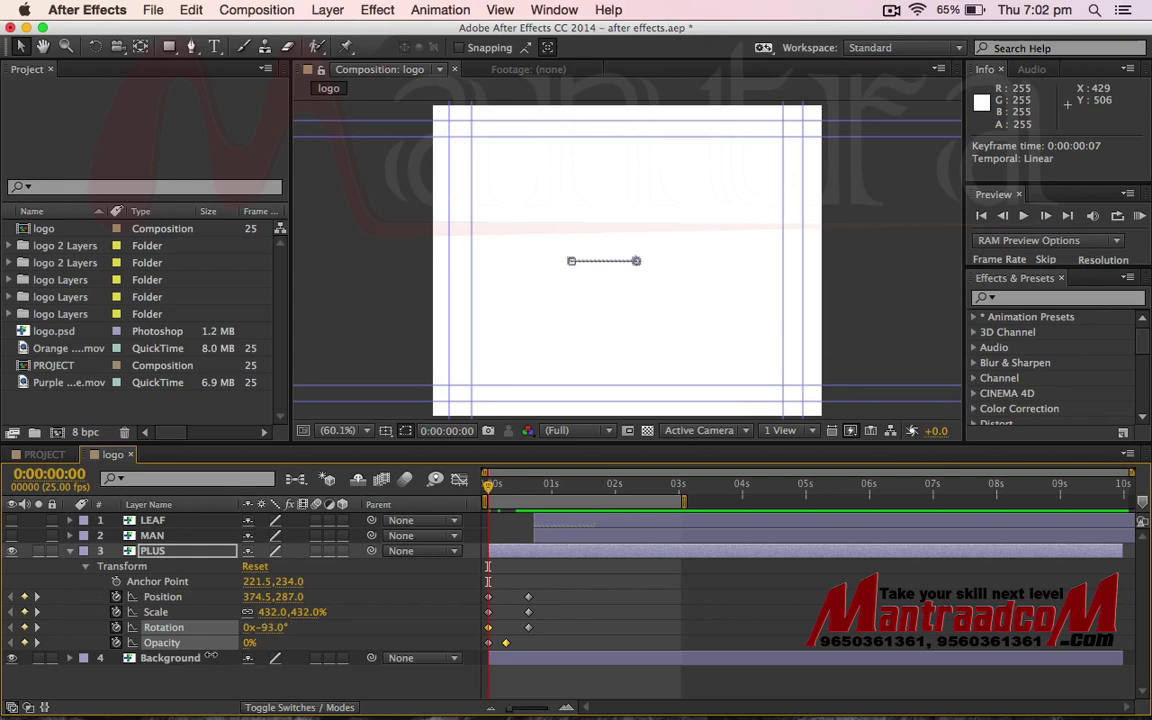
pyautogui.moveTo(190, 657); pyautogui.dragTo(218, 652)
pyautogui.press('super+z')
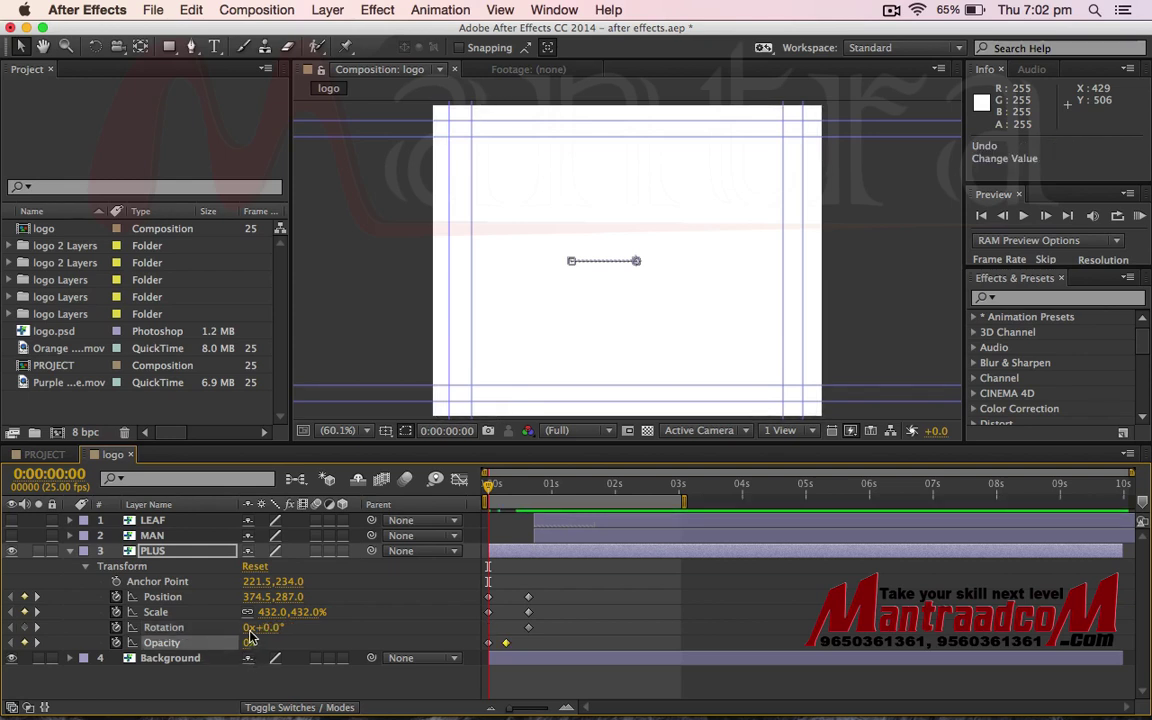
pyautogui.click(248, 627)
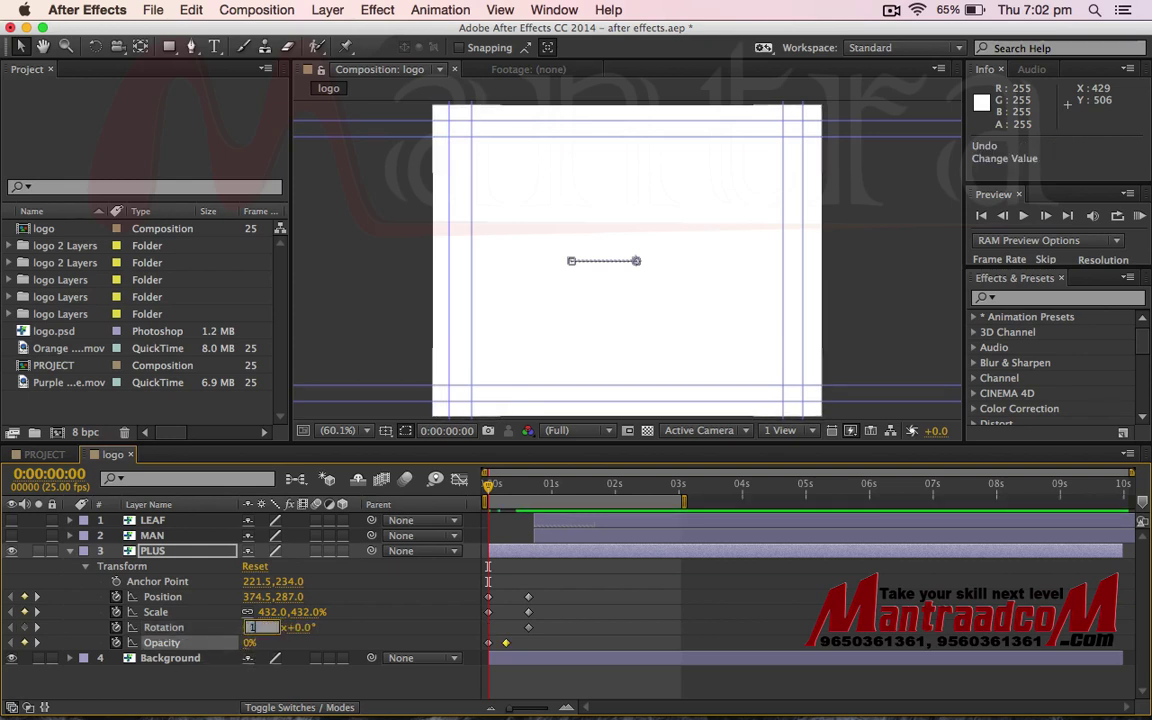
pyautogui.press('Tab')
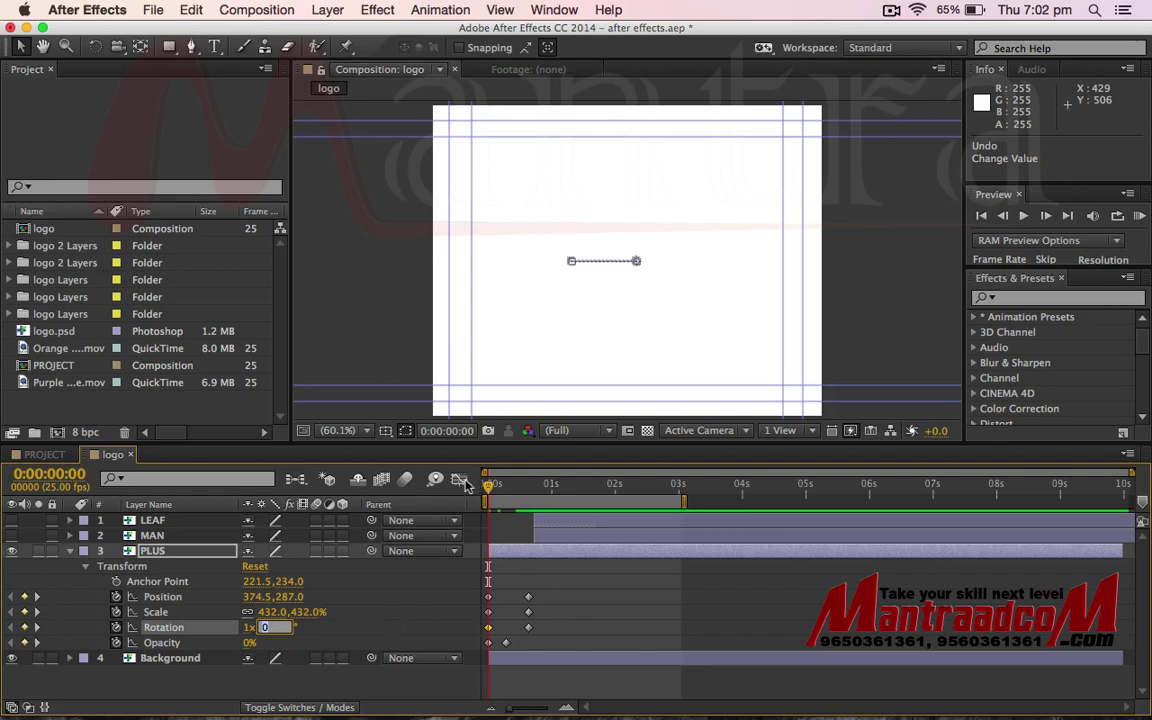
pyautogui.moveTo(490, 484); pyautogui.dragTo(522, 502)
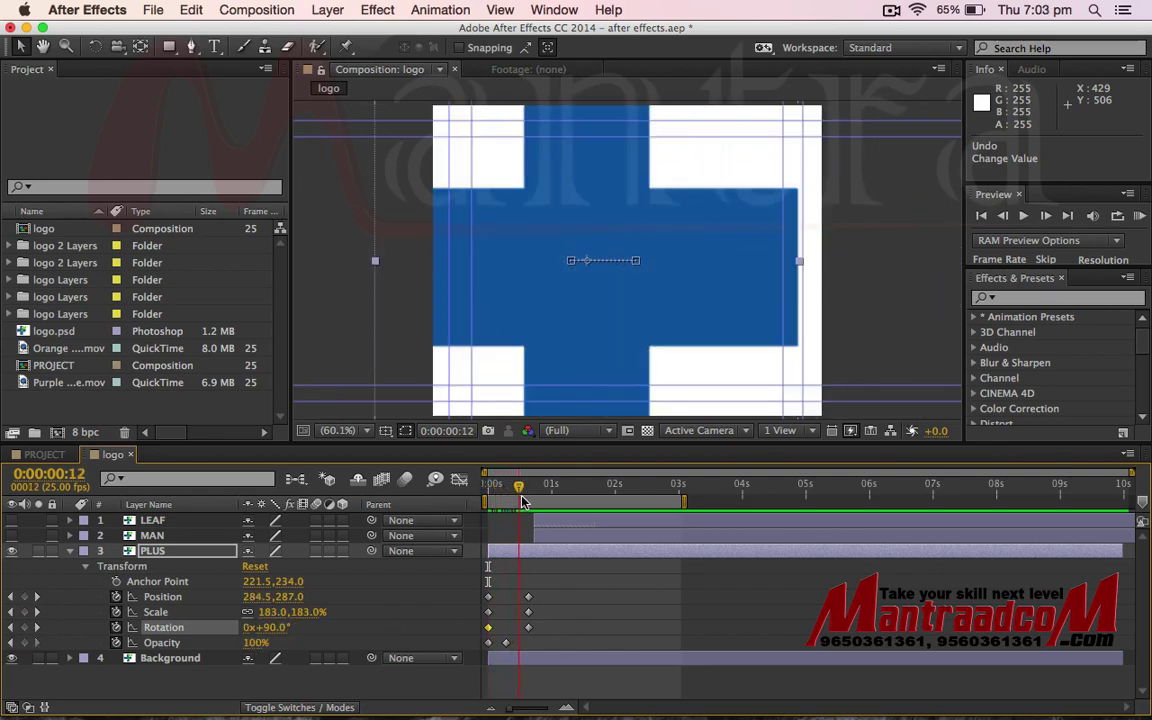
pyautogui.moveTo(522, 502); pyautogui.dragTo(488, 500)
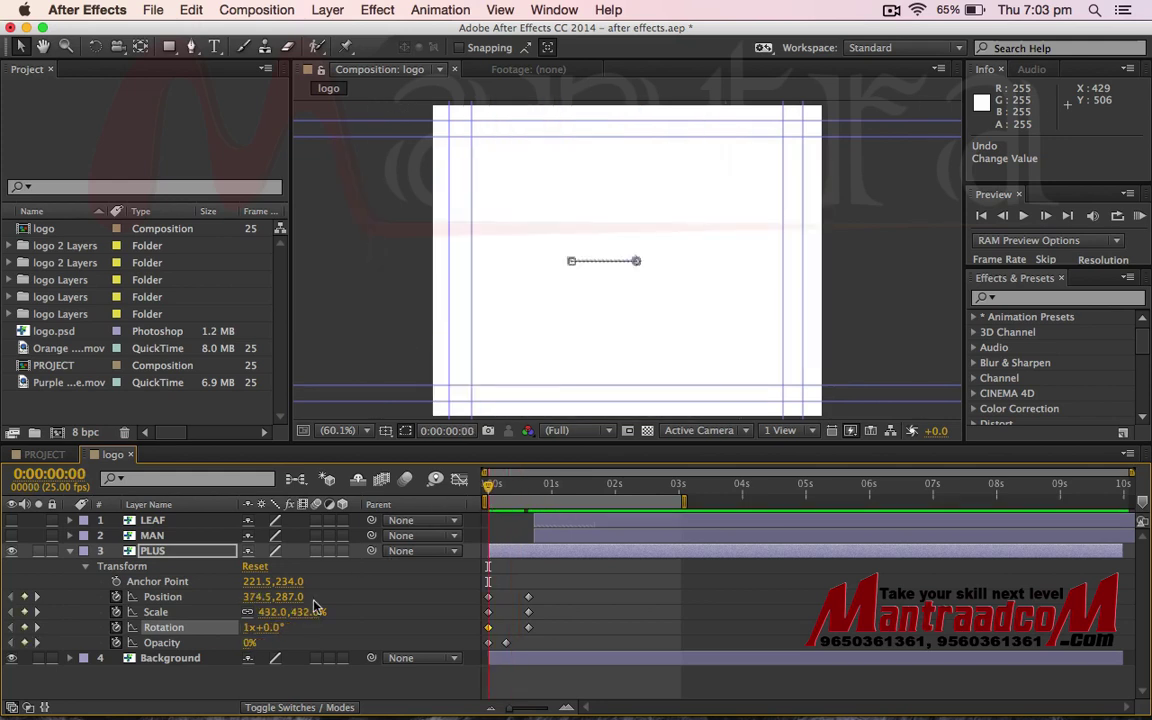
# Step: Reset revolutions to zero and set the starting rotation to 38°, scrubbing to check the spin-in
pyautogui.click(250, 627)
pyautogui.write('0')
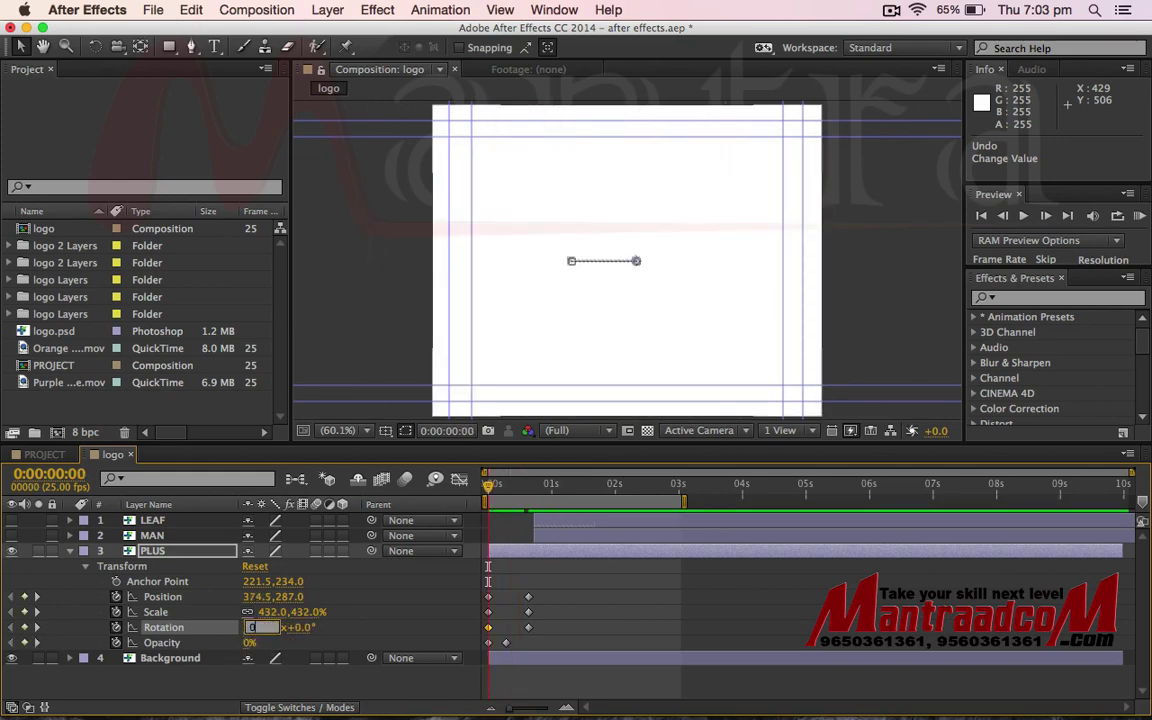
pyautogui.press('Return')
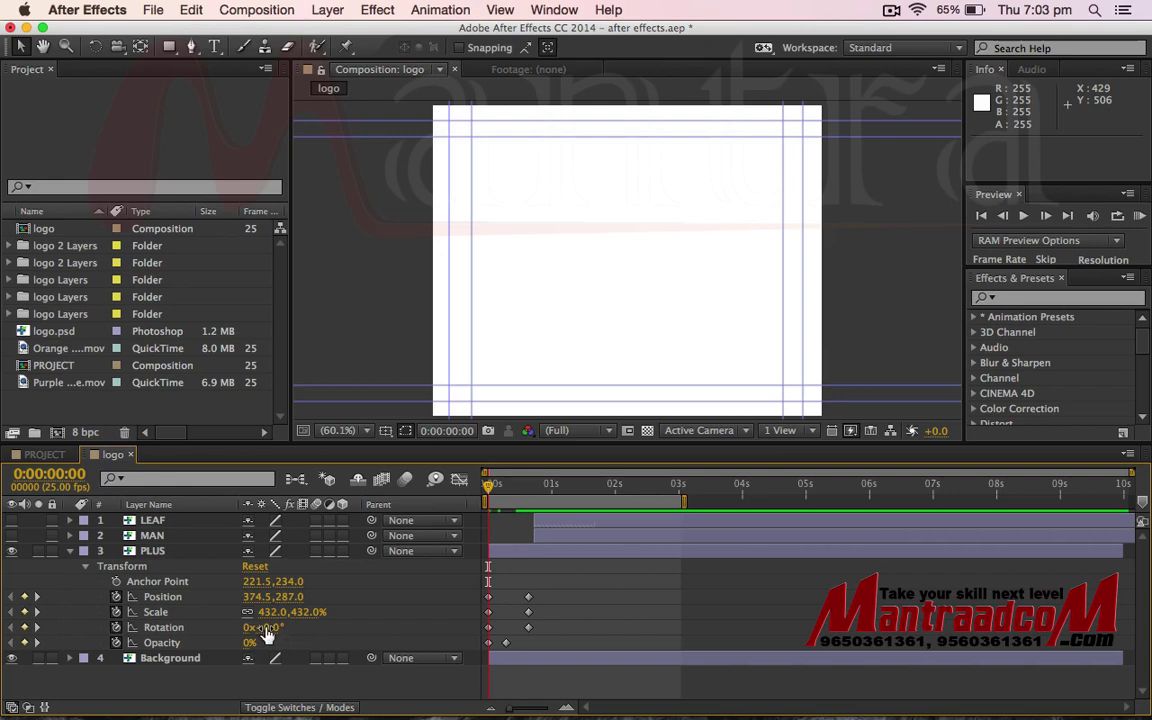
pyautogui.moveTo(265, 628); pyautogui.dragTo(273, 627)
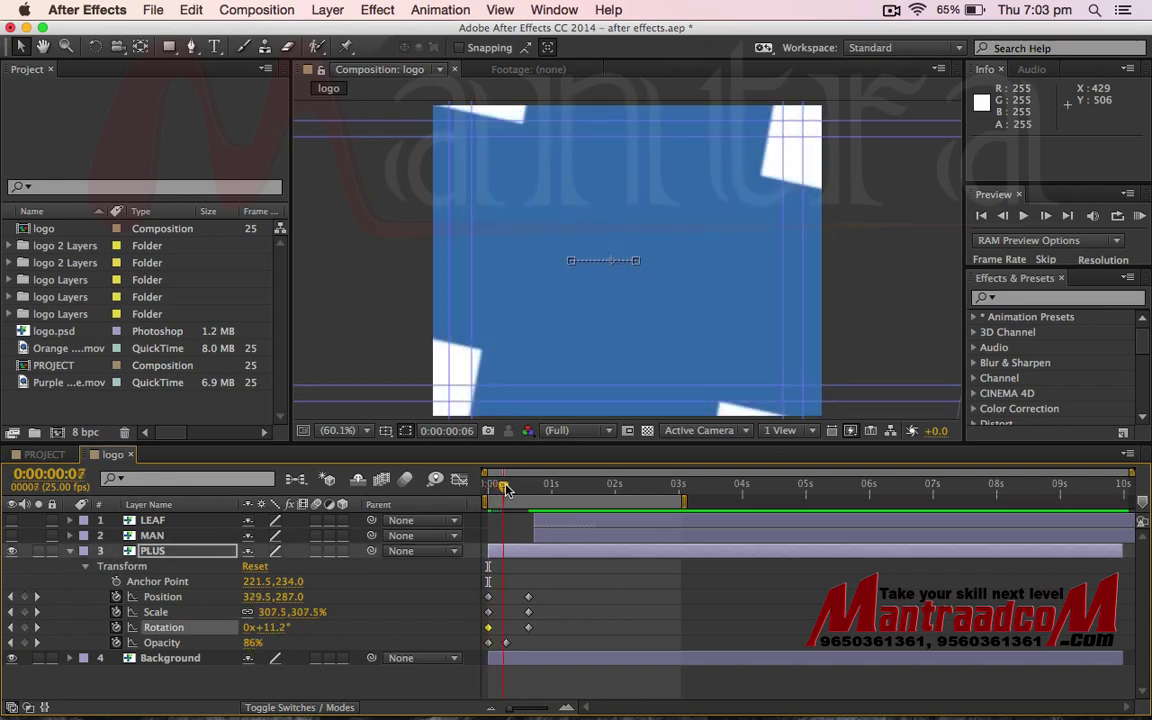
pyautogui.moveTo(490, 490)
pyautogui.mouseDown()
pyautogui.moveTo(521, 487)
pyautogui.moveTo(488, 487)
pyautogui.mouseUp()
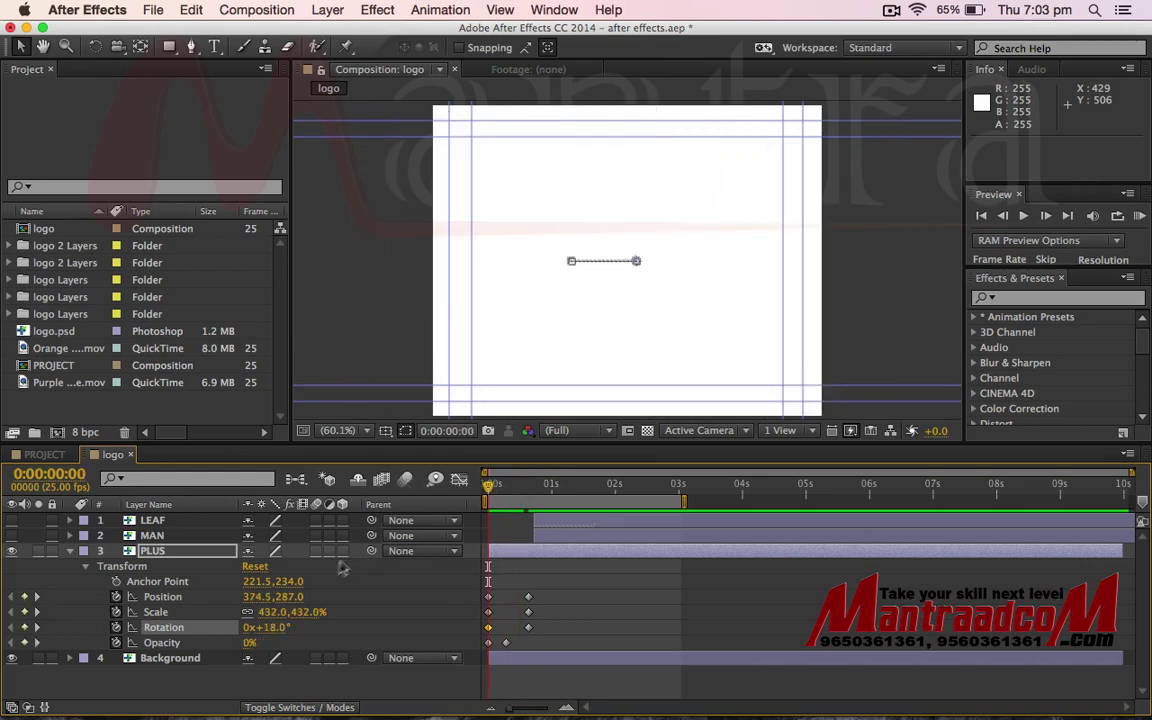
pyautogui.moveTo(290, 628); pyautogui.dragTo(293, 628)
pyautogui.moveTo(490, 490)
pyautogui.mouseDown()
pyautogui.moveTo(517, 494)
pyautogui.moveTo(488, 490)
pyautogui.mouseUp()
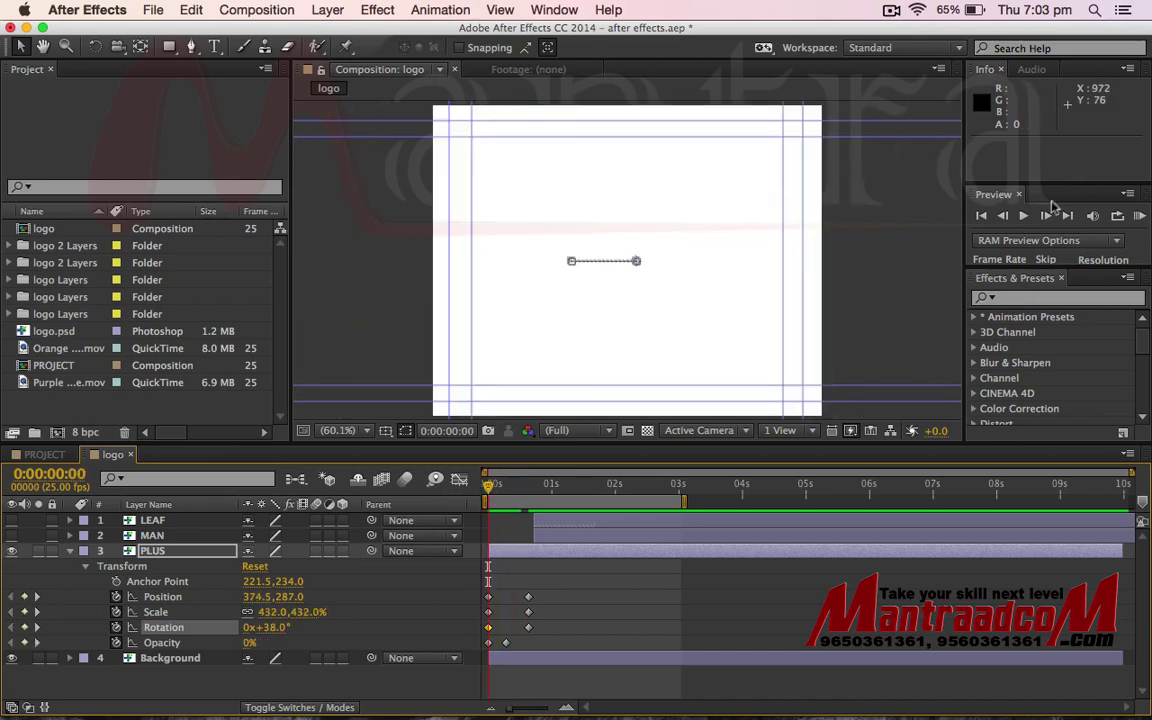
# Step: Preview the animation and find frame 0:00:00:16, where the plus settles
pyautogui.click(1024, 218)
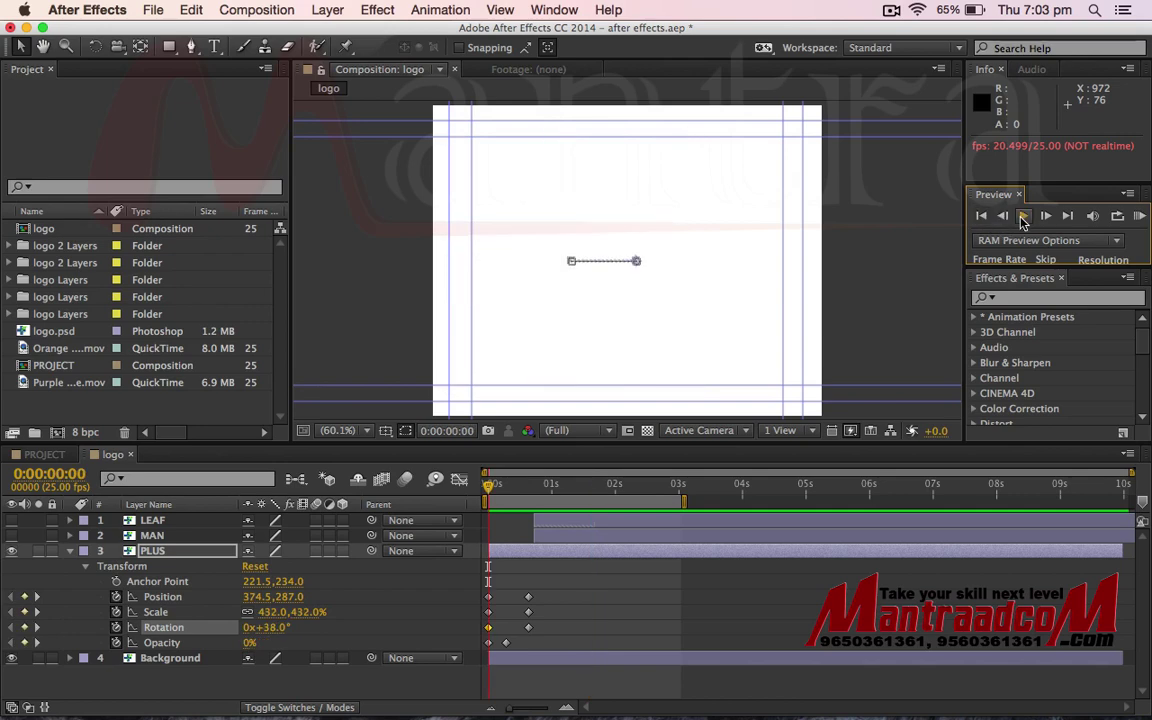
pyautogui.click(1024, 218)
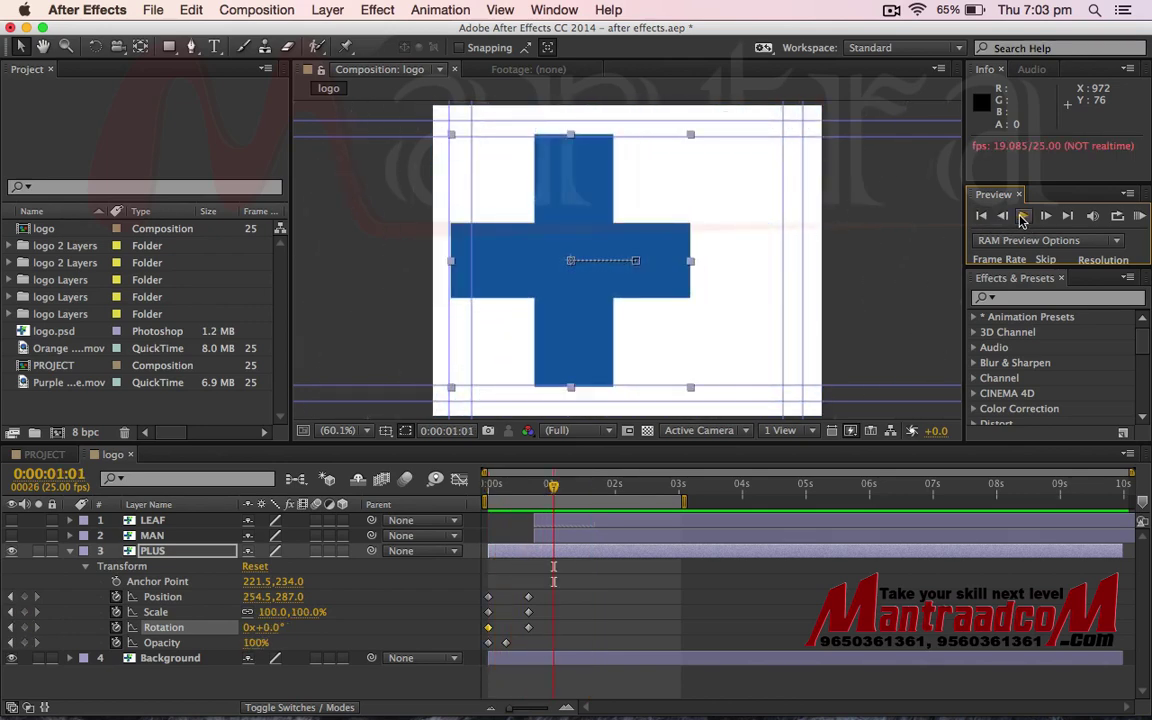
pyautogui.click(499, 488)
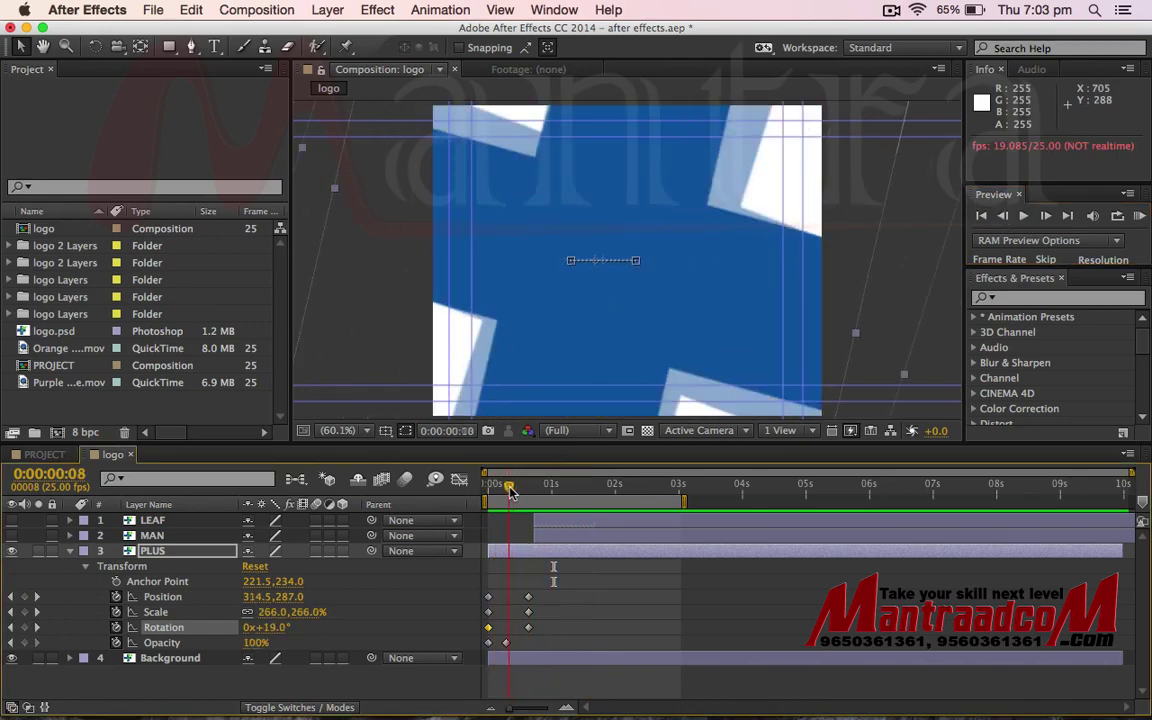
pyautogui.moveTo(499, 488); pyautogui.dragTo(533, 488)
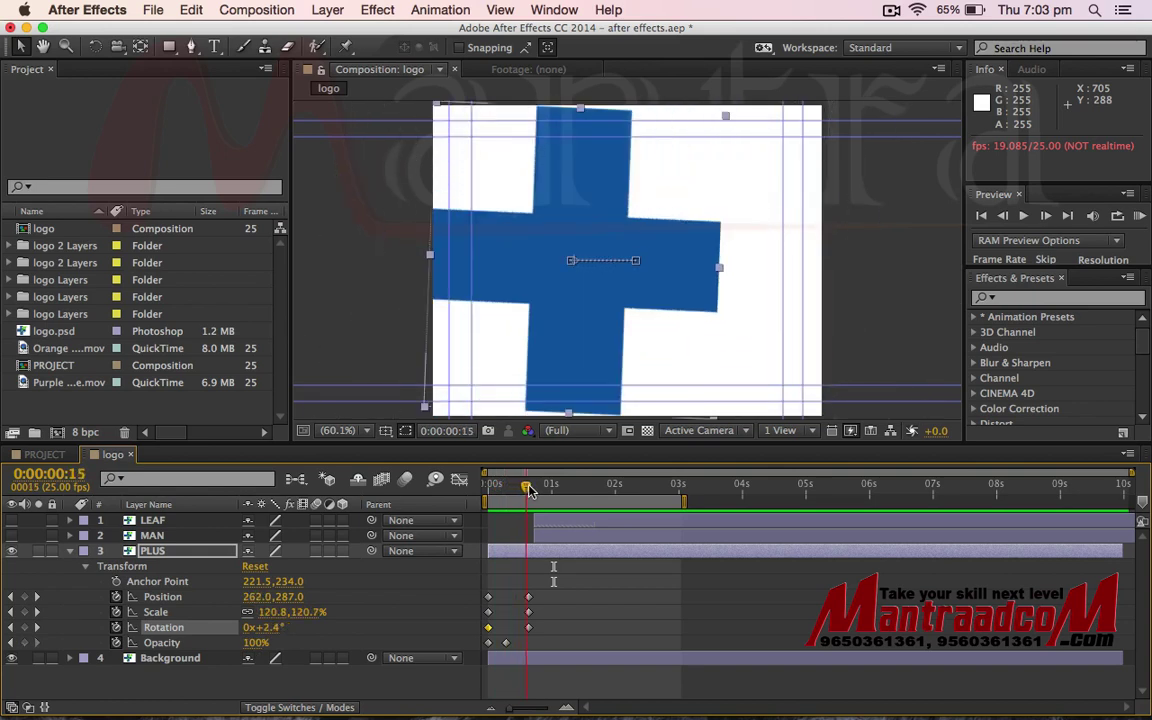
pyautogui.press('pageup')
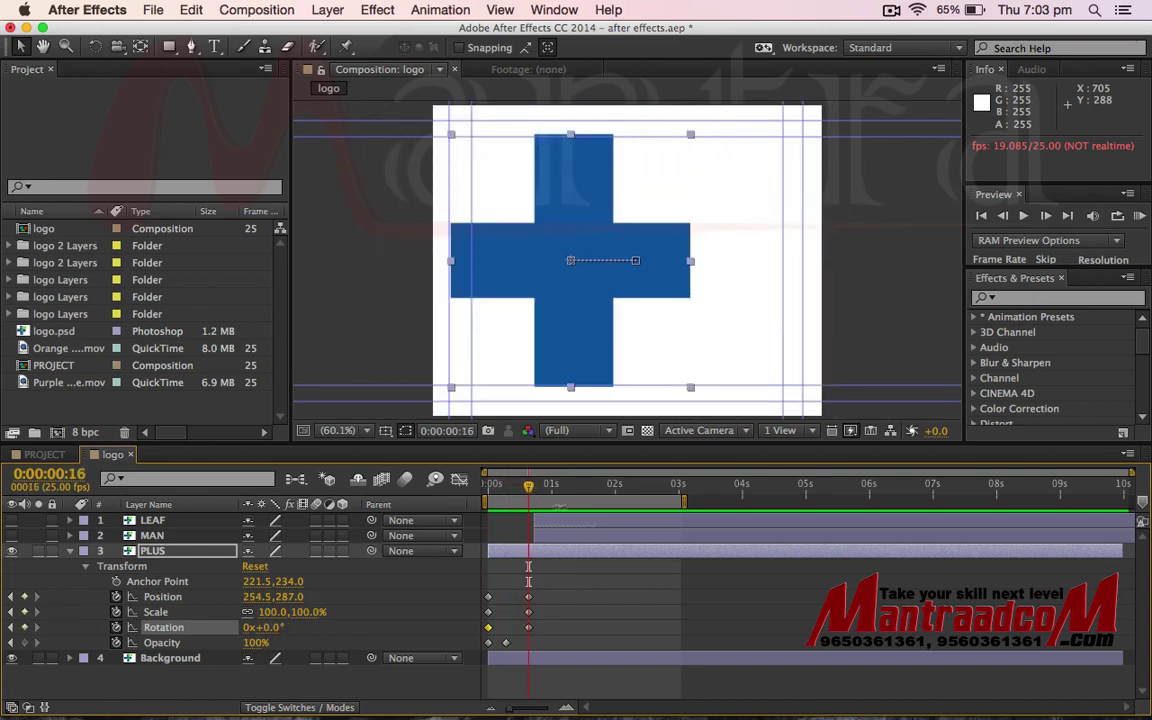
# Step: Start the LEAF and MAN layers at 0:00:00:16 and collapse PLUS's Transform properties
pyautogui.click(183, 538)
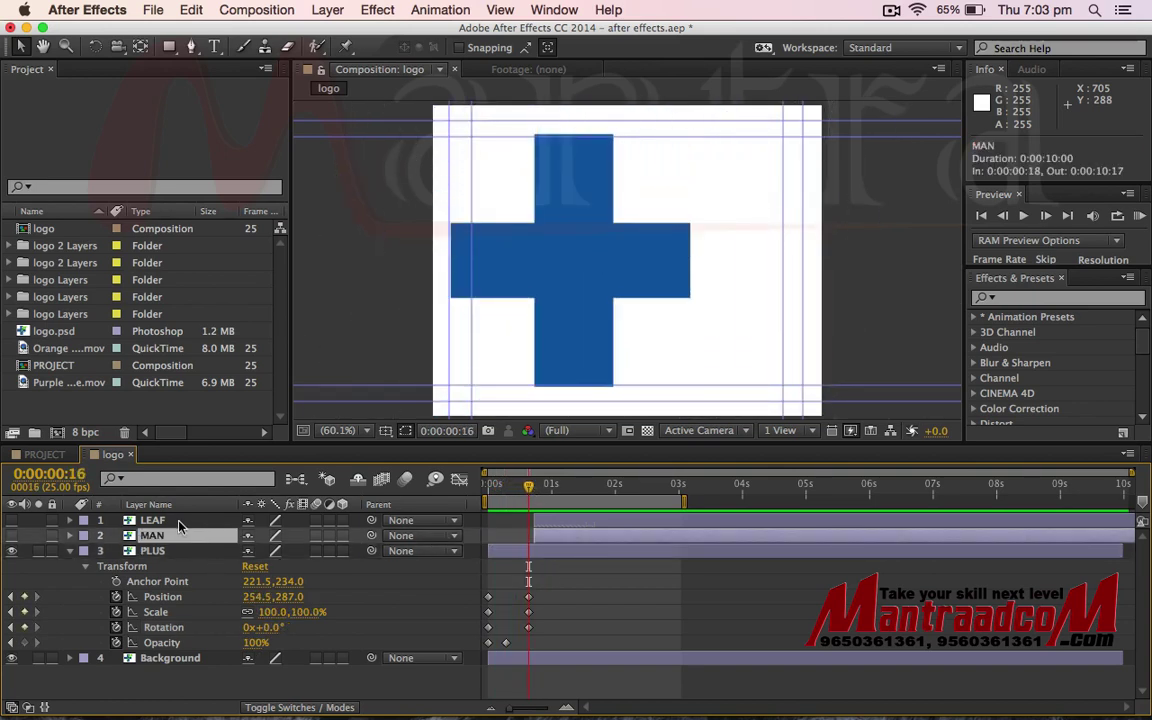
pyautogui.keyDown('shift'); pyautogui.click(180, 521); pyautogui.keyUp('shift')
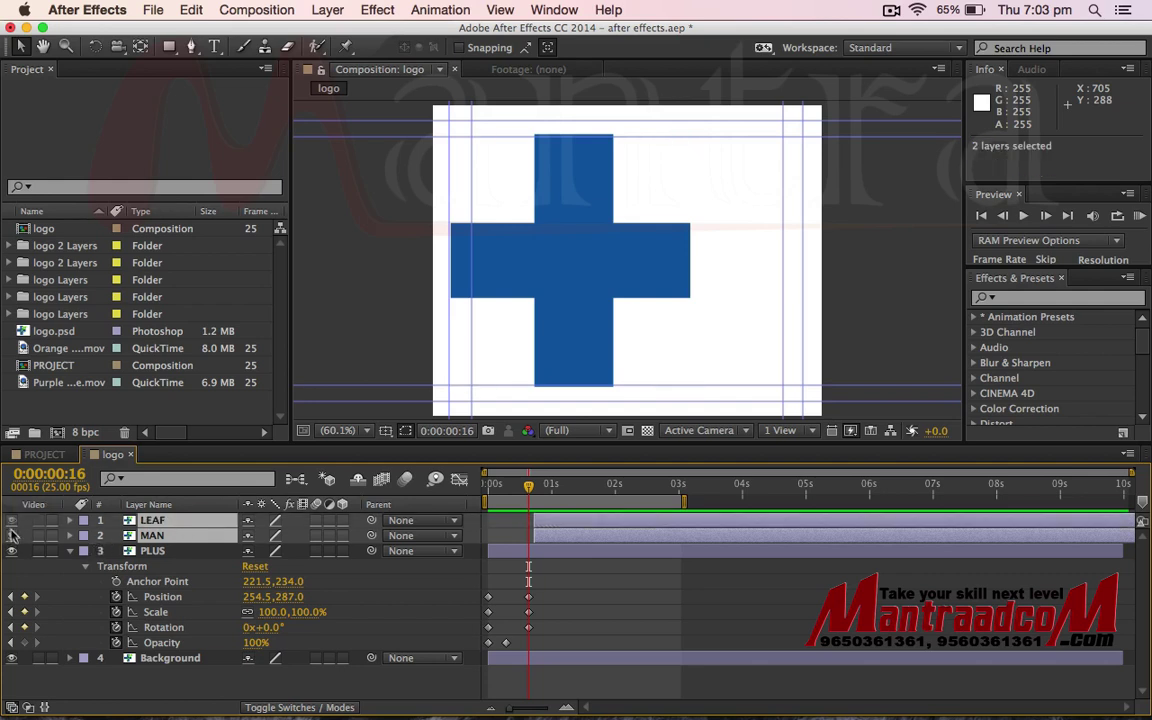
pyautogui.moveTo(548, 524)
pyautogui.mouseDown()
pyautogui.moveTo(491, 490)
pyautogui.moveTo(549, 490)
pyautogui.moveTo(380, 505)
pyautogui.mouseUp()
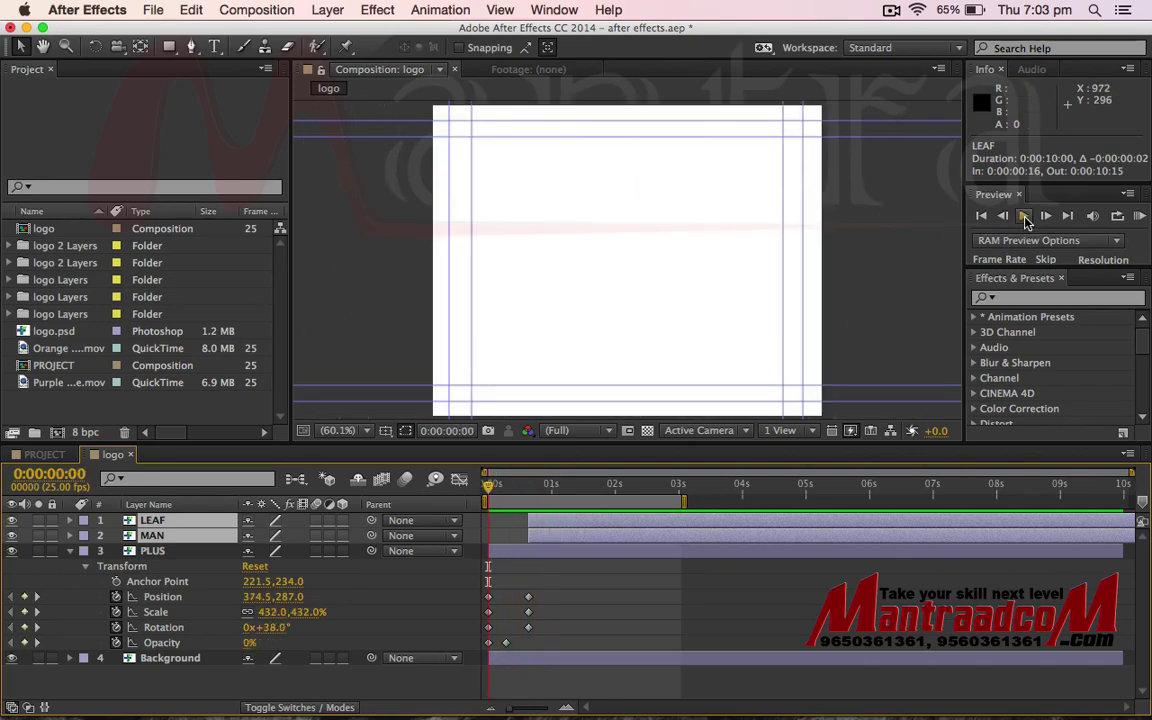
pyautogui.click(1023, 216)
pyautogui.click(570, 522)
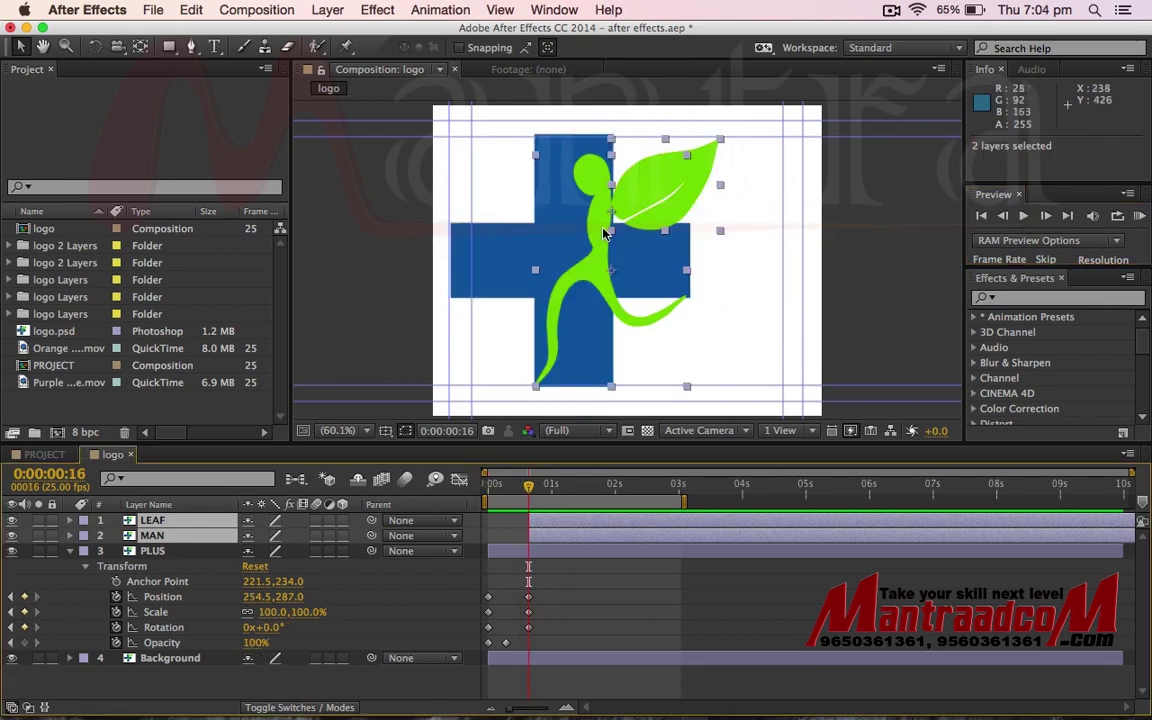
pyautogui.click(71, 552)
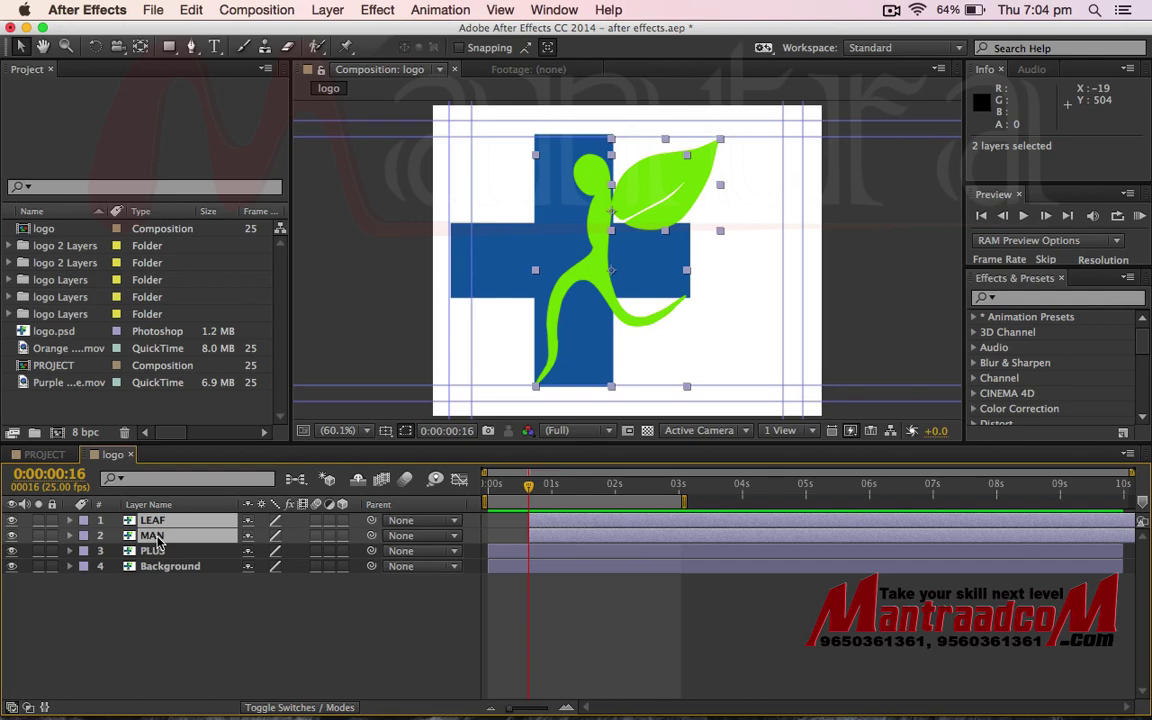
# Step: Pre-compose the LEAF and MAN layers into a new composition named 'man'
pyautogui.press('super+shift+c')
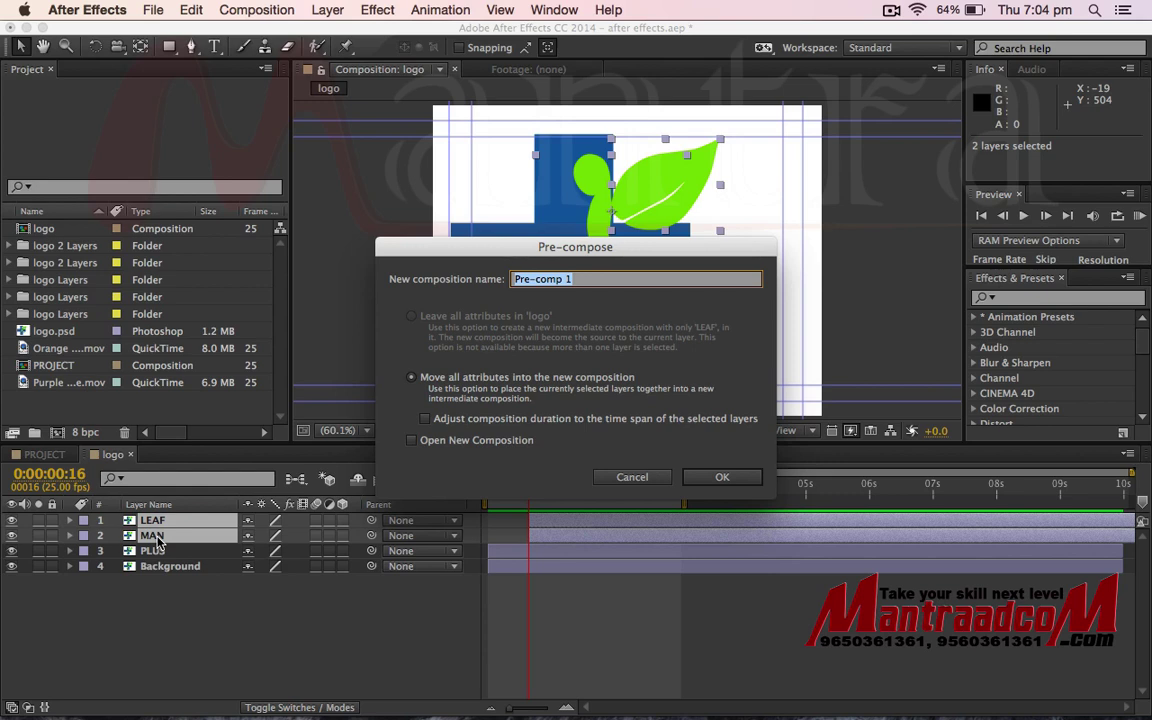
pyautogui.write('man')
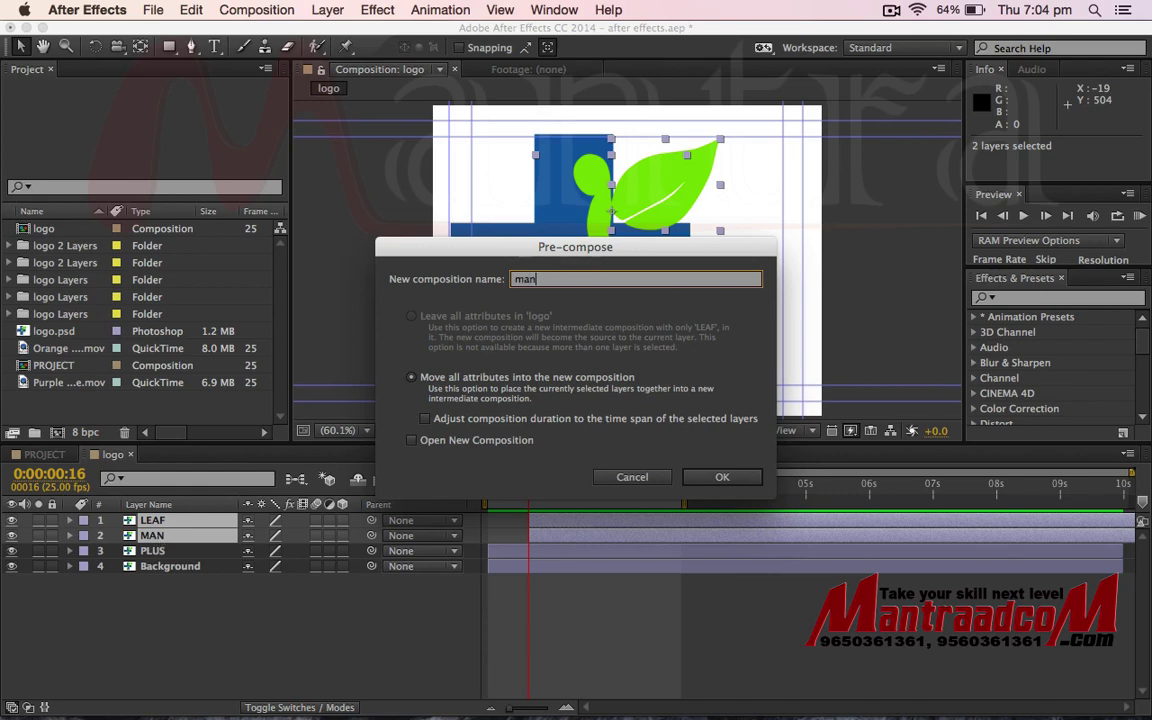
pyautogui.press('Return')
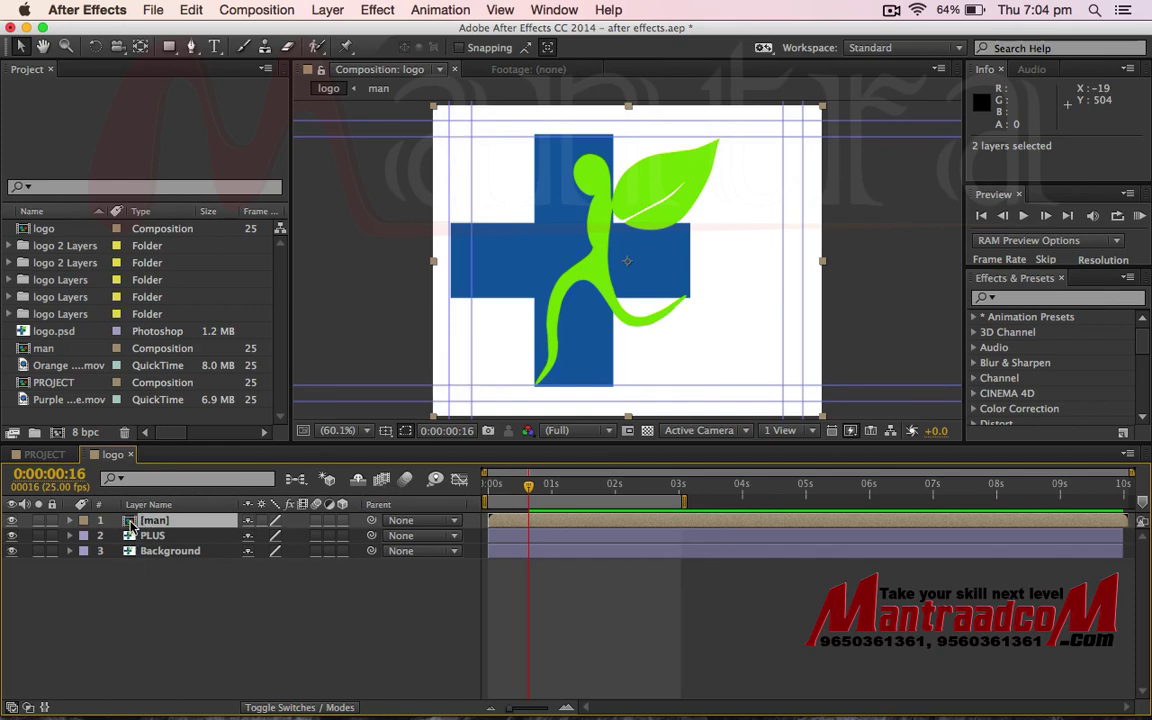
# Step: Open the man precomp, then return to logo and try, then undo, delaying the man layer
pyautogui.doubleClick(130, 525)
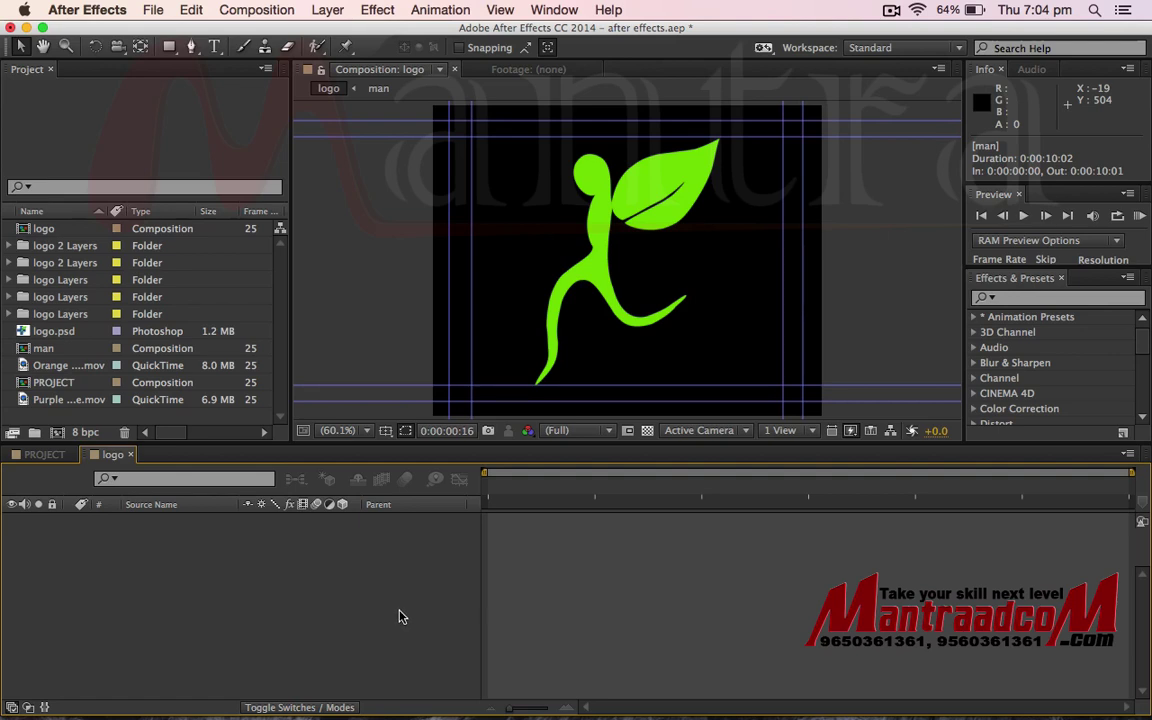
pyautogui.click(143, 488)
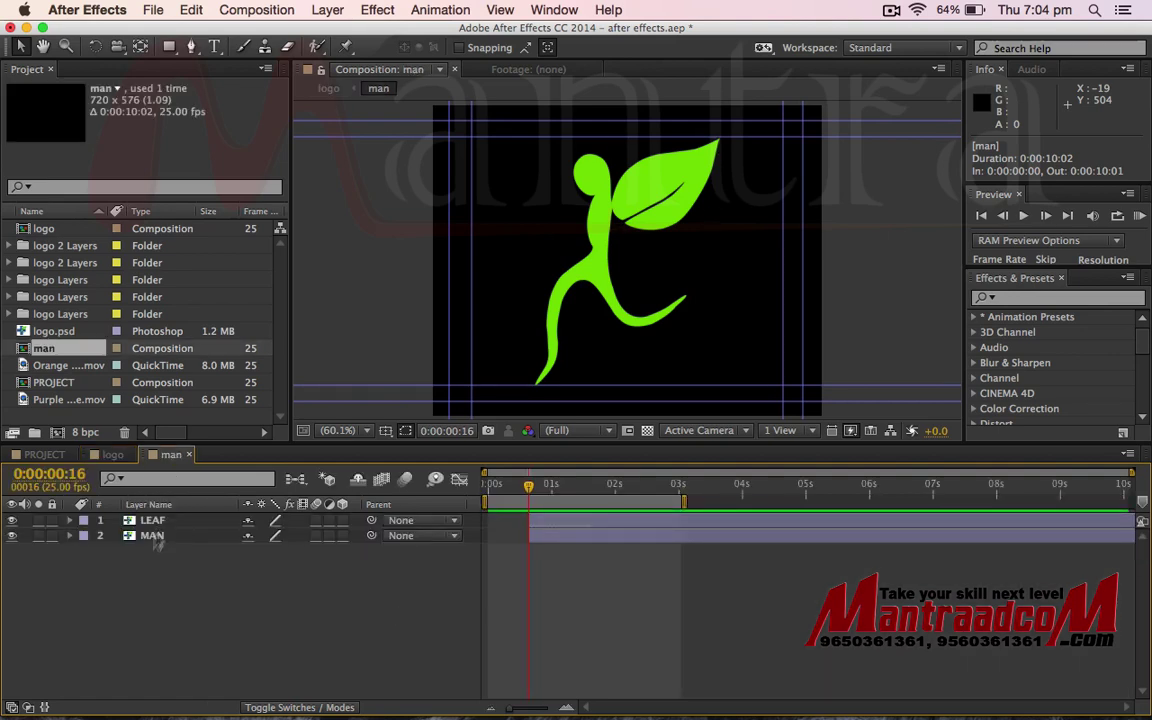
pyautogui.click(112, 455)
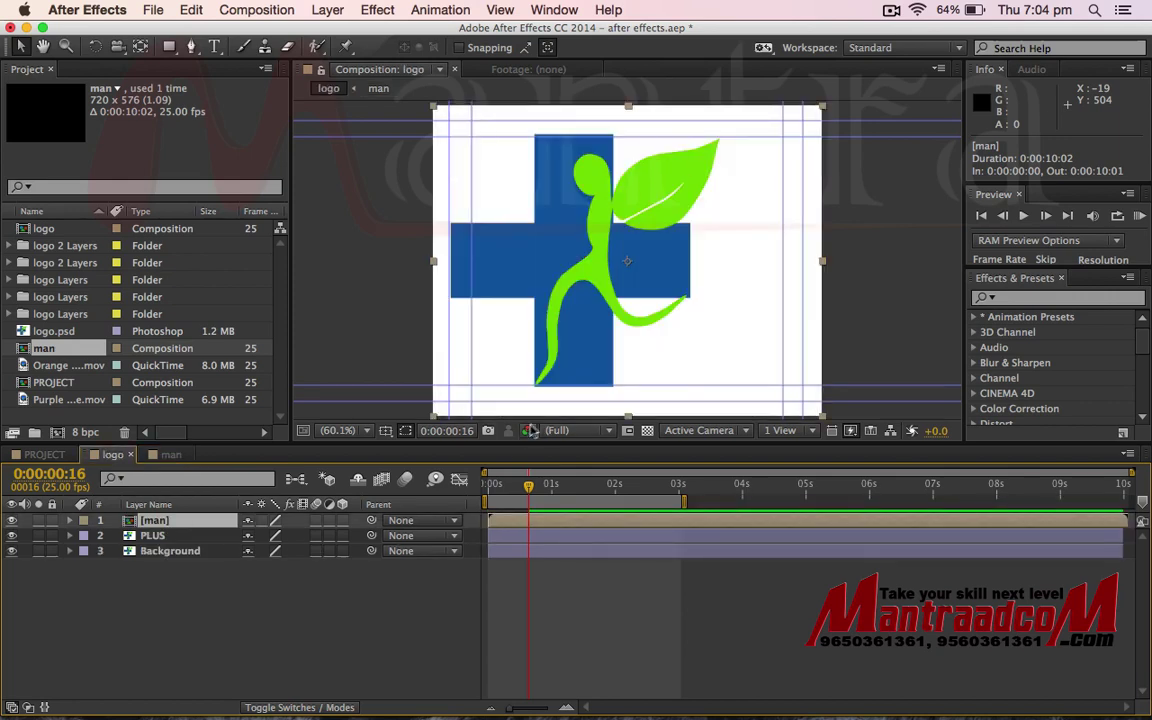
pyautogui.click(12, 520)
pyautogui.click(12, 520)
pyautogui.moveTo(500, 521); pyautogui.dragTo(542, 521)
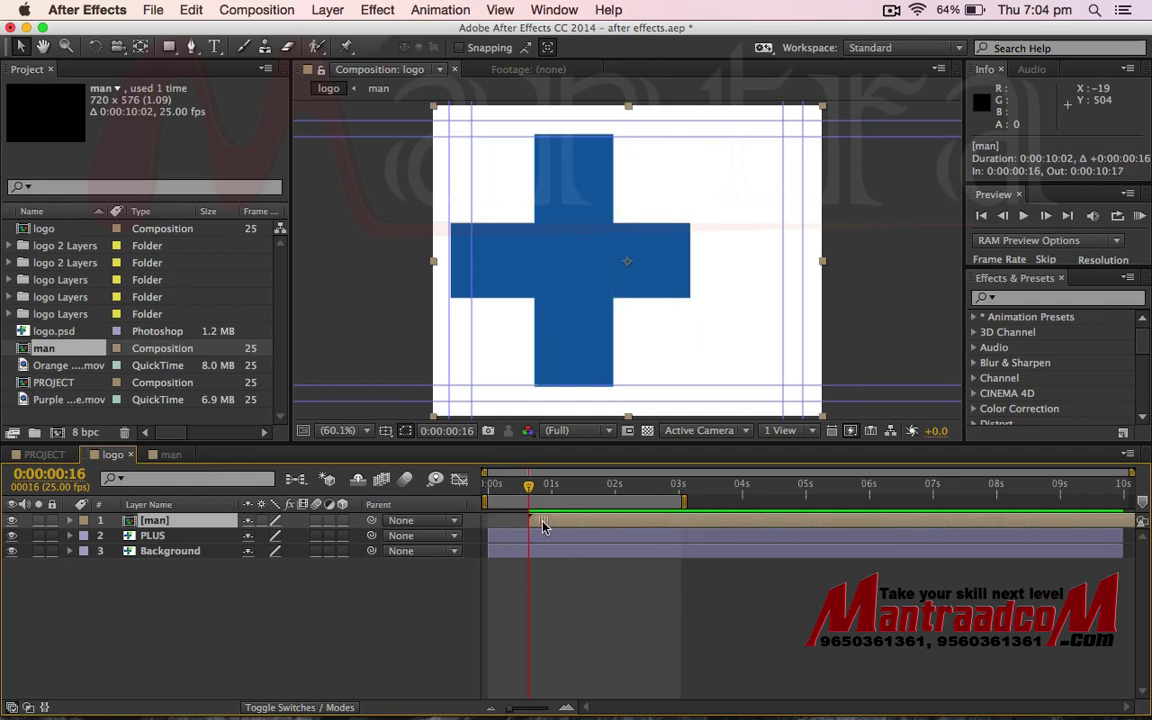
pyautogui.hotkey('ctrl', 'z')
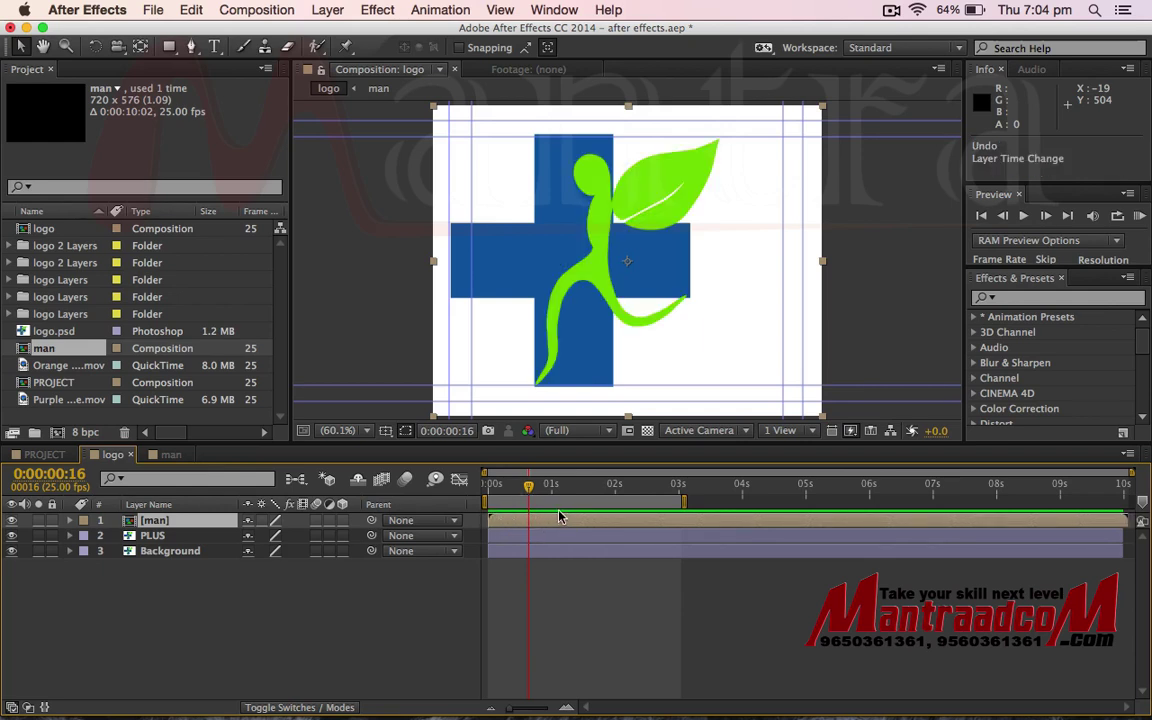
# Step: Start LEAF and MAN at 0s inside man, and start the man layer at 0:00:00:16 in logo
pyautogui.click(168, 456)
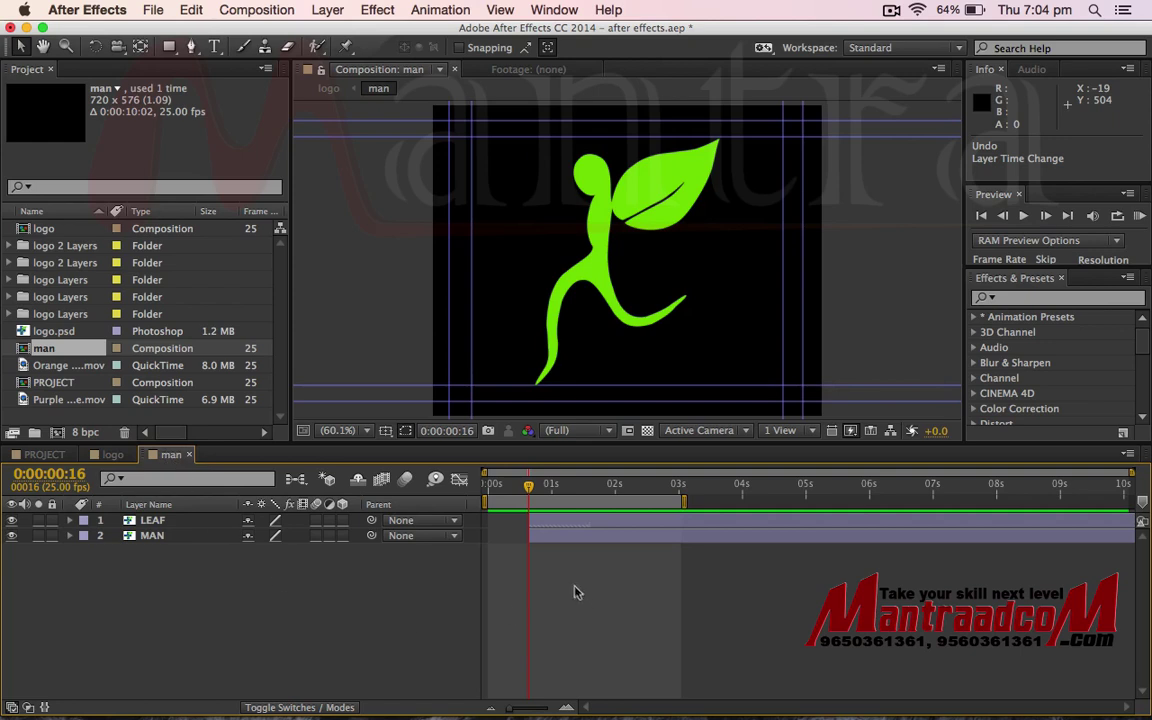
pyautogui.moveTo(584, 522); pyautogui.dragTo(517, 522)
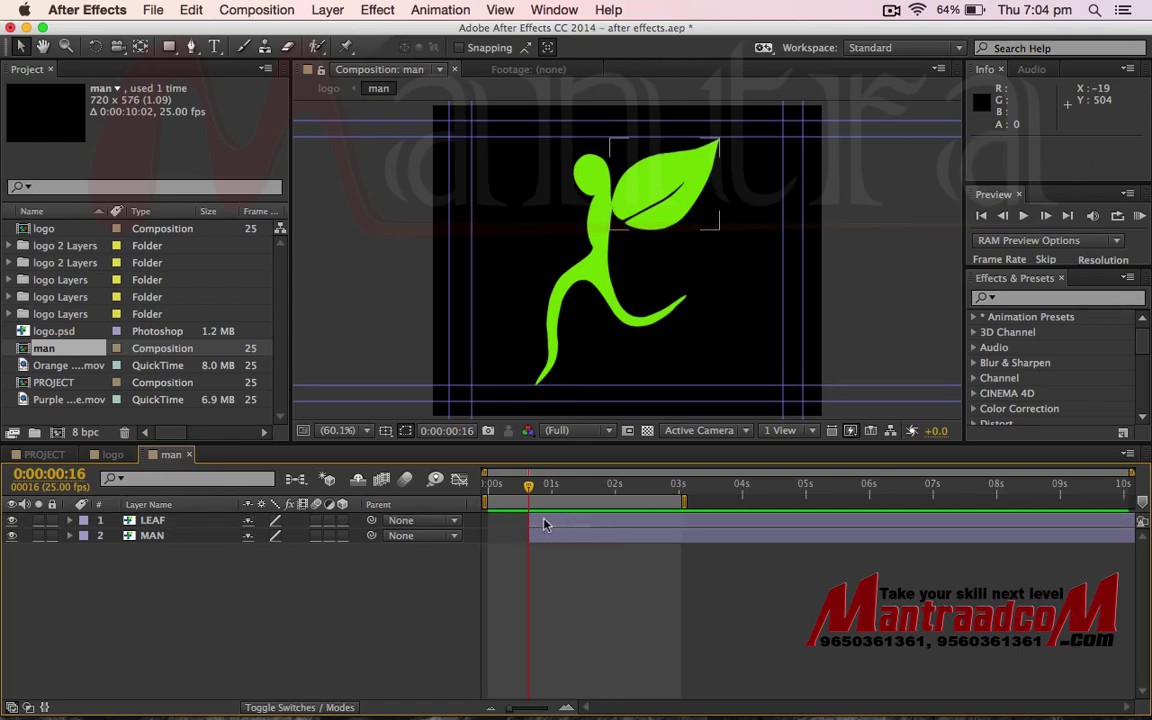
pyautogui.keyDown('shift'); pyautogui.click(165, 537); pyautogui.keyUp('shift')
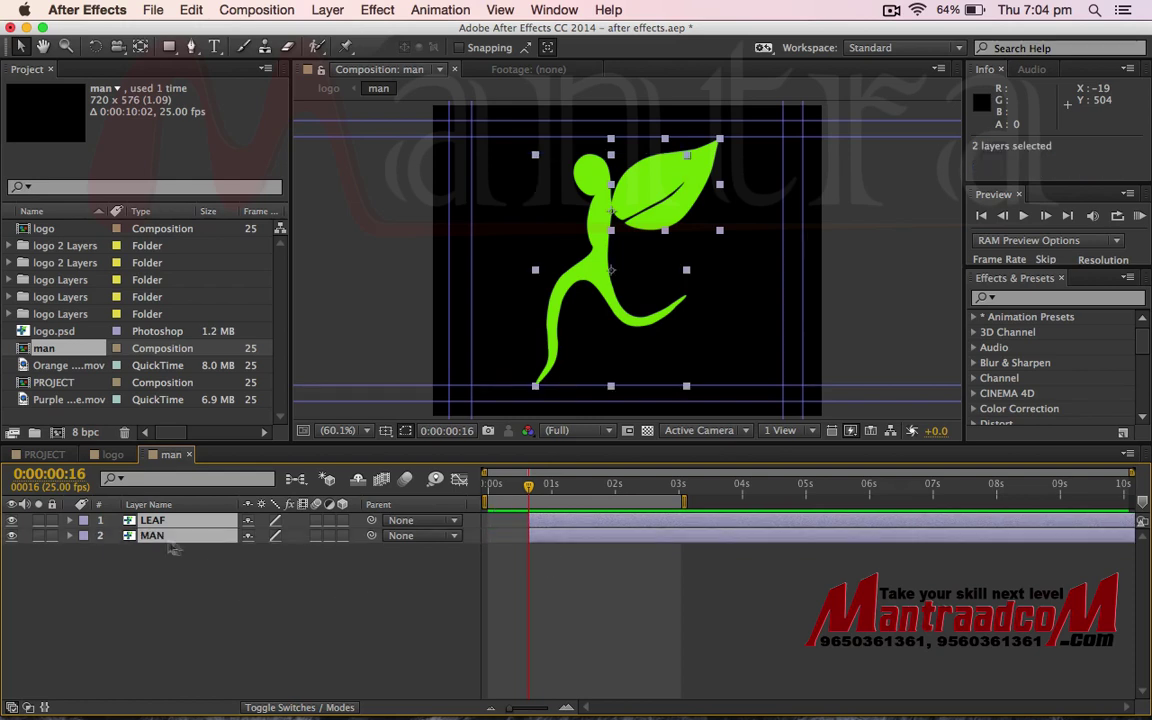
pyautogui.moveTo(560, 538); pyautogui.dragTo(521, 538)
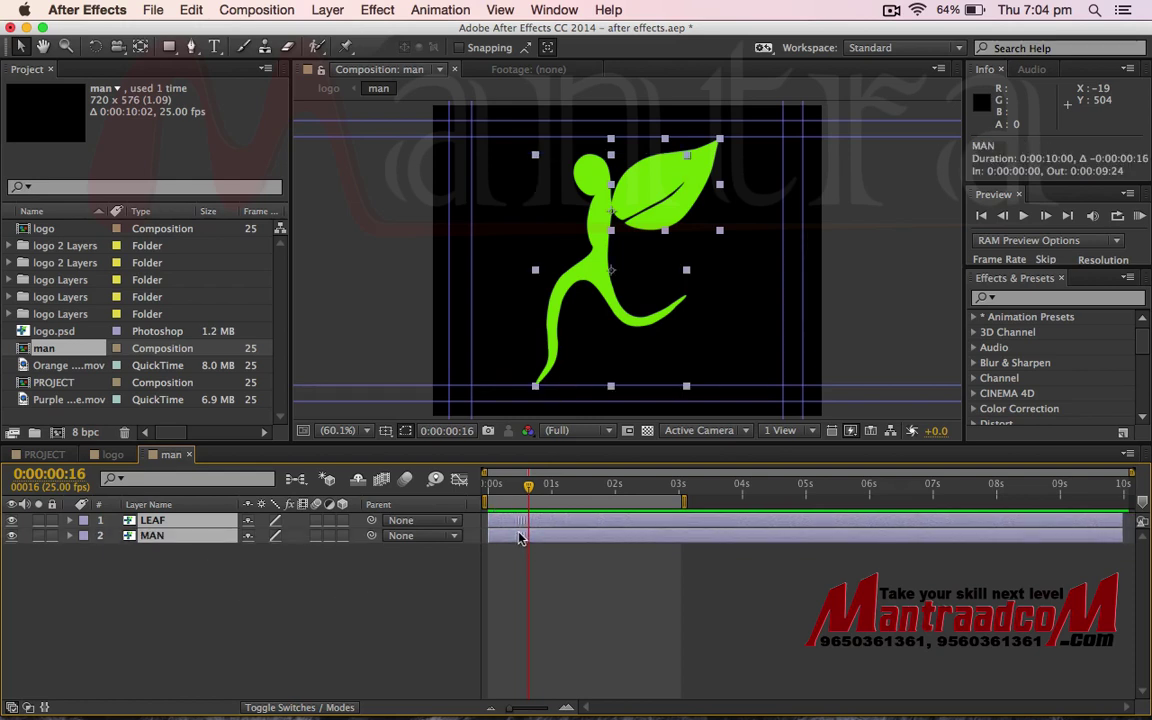
pyautogui.click(110, 454)
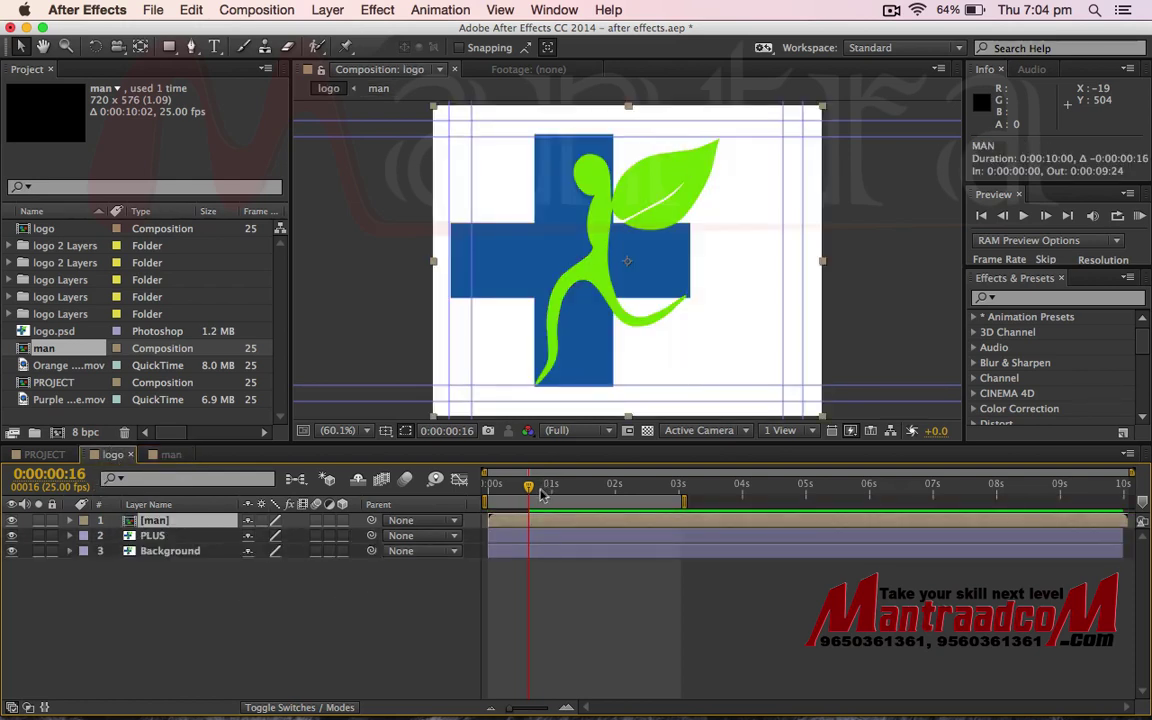
pyautogui.moveTo(505, 528)
pyautogui.mouseDown()
pyautogui.moveTo(545, 525)
pyautogui.moveTo(525, 497)
pyautogui.moveTo(550, 527)
pyautogui.mouseUp()
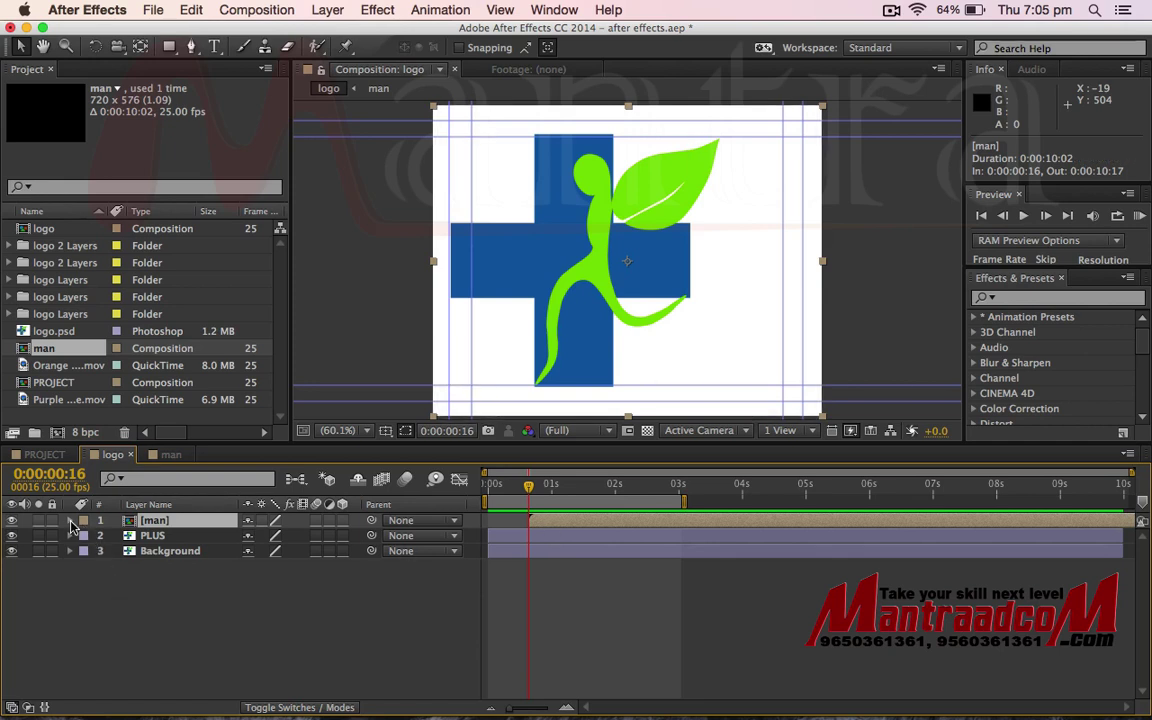
# Step: Add Position, Scale and Opacity keyframes to the man layer and move them to 0:00:01:06
pyautogui.click(70, 520)
pyautogui.click(85, 535)
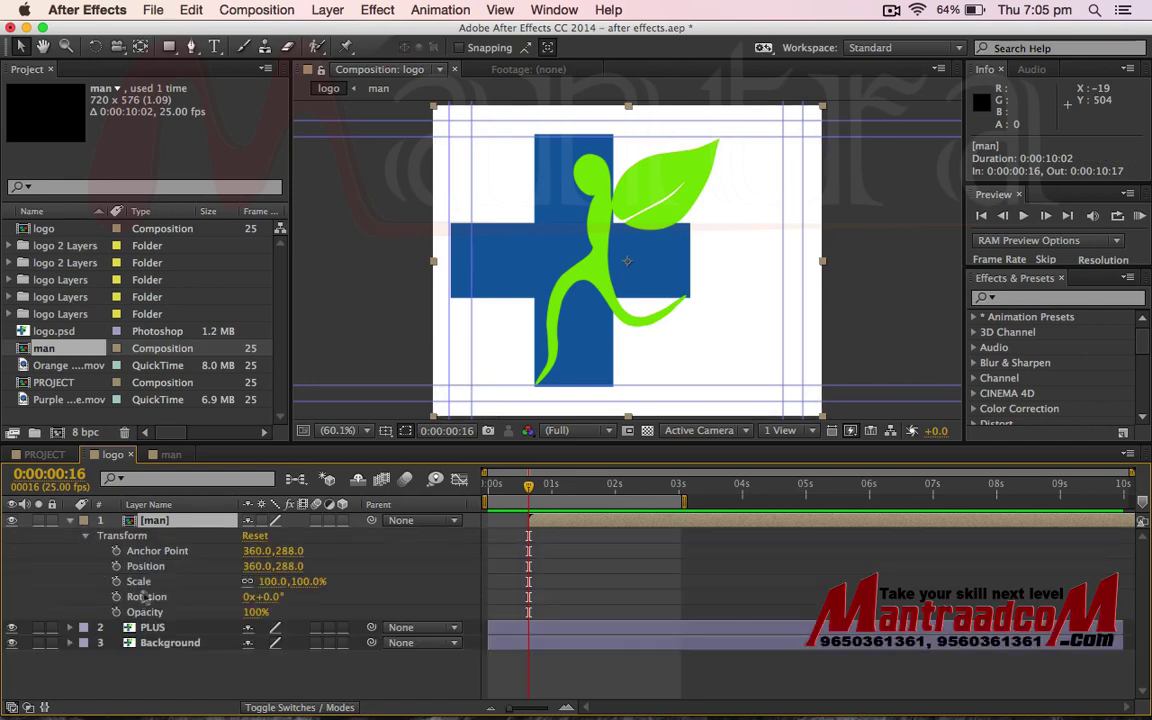
pyautogui.click(116, 581)
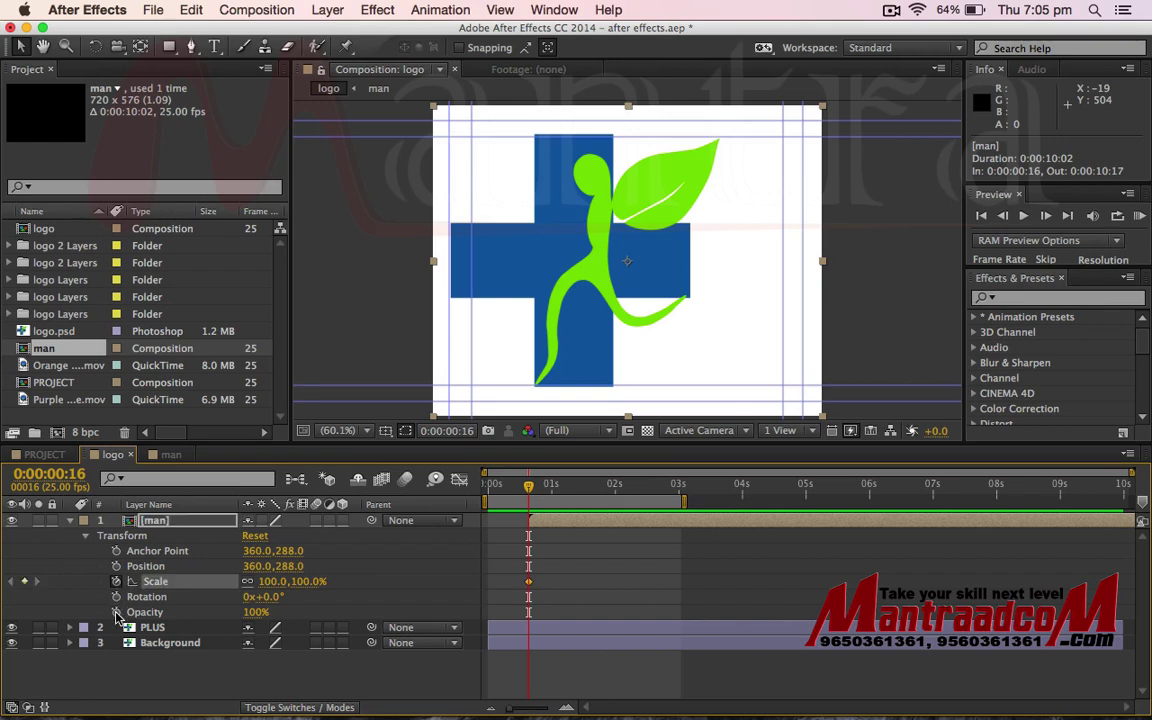
pyautogui.click(116, 612)
pyautogui.click(116, 566)
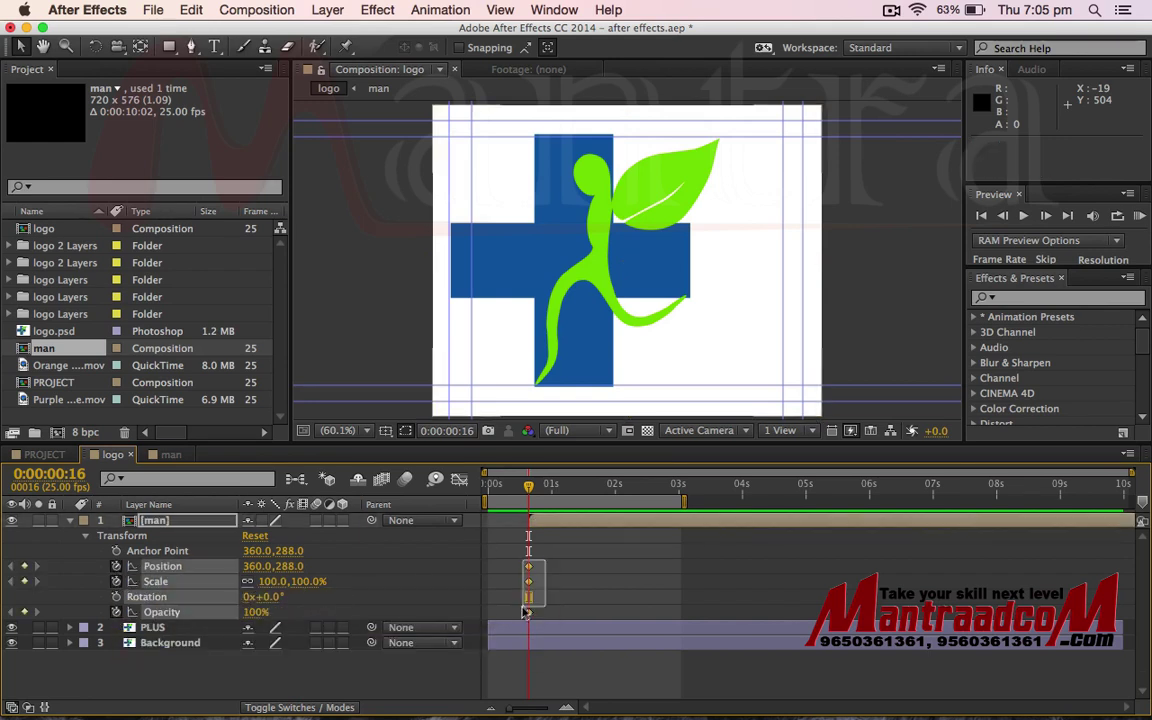
pyautogui.moveTo(547, 530)
pyautogui.mouseDown()
pyautogui.moveTo(515, 620)
pyautogui.moveTo(569, 613)
pyautogui.mouseUp()
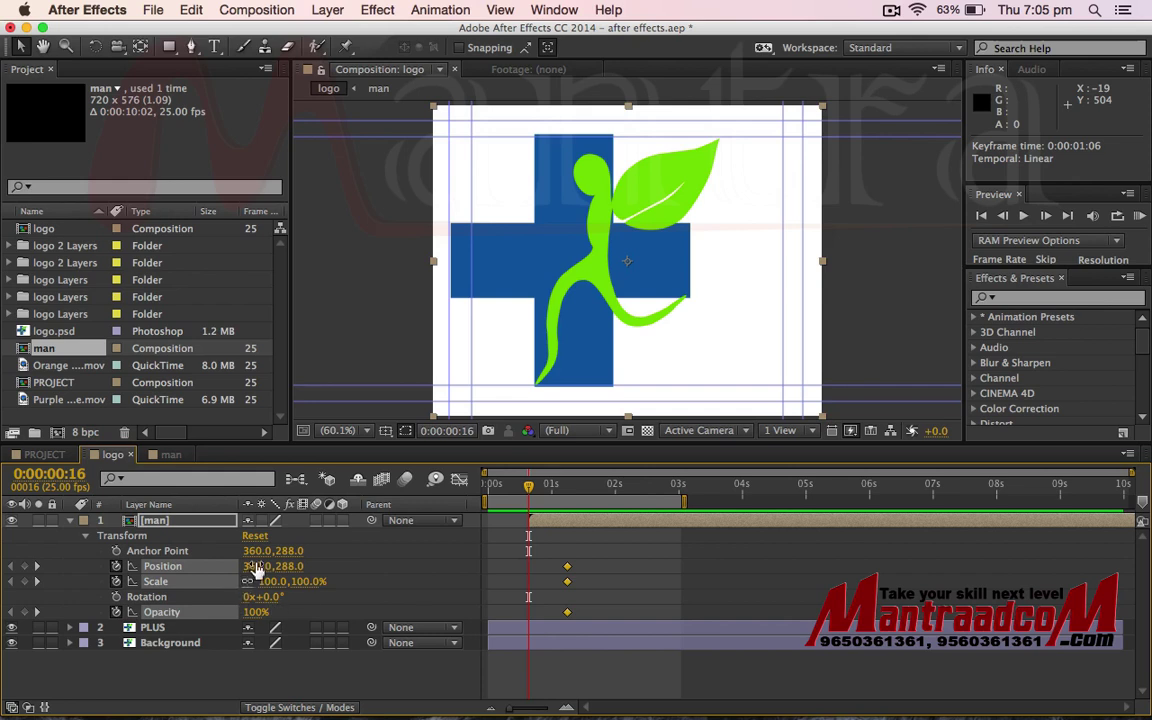
# Step: Set man's starting Position to 543, Scale 392% and Opacity 0%, ending the fade at 0:00:00:24
pyautogui.moveTo(251, 566)
pyautogui.mouseDown()
pyautogui.moveTo(302, 594)
pyautogui.moveTo(493, 627)
pyautogui.mouseUp()
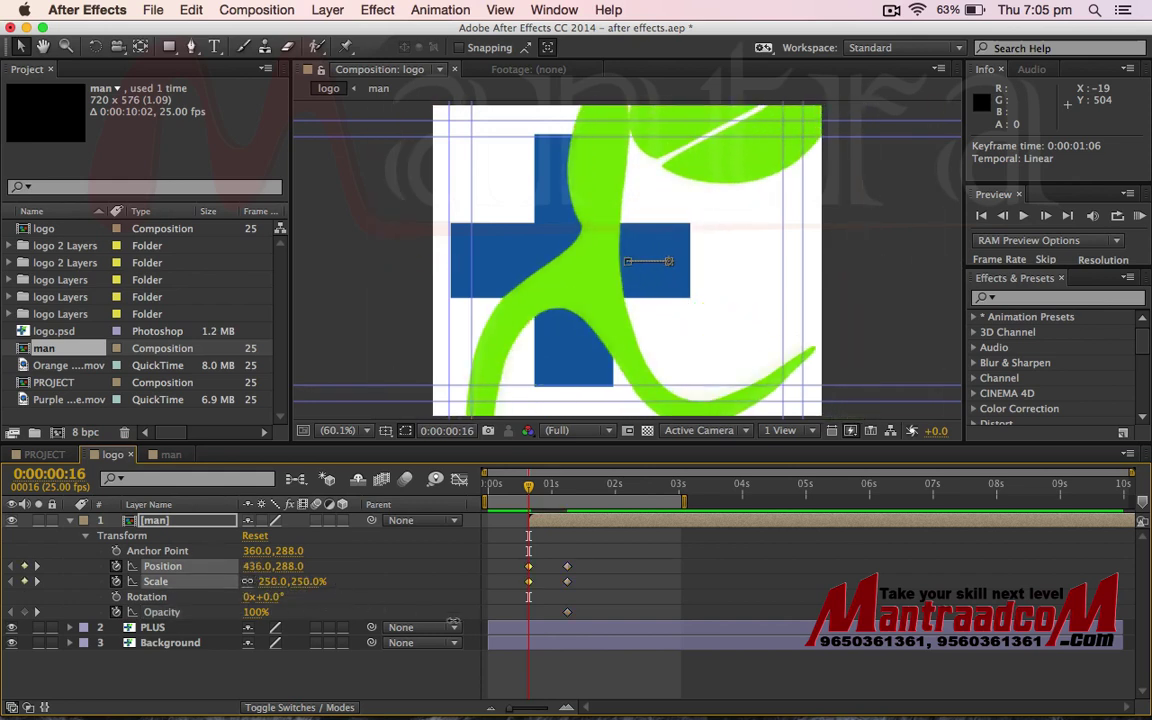
pyautogui.moveTo(251, 567)
pyautogui.mouseDown()
pyautogui.moveTo(281, 591)
pyautogui.moveTo(263, 617)
pyautogui.mouseUp()
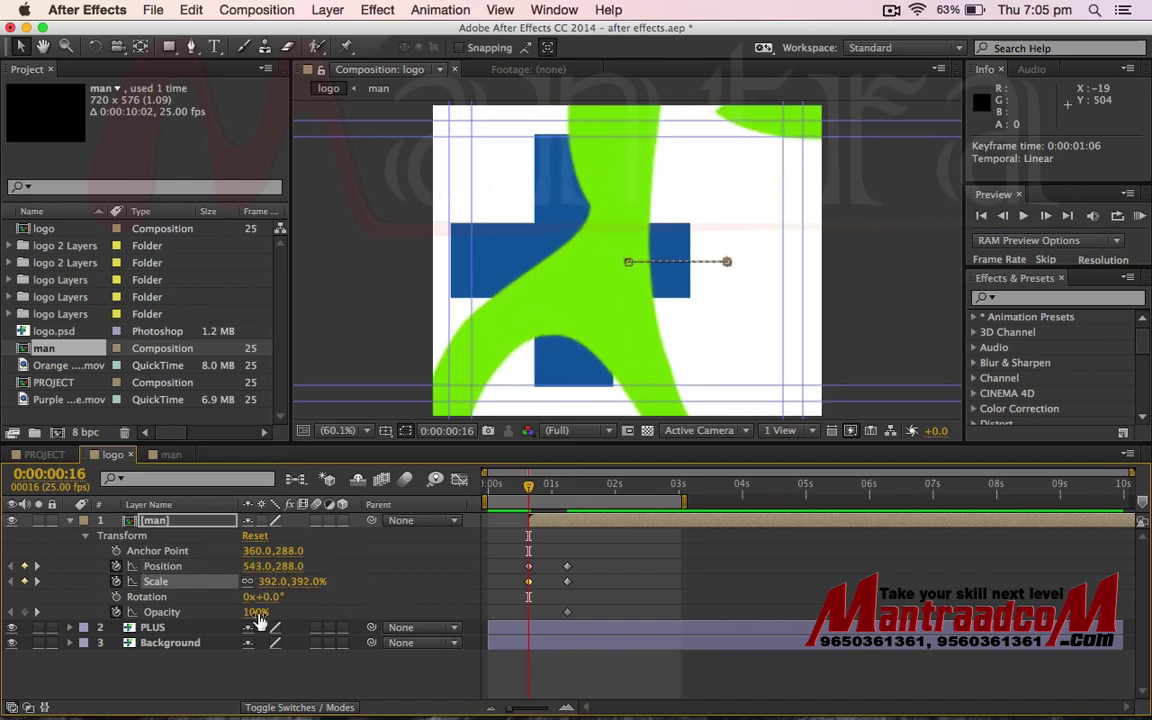
pyautogui.moveTo(258, 620); pyautogui.dragTo(160, 613)
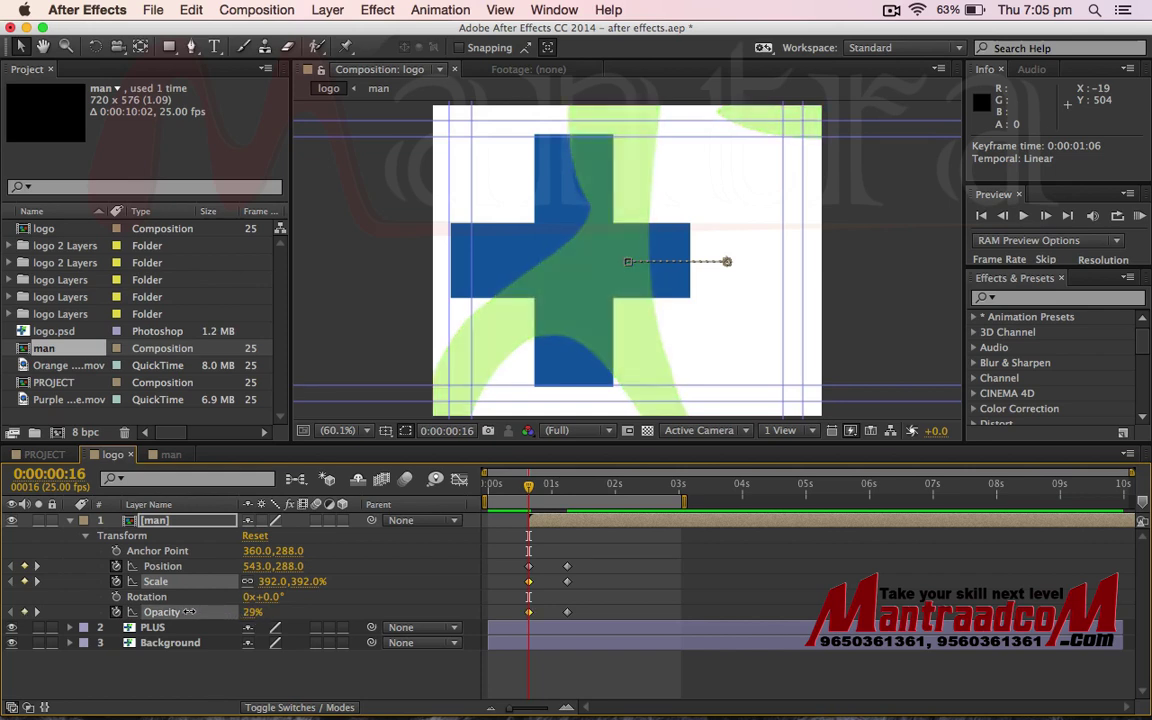
pyautogui.press('F2')
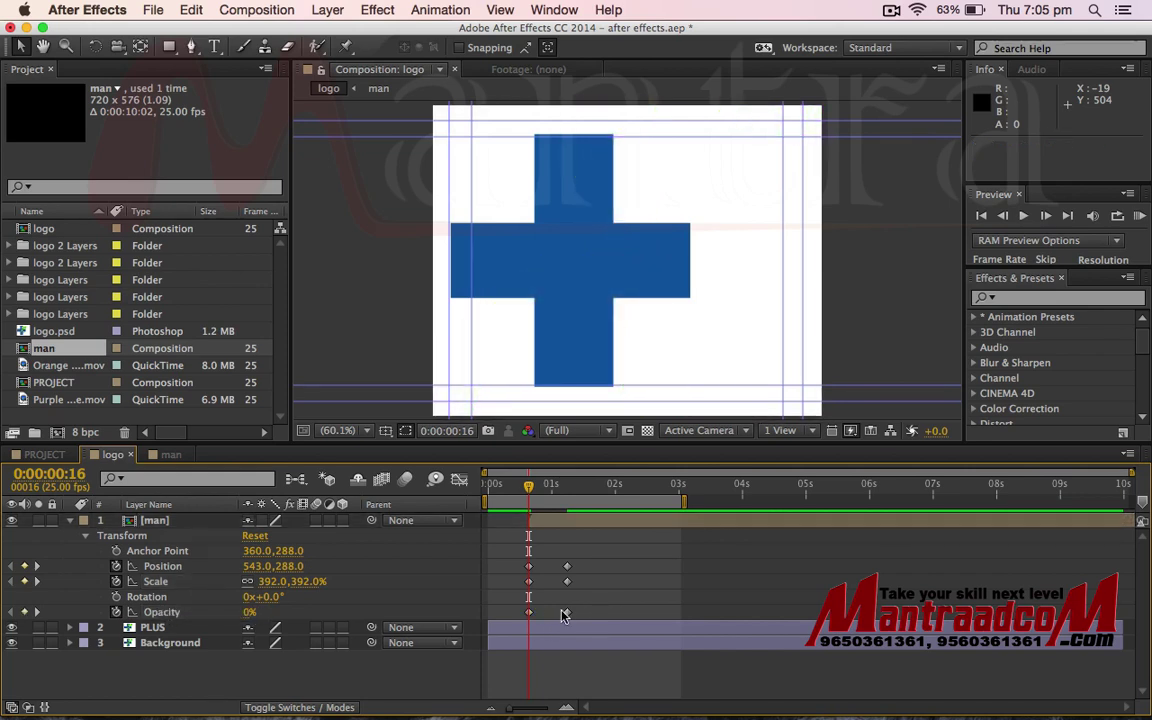
pyautogui.click(566, 612)
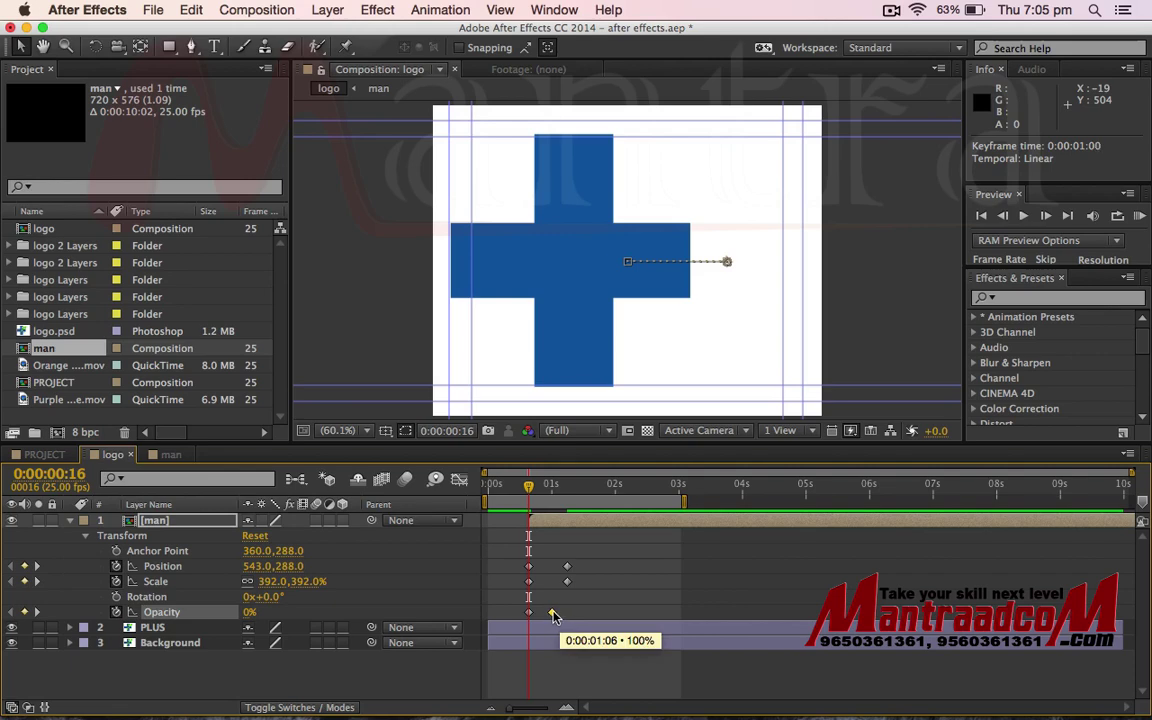
pyautogui.moveTo(557, 612); pyautogui.dragTo(549, 612)
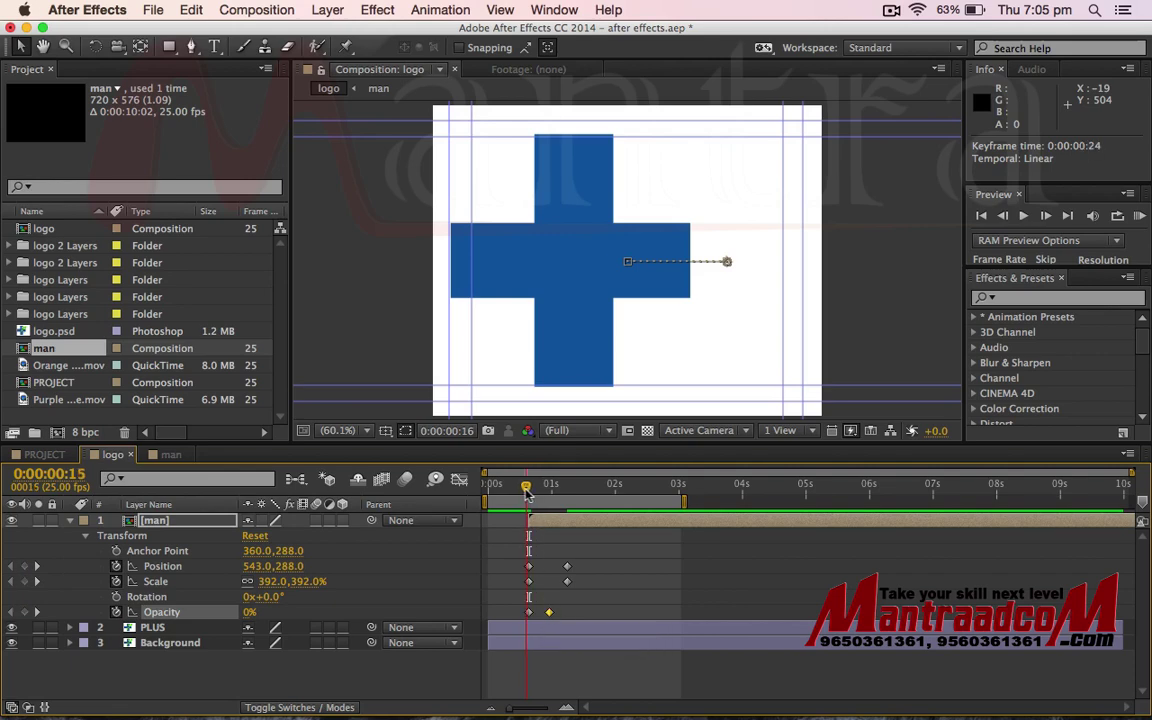
pyautogui.moveTo(527, 492); pyautogui.dragTo(553, 499)
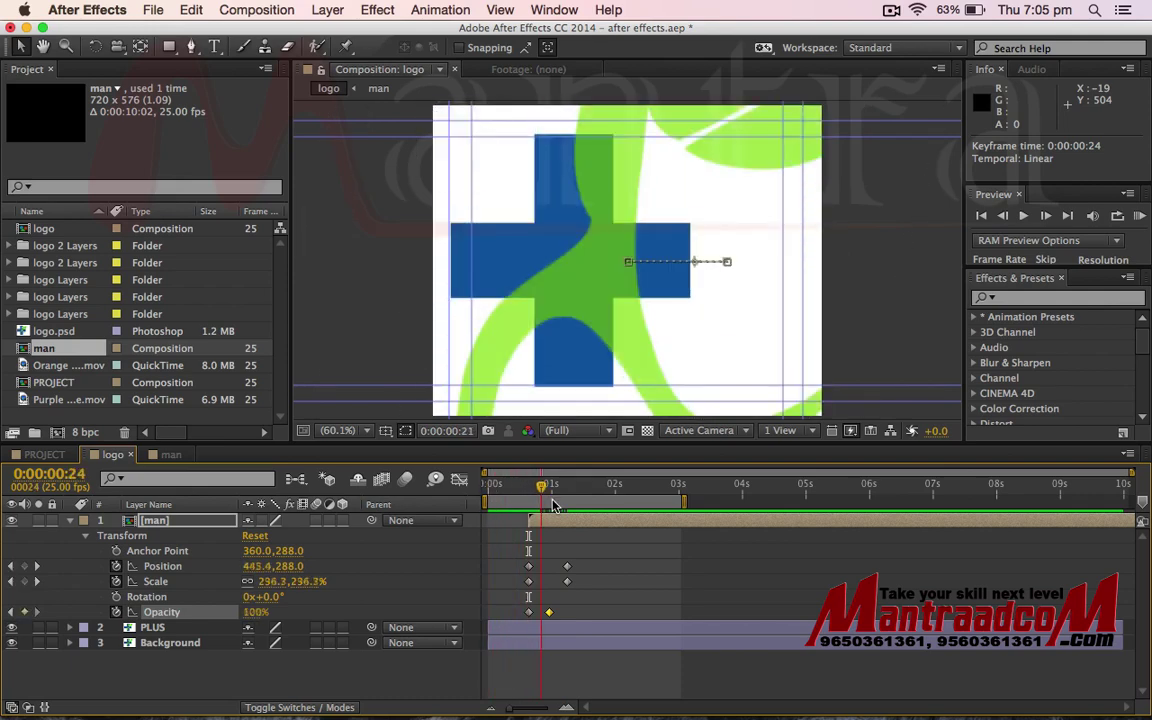
# Step: Preview the logo animation from the start
pyautogui.moveTo(553, 505); pyautogui.dragTo(490, 487)
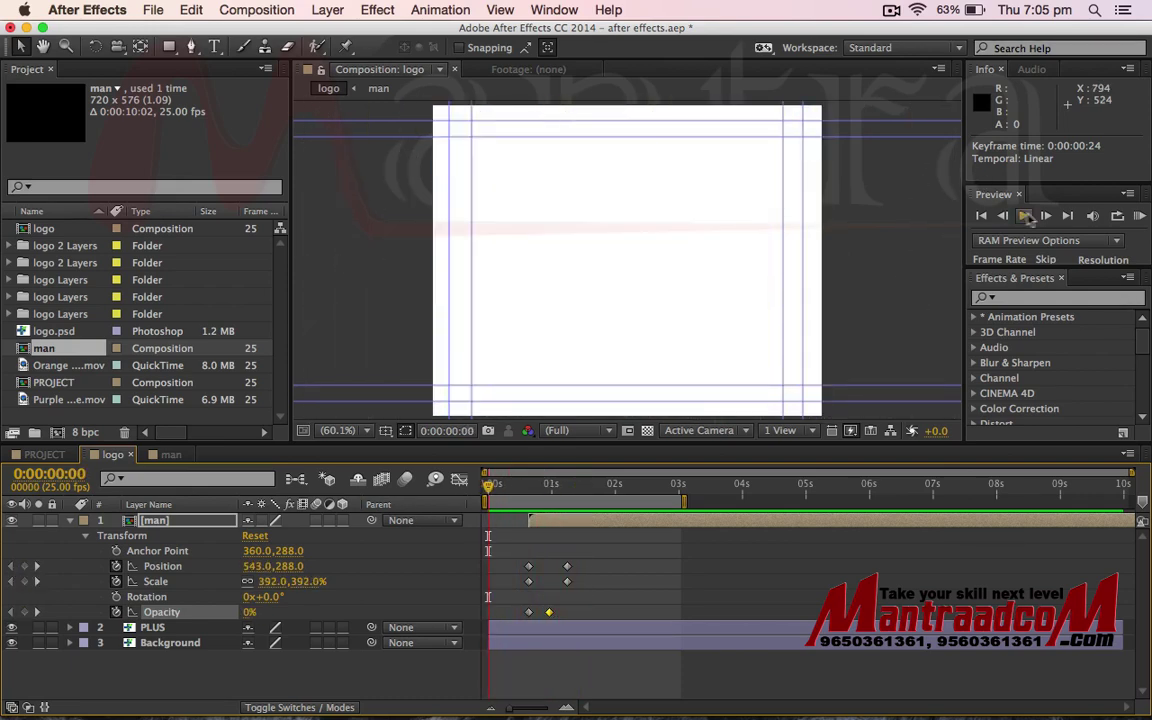
pyautogui.click(1026, 218)
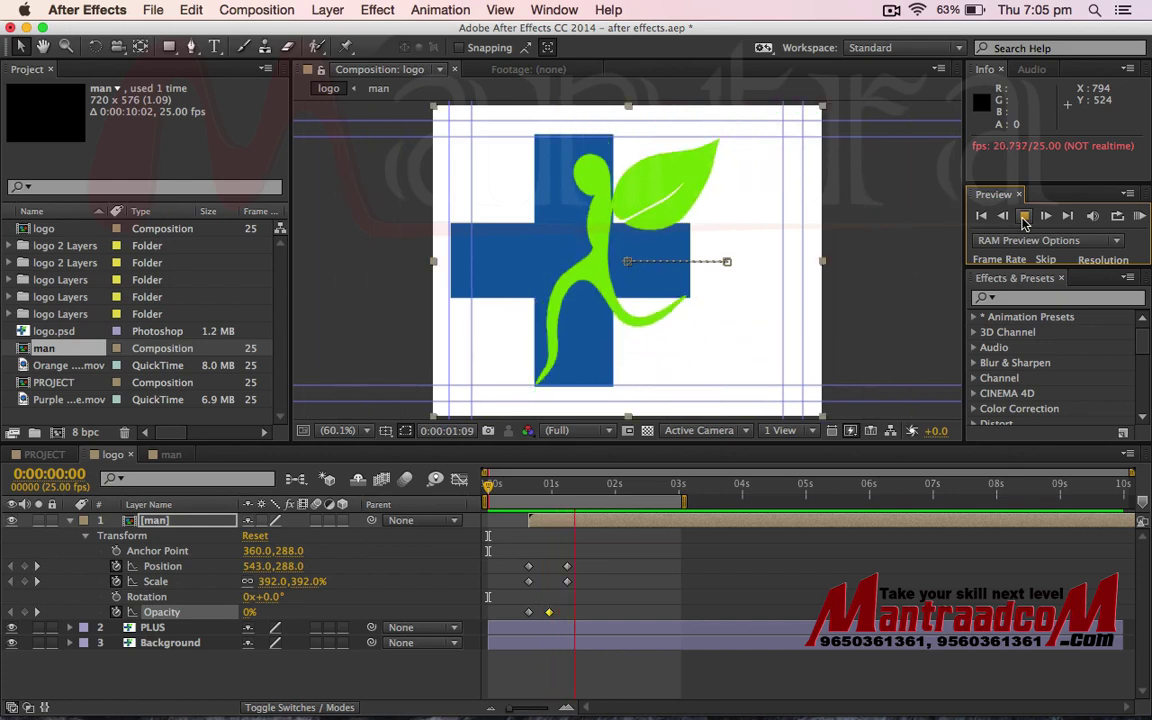
pyautogui.click(1024, 222)
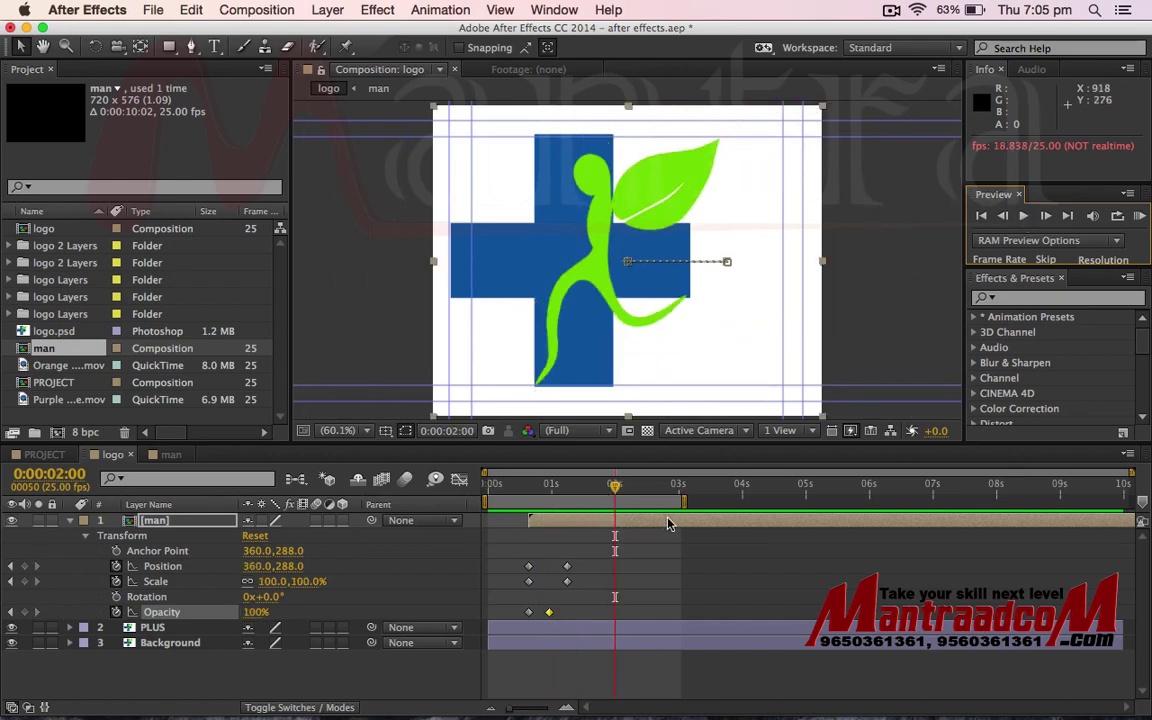
# Step: End the work area at about 0:00:02:22, replay the shortened preview, and deselect the Opacity keyframe
pyautogui.moveTo(684, 502)
pyautogui.mouseDown()
pyautogui.moveTo(643, 505)
pyautogui.moveTo(677, 504)
pyautogui.mouseUp()
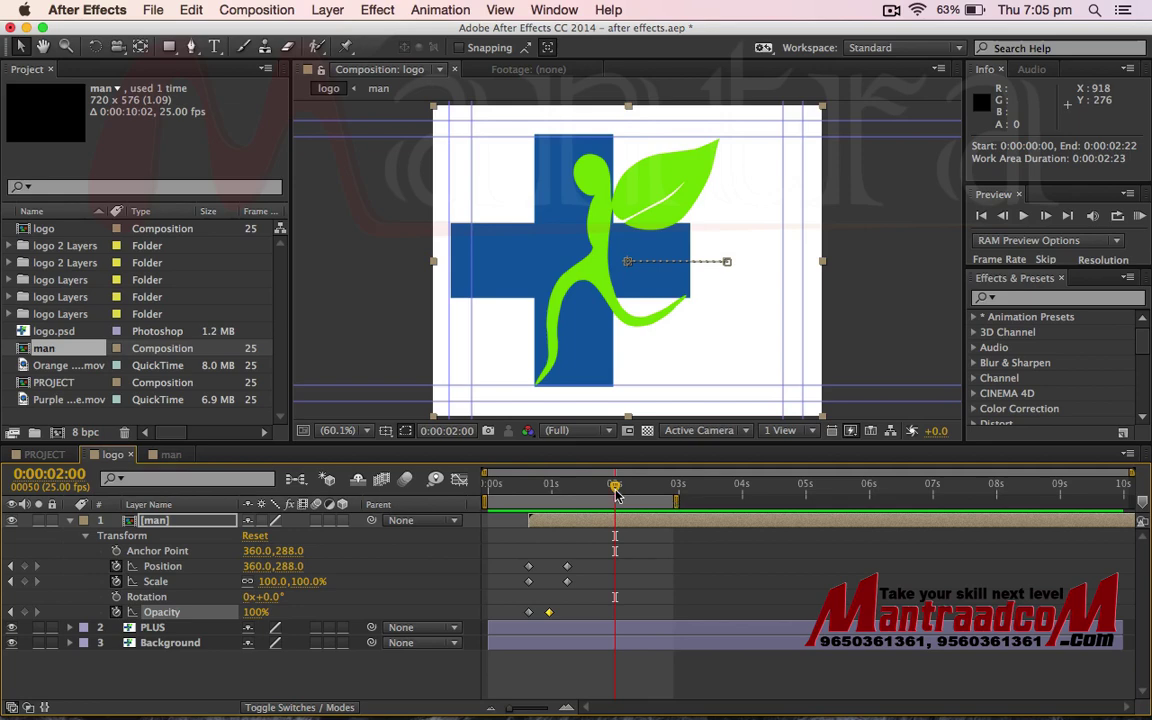
pyautogui.moveTo(535, 485); pyautogui.dragTo(488, 485)
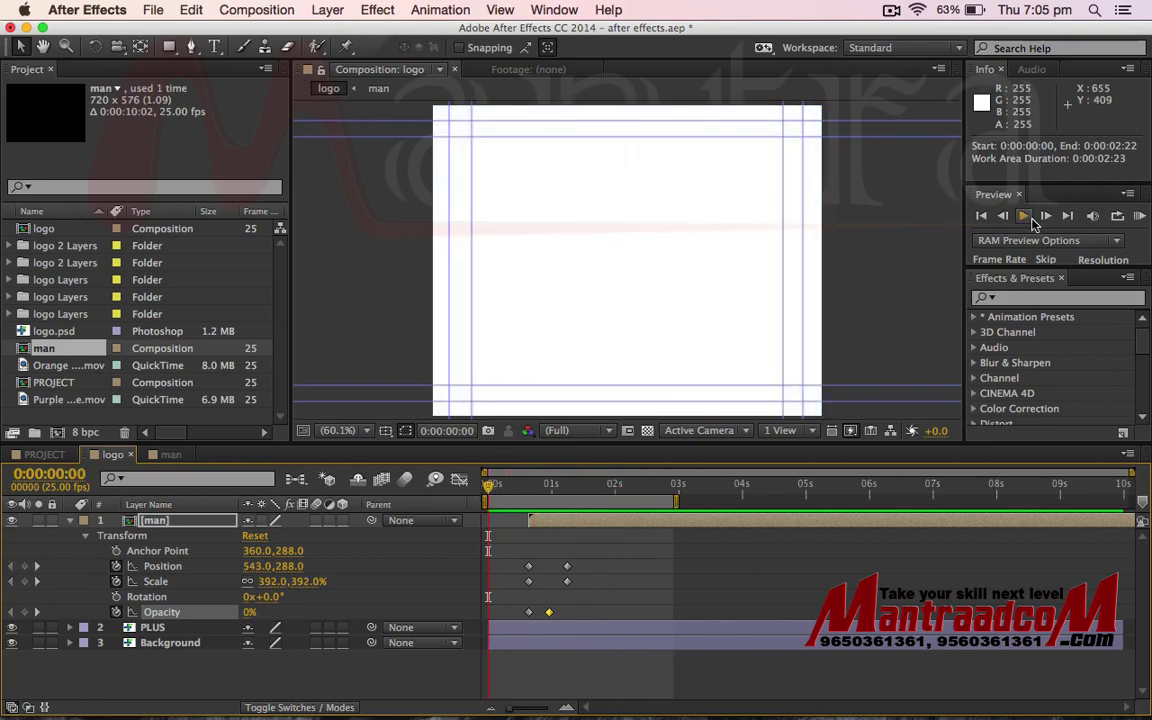
pyautogui.click(1024, 217)
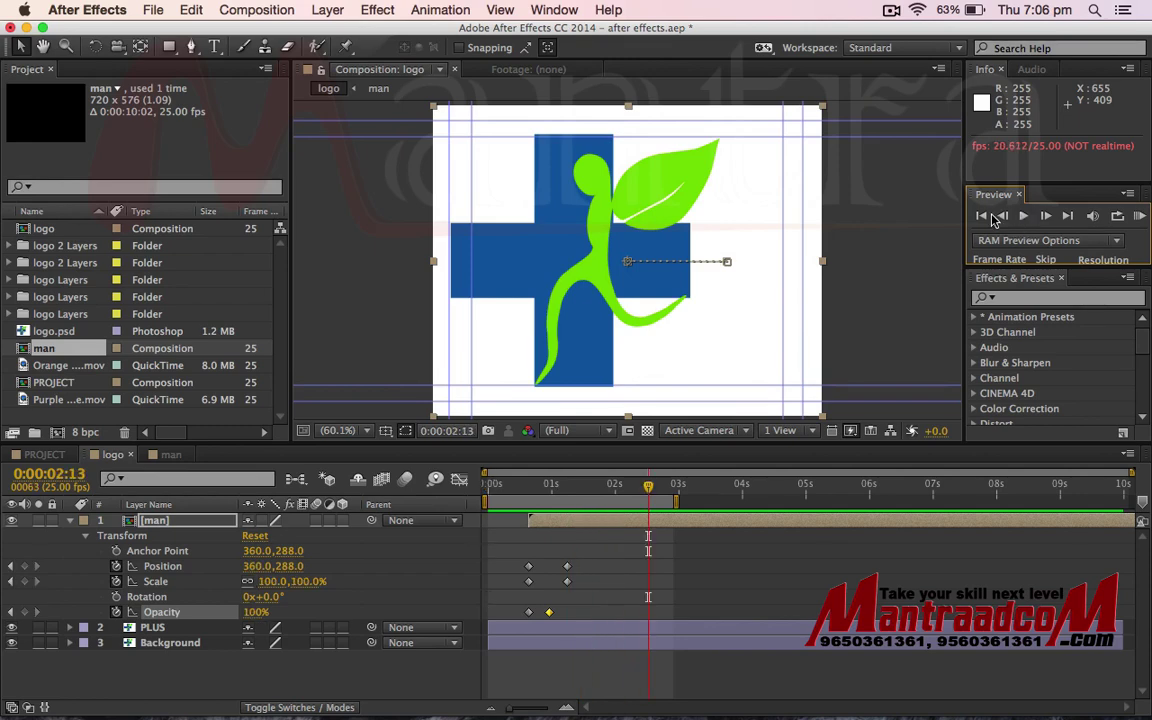
pyautogui.click(1045, 225)
pyautogui.click(1031, 221)
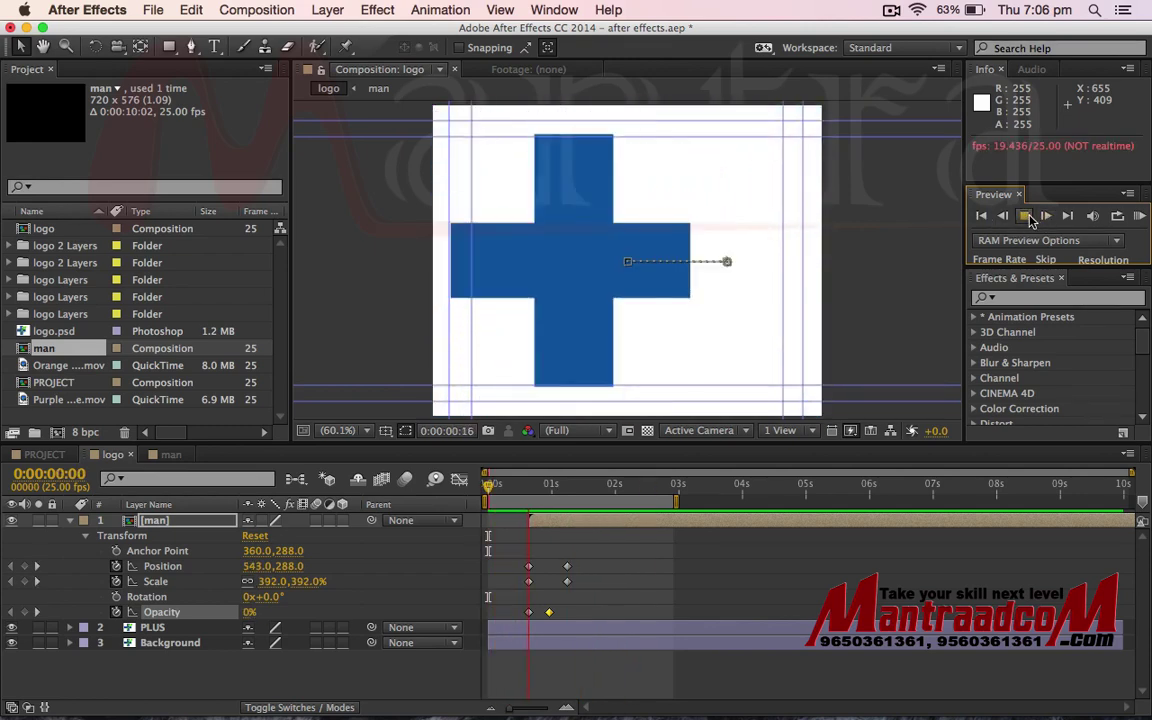
pyautogui.click(1000, 224)
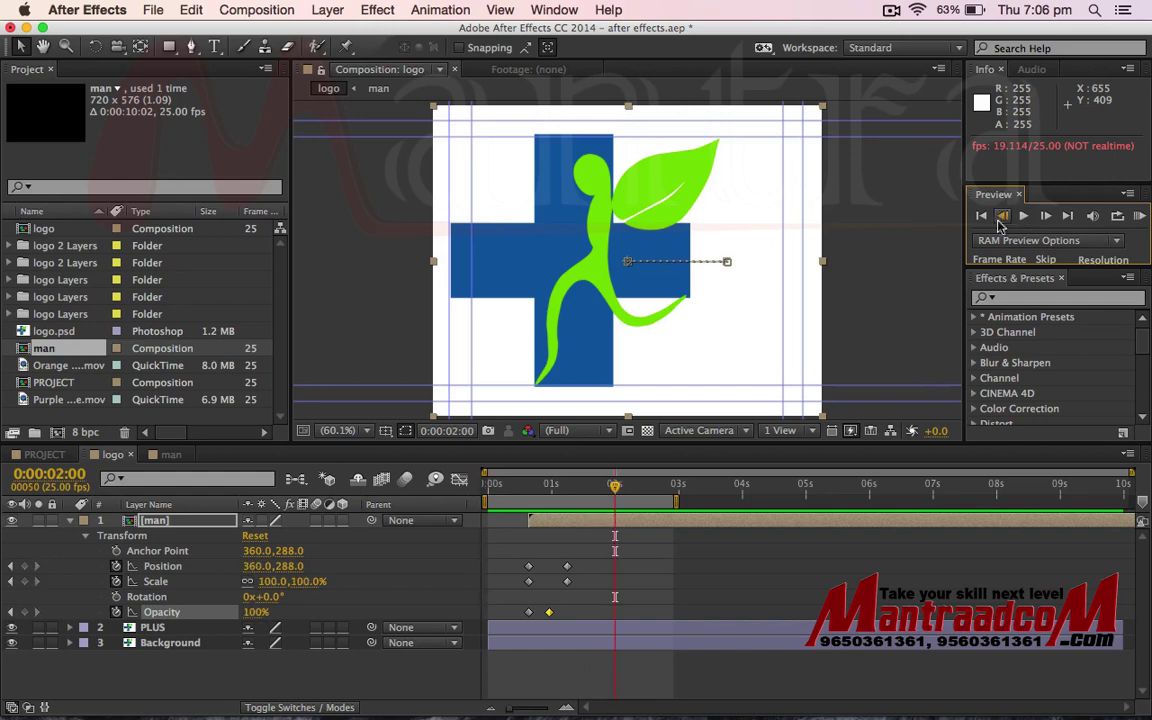
pyautogui.click(982, 217)
pyautogui.click(1023, 218)
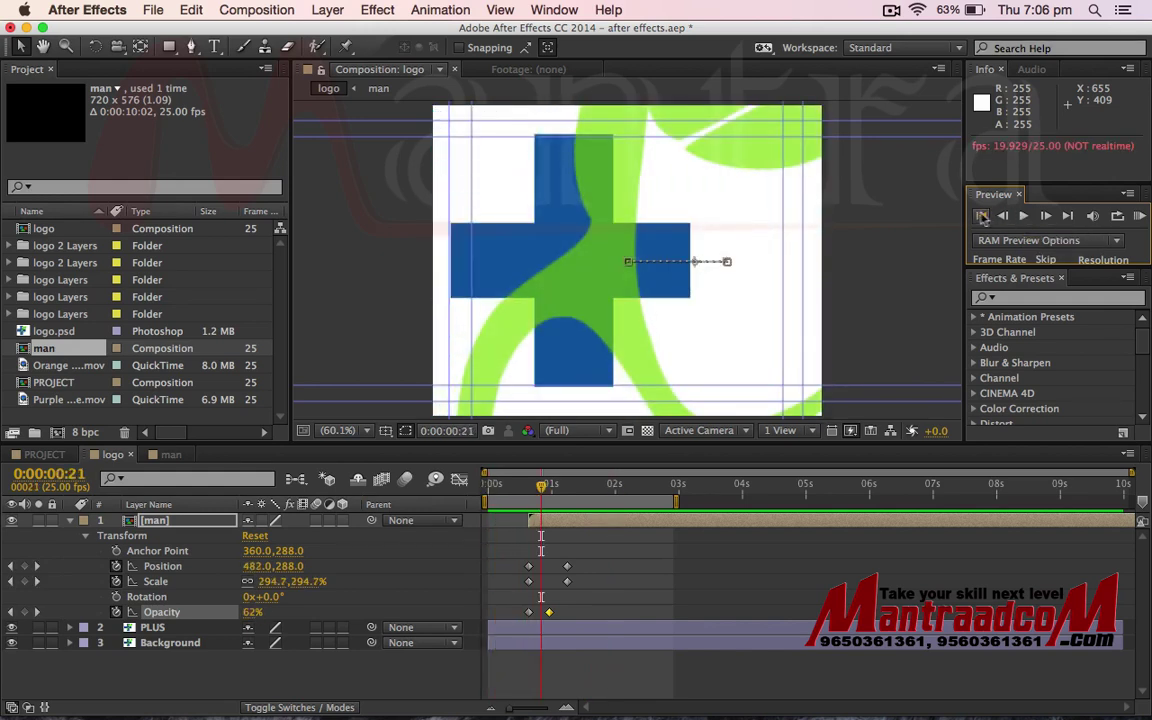
pyautogui.click(982, 217)
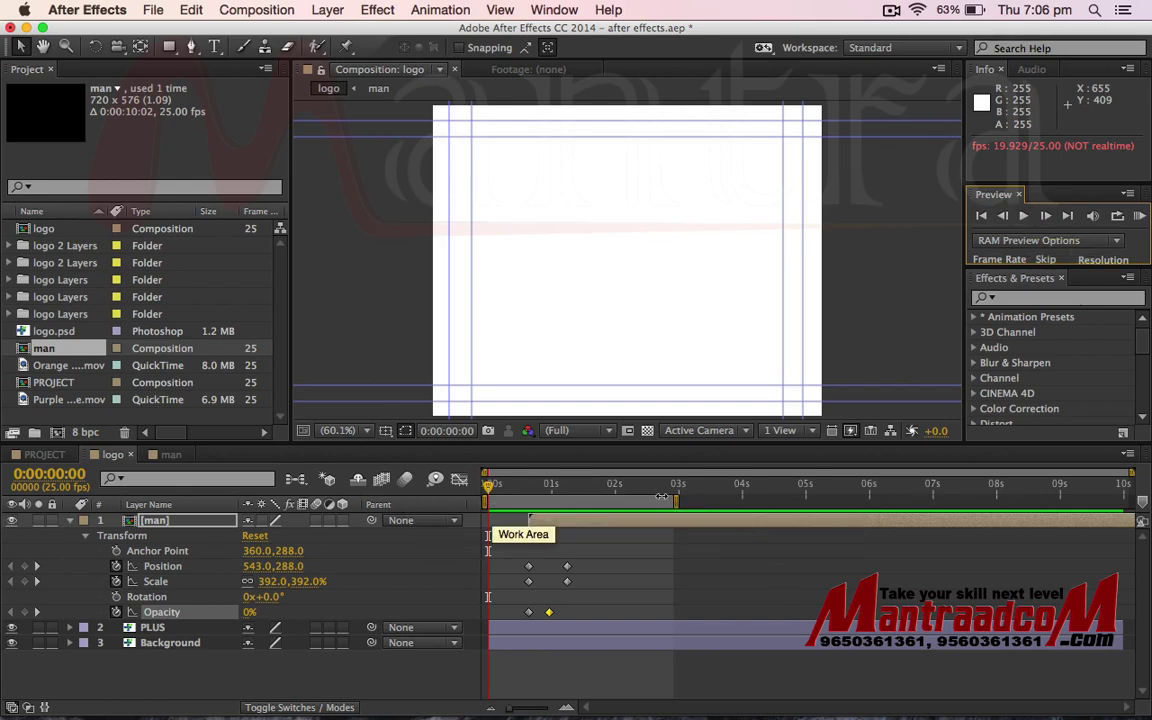
pyautogui.click(1024, 217)
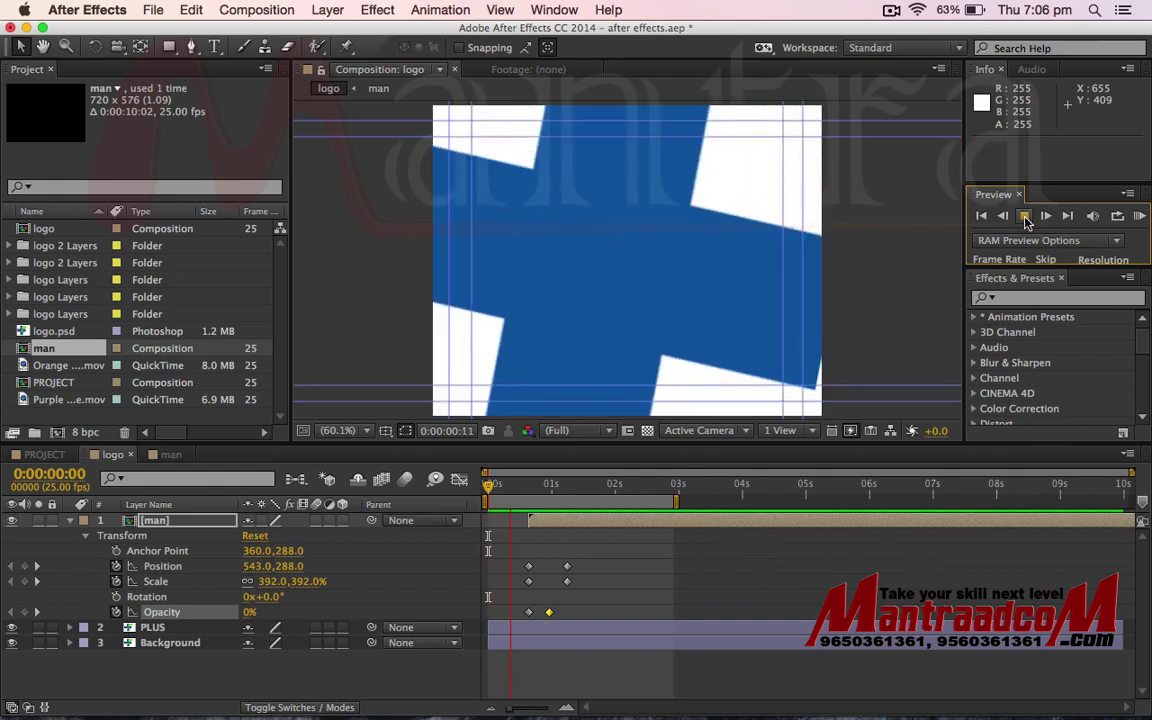
pyautogui.click(1024, 217)
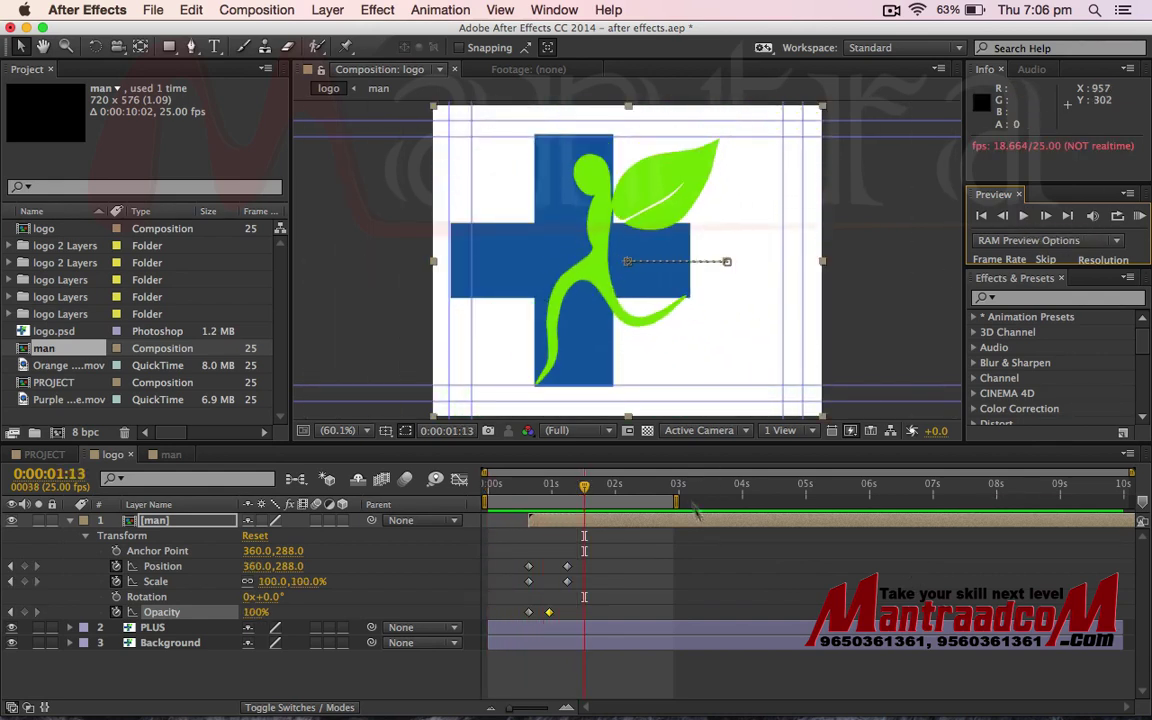
pyautogui.click(665, 524)
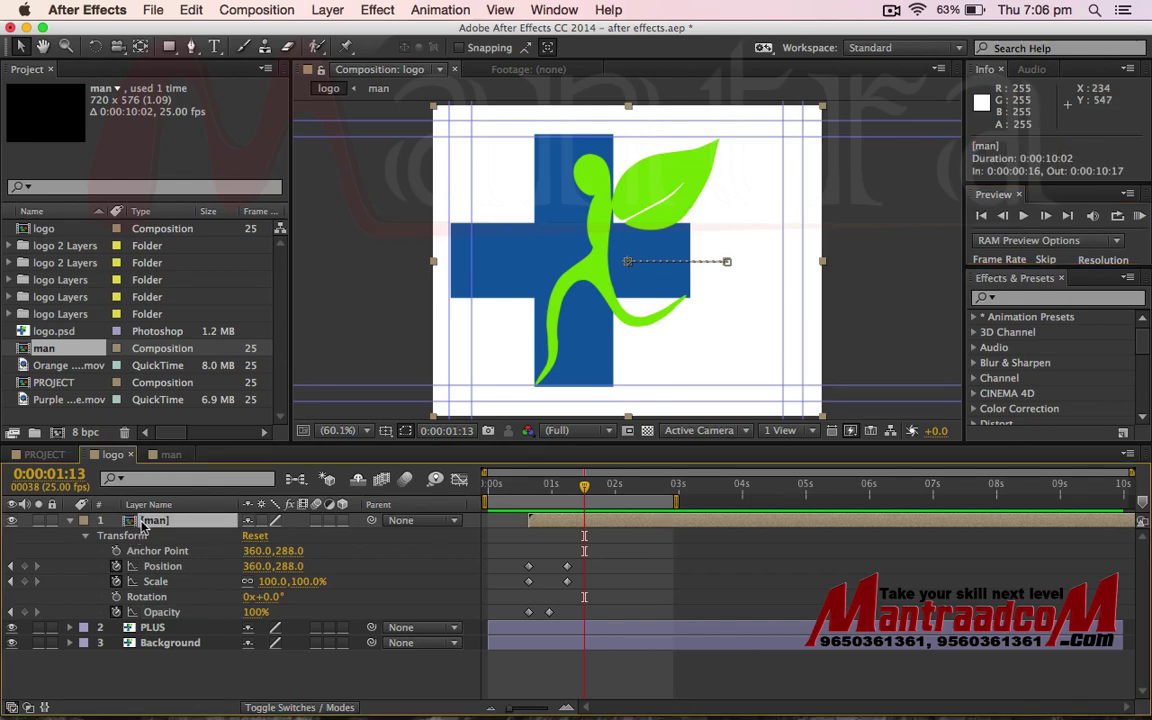
# Step: In the man comp at time zero, select LEAF and add a Rotation keyframe
pyautogui.click(168, 455)
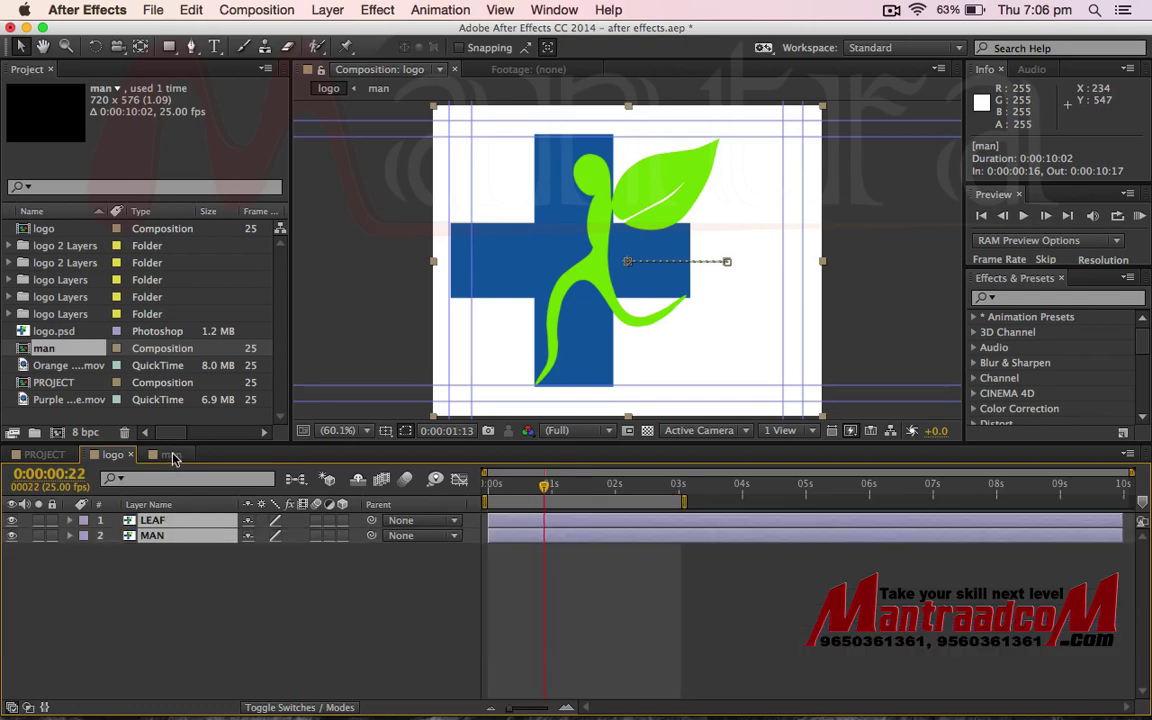
pyautogui.press('Home')
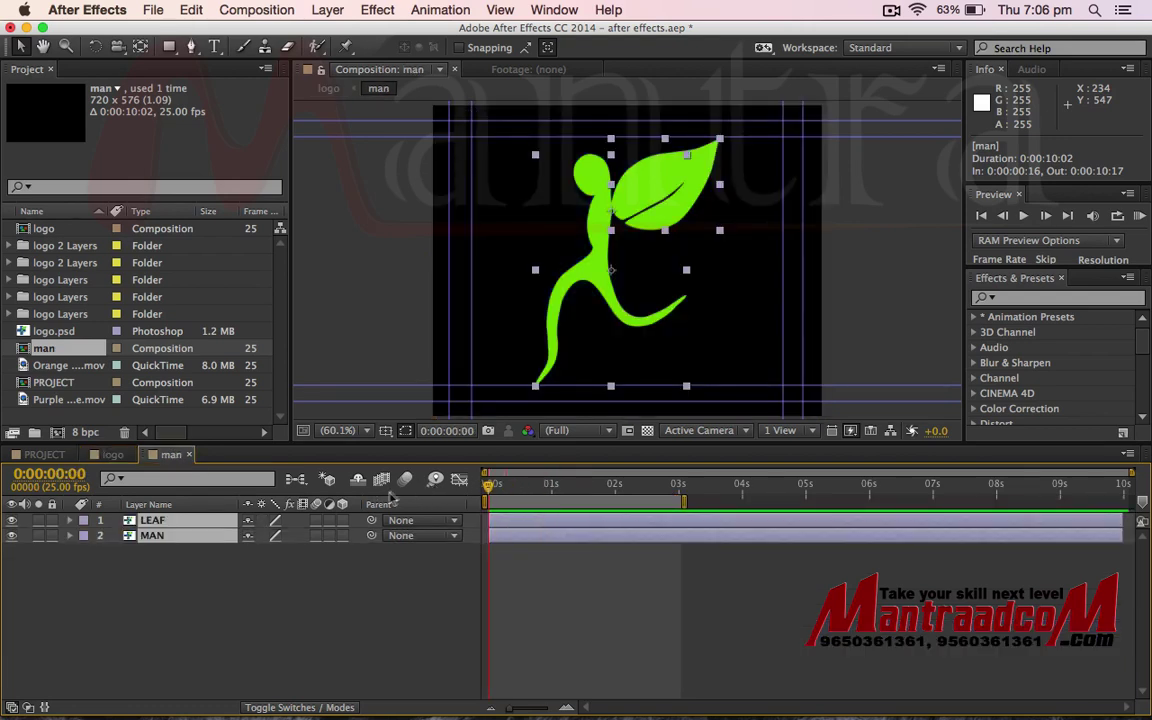
pyautogui.click(196, 548)
pyautogui.click(152, 520)
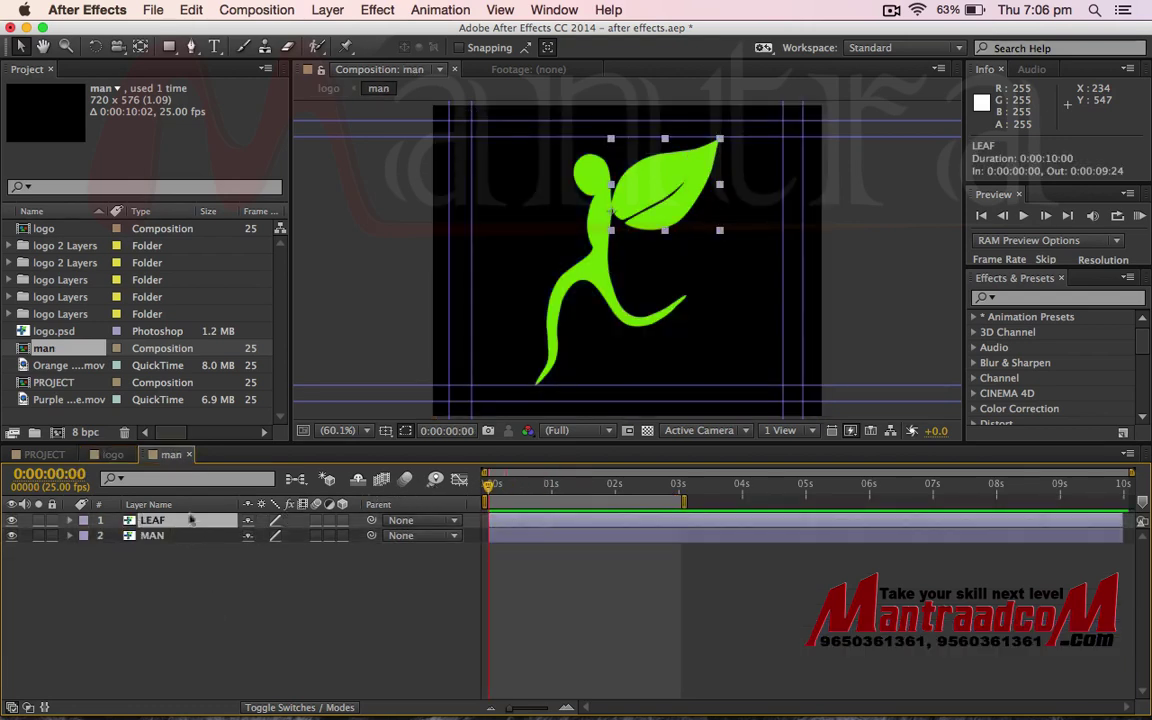
pyautogui.click(69, 520)
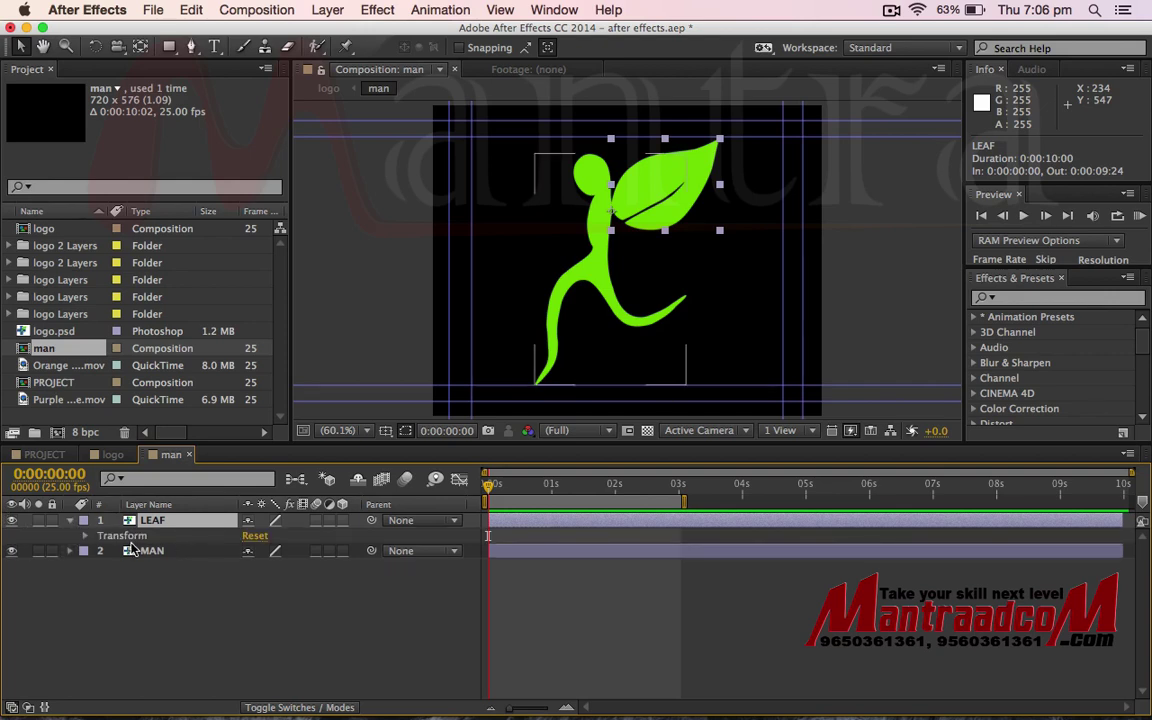
pyautogui.click(85, 537)
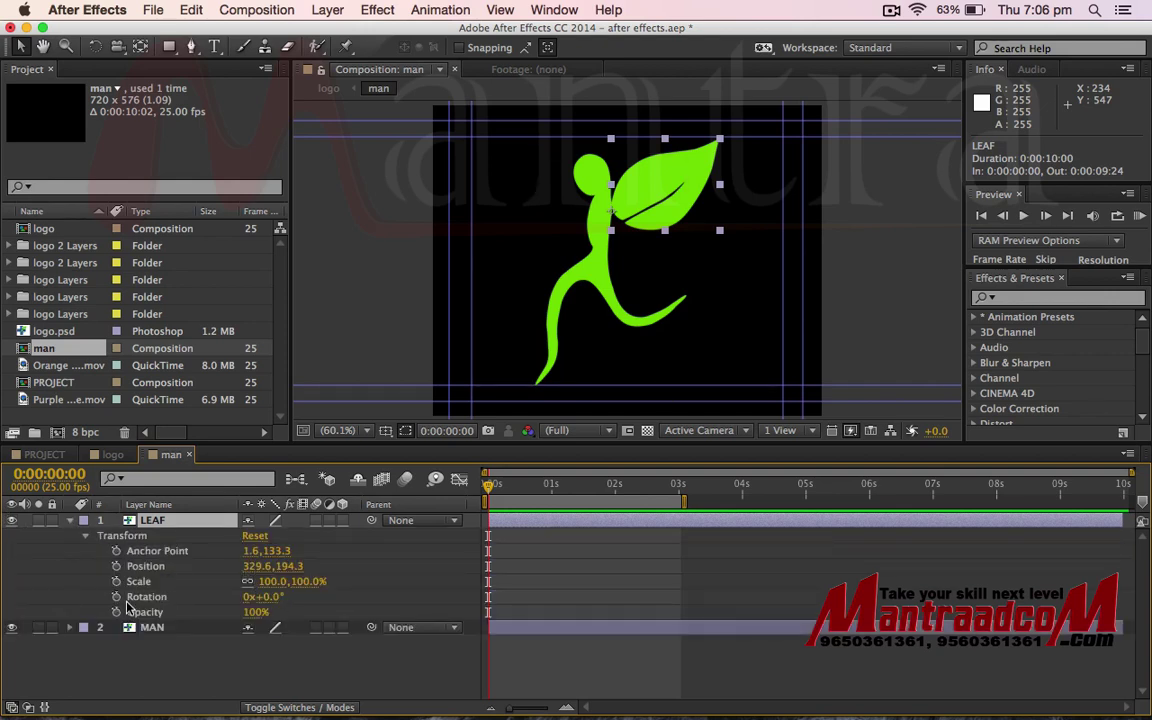
pyautogui.click(116, 597)
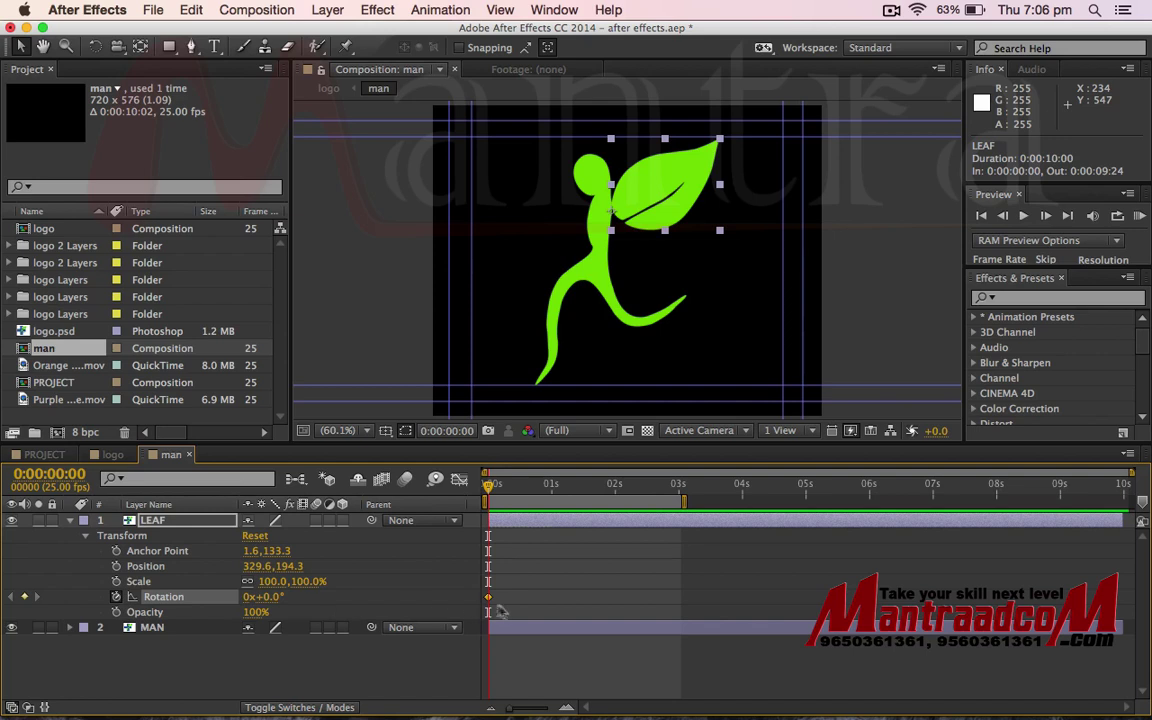
# Step: Set LEAF's Rotation to 85° at frame 0, returning to 0° at 0:00:00:10
pyautogui.moveTo(488, 599); pyautogui.dragTo(537, 602)
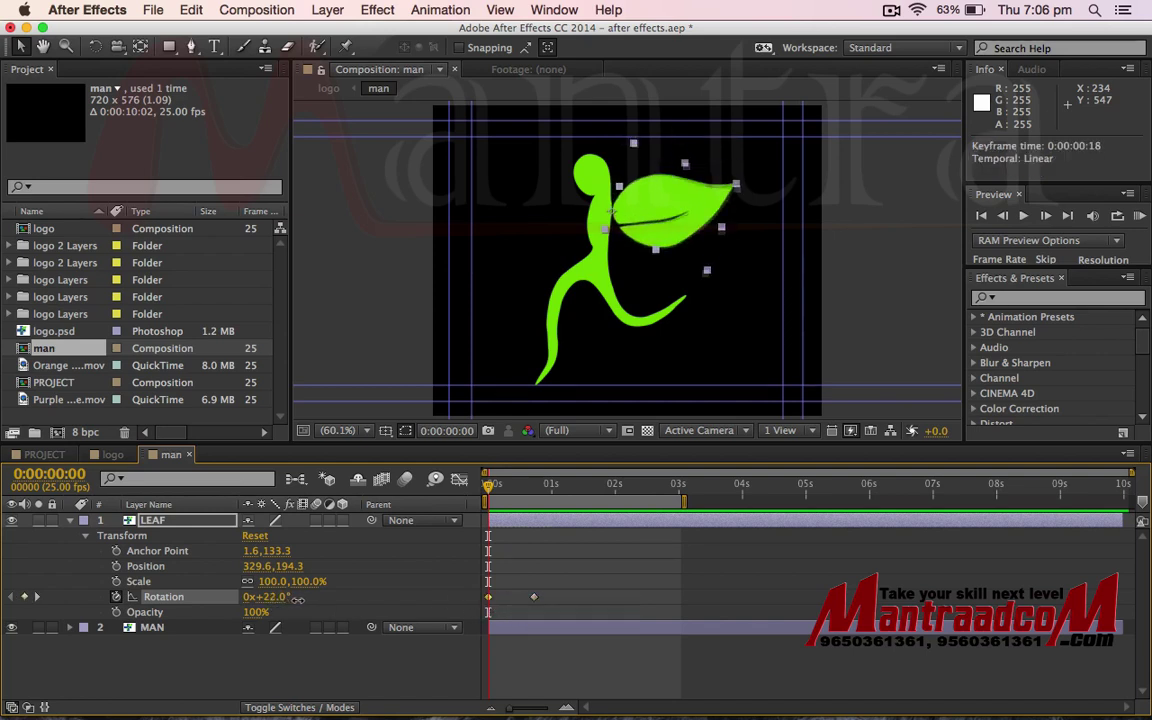
pyautogui.moveTo(263, 597); pyautogui.dragTo(359, 607)
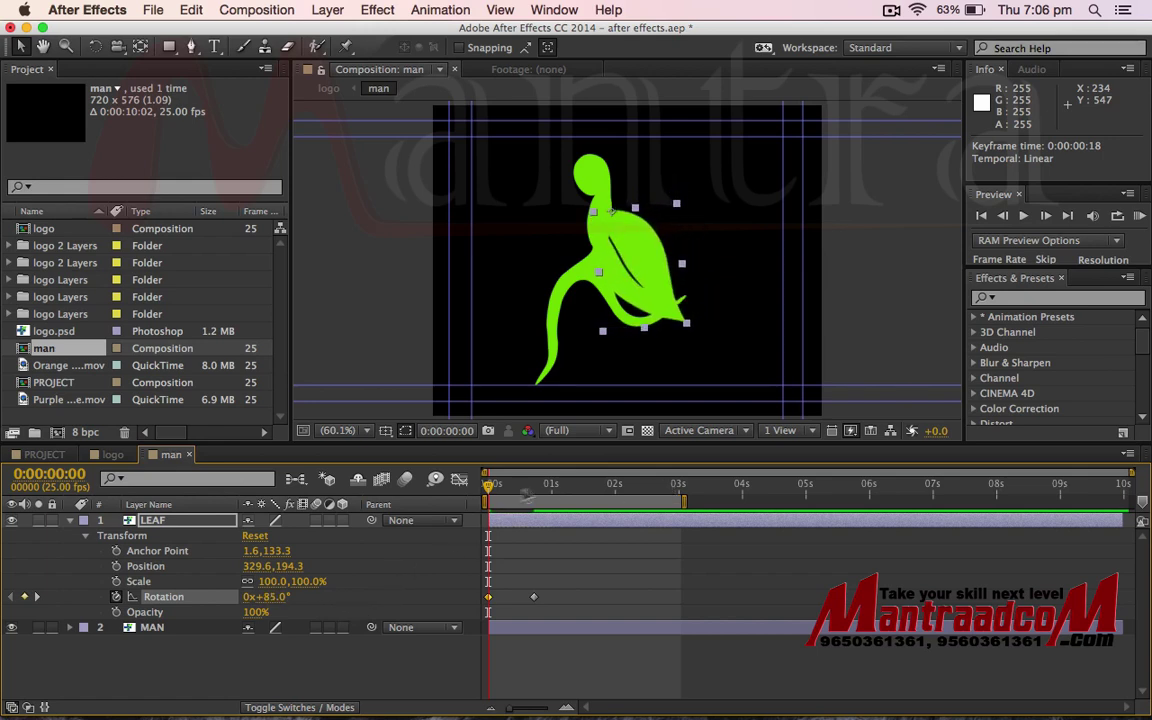
pyautogui.moveTo(492, 487); pyautogui.dragTo(546, 493)
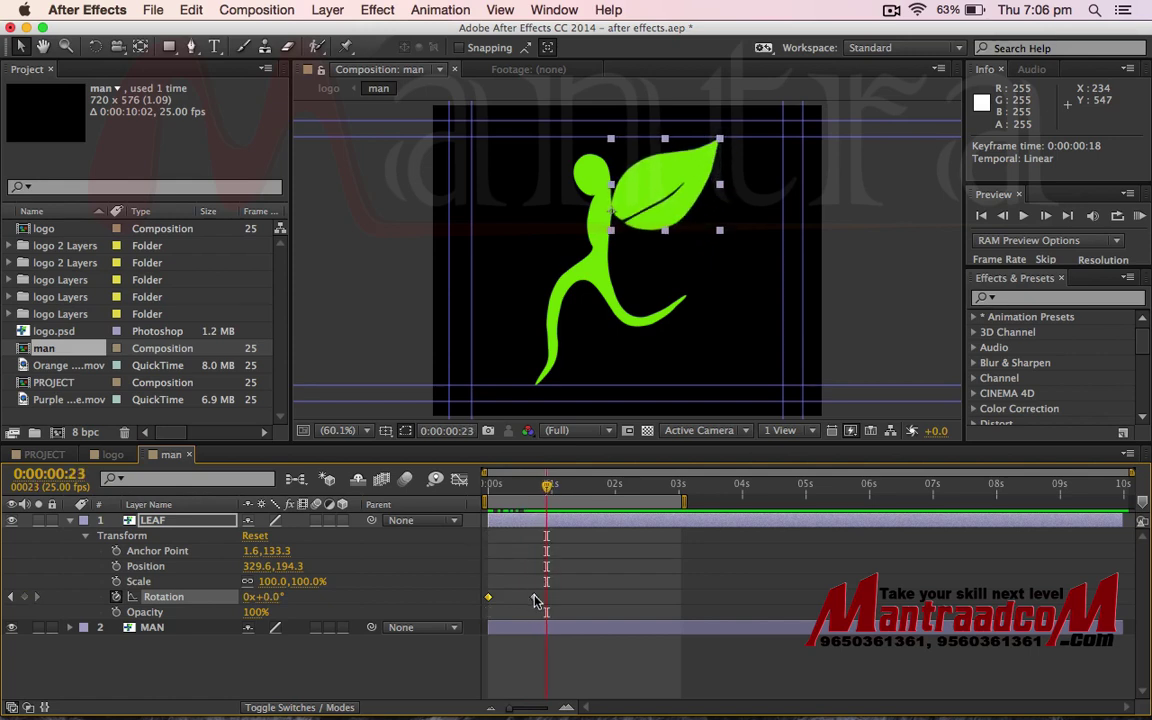
pyautogui.moveTo(508, 600); pyautogui.dragTo(513, 599)
pyautogui.moveTo(506, 503); pyautogui.dragTo(484, 617)
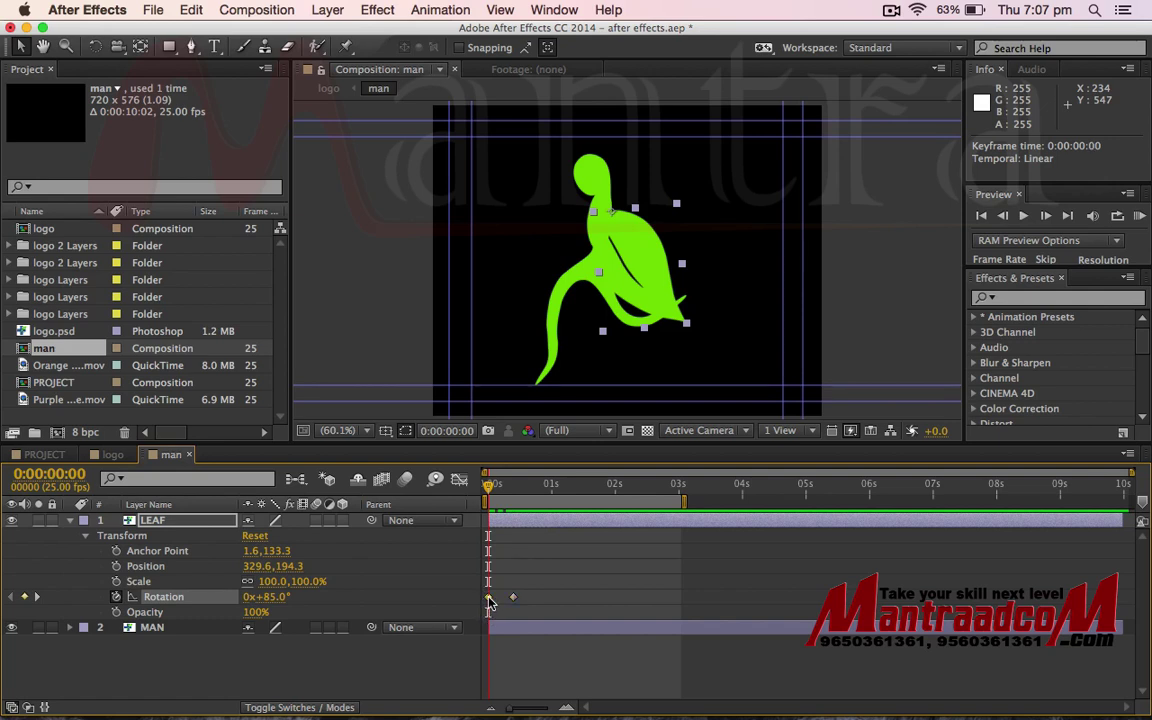
# Step: Copy the 85° Rotation keyframe and paste it later to start the next flap
pyautogui.press('super+c')
pyautogui.moveTo(489, 486); pyautogui.dragTo(531, 505)
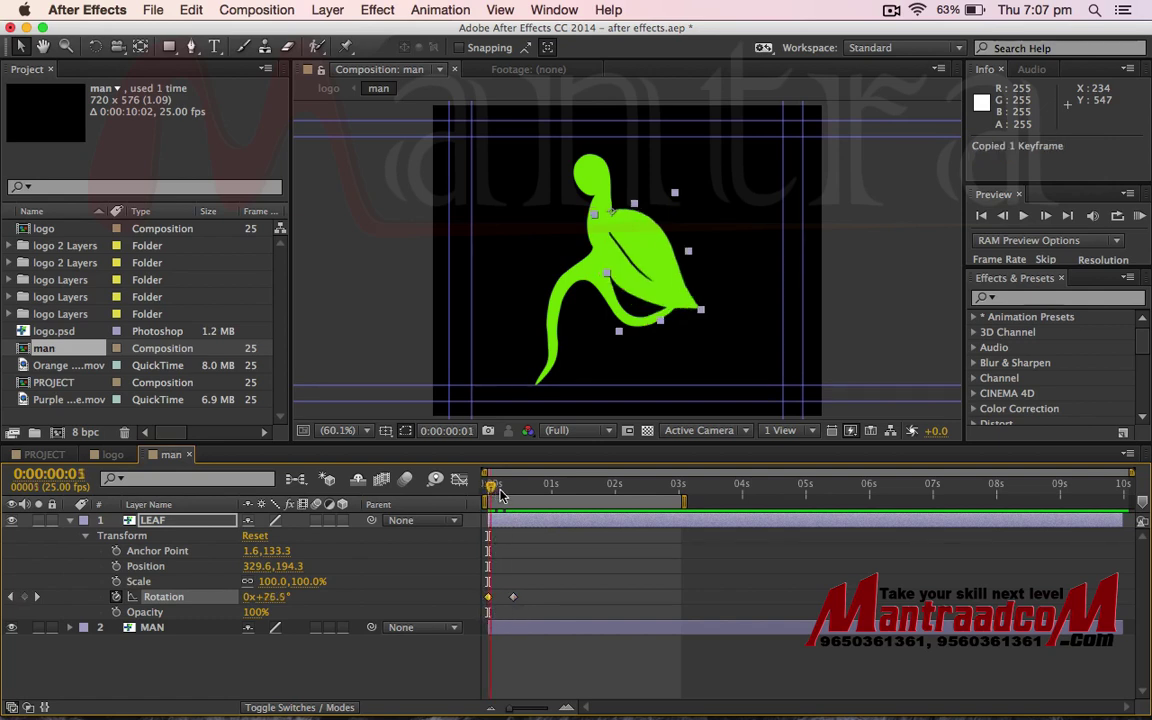
pyautogui.press('super+v')
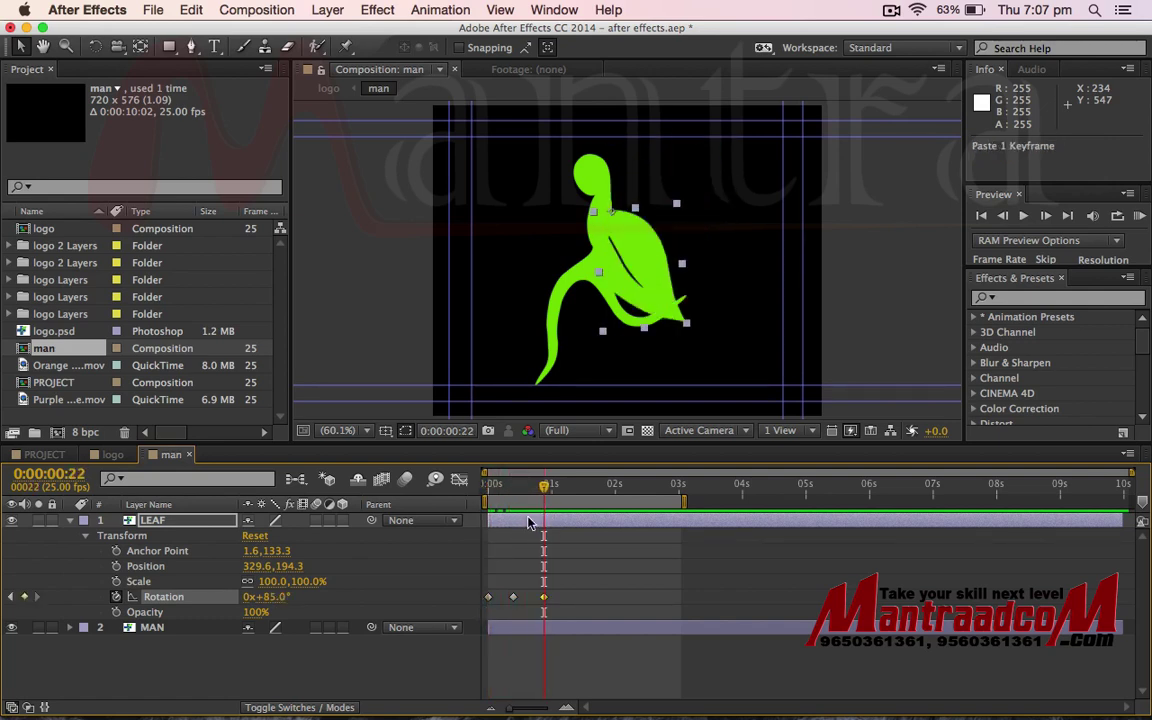
# Step: Copy the last 85°/0° keyframe pair and paste it three more times along the timeline
pyautogui.moveTo(543, 599)
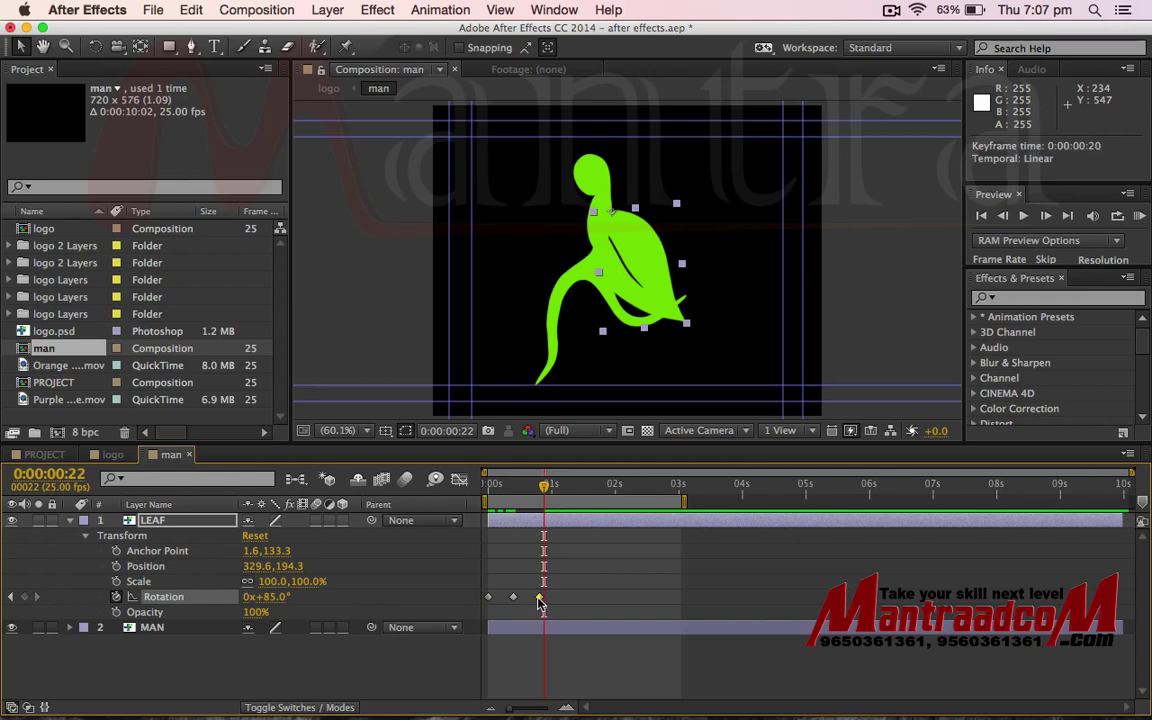
pyautogui.moveTo(556, 601); pyautogui.dragTo(516, 612)
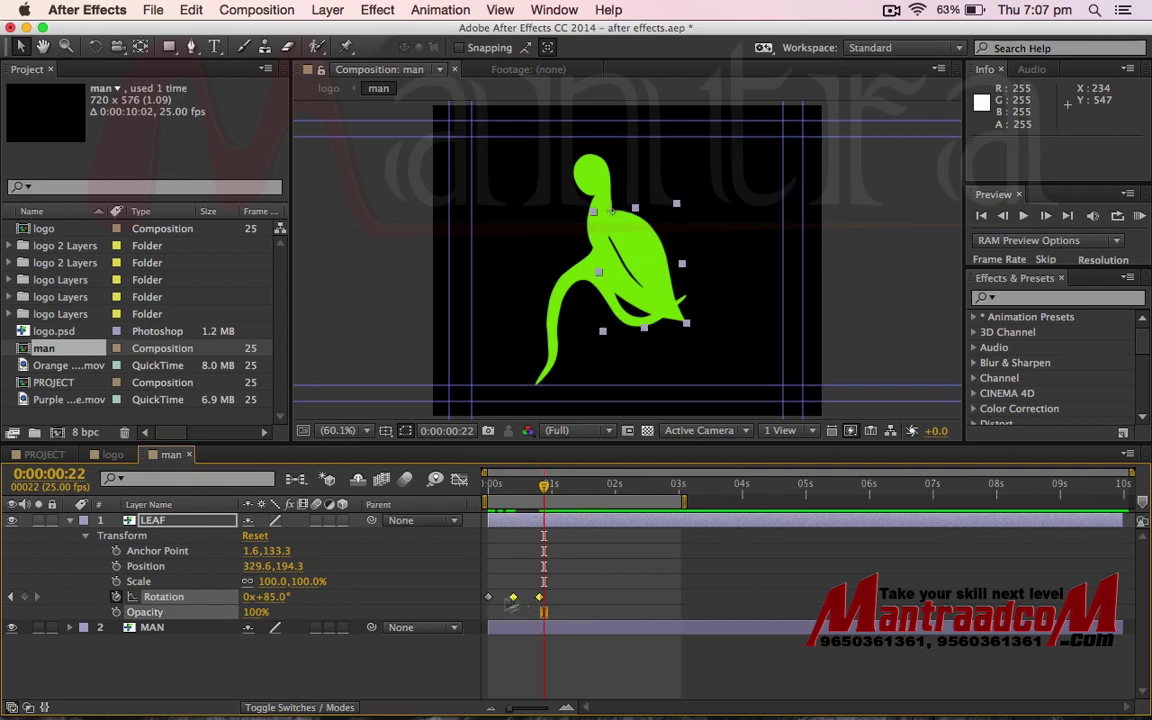
pyautogui.press('super+c')
pyautogui.moveTo(548, 490); pyautogui.dragTo(561, 492)
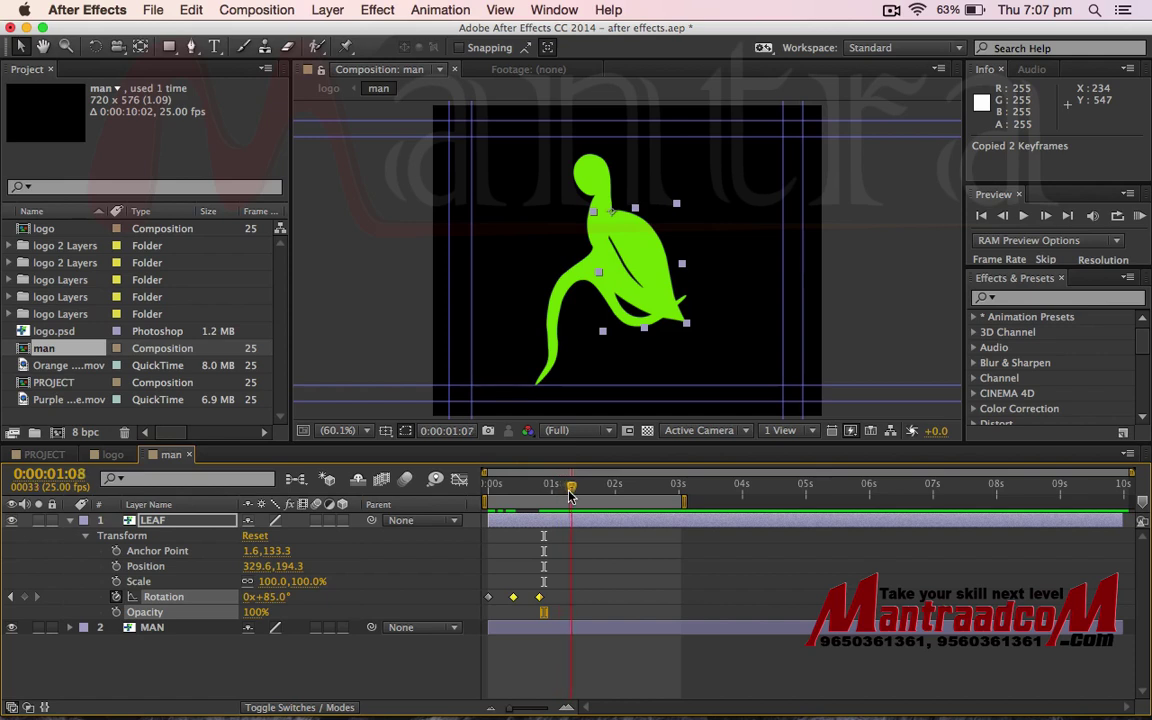
pyautogui.press('super+v')
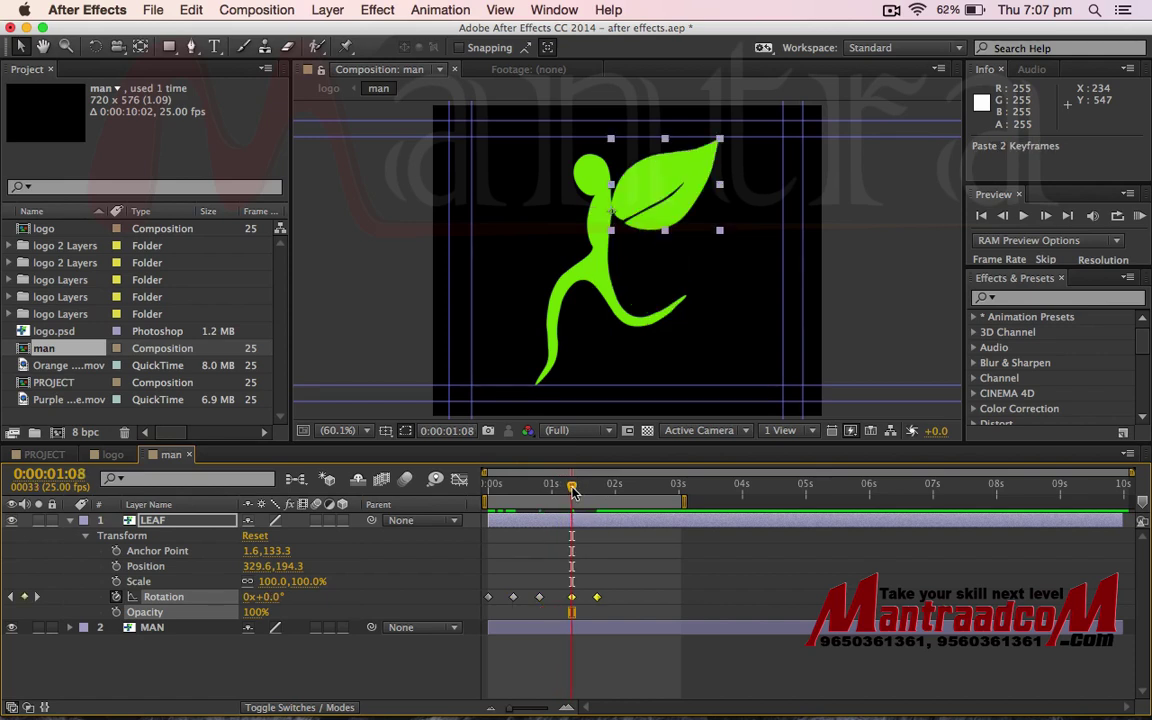
pyautogui.moveTo(573, 490); pyautogui.dragTo(625, 512)
pyautogui.press('super+v')
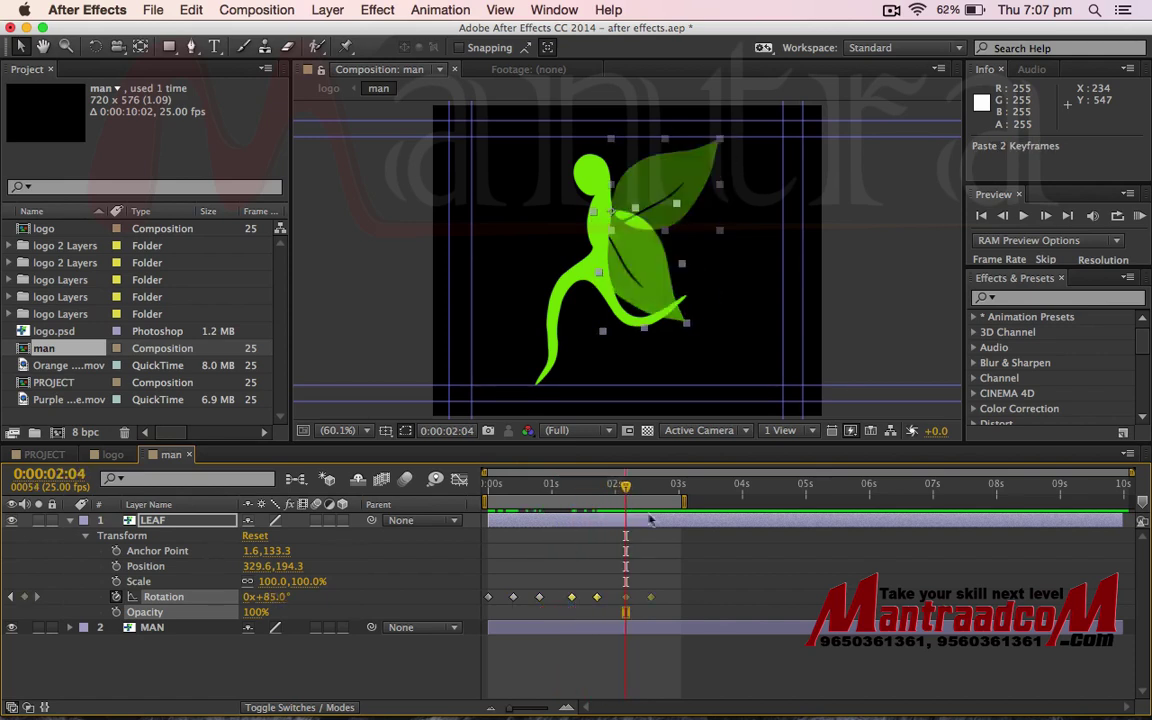
pyautogui.moveTo(631, 494); pyautogui.dragTo(680, 503)
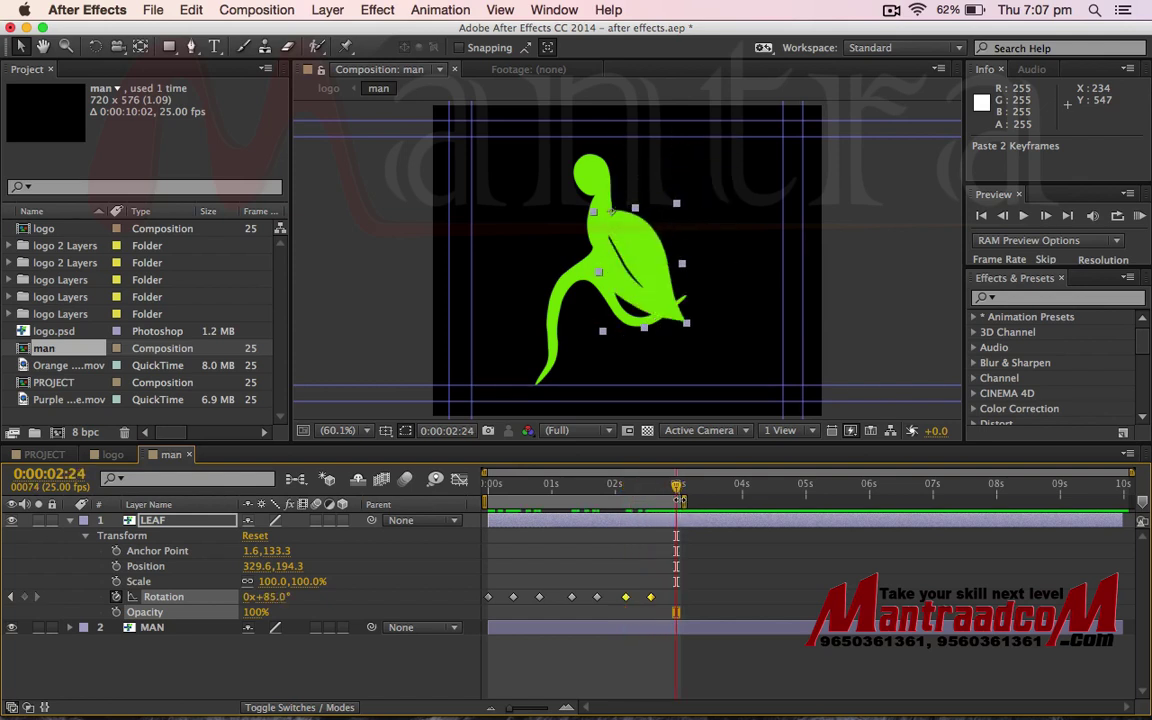
pyautogui.press('super+v')
pyautogui.moveTo(679, 496); pyautogui.dragTo(174, 538)
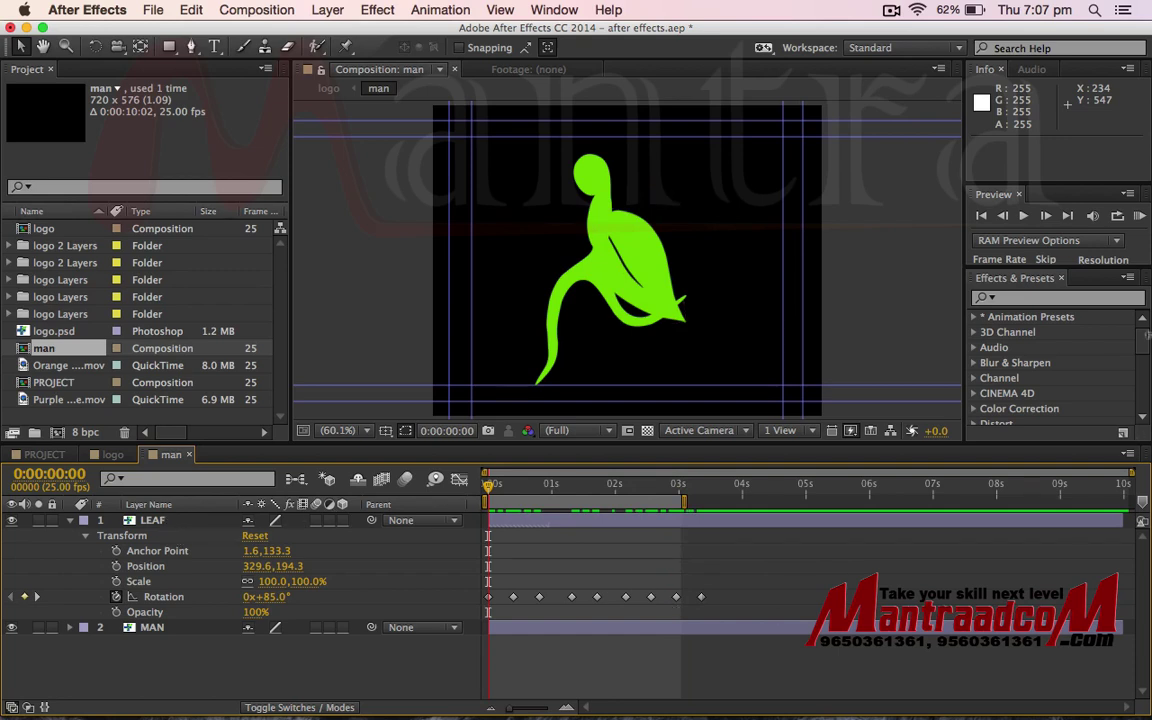
# Step: Shift LEAF's last five Rotation keyframes later, to span about 0:00:03:09 to 5 seconds
pyautogui.click(1024, 219)
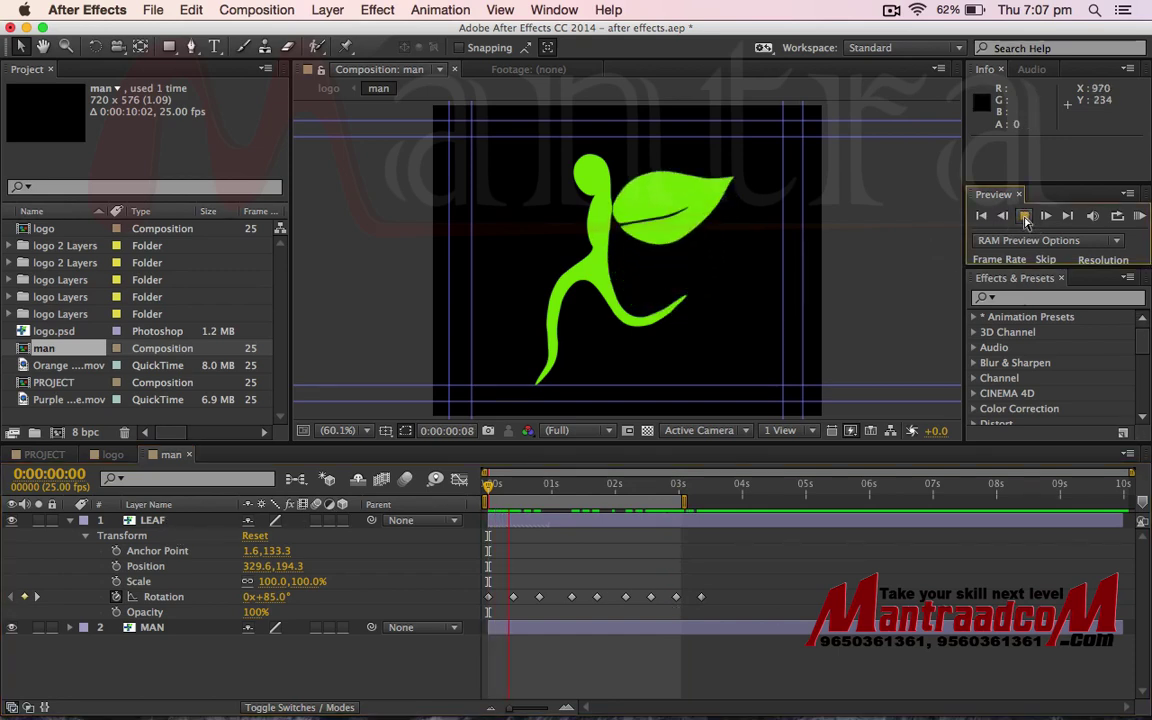
pyautogui.click(1024, 219)
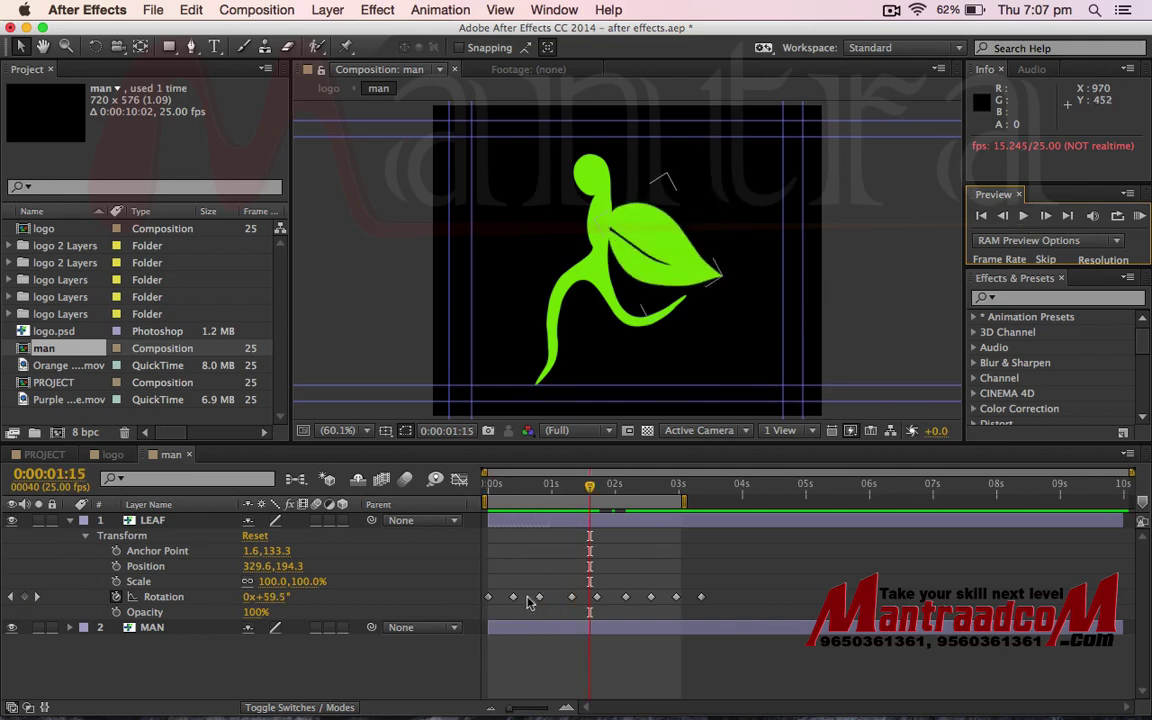
pyautogui.moveTo(507, 593); pyautogui.dragTo(705, 614)
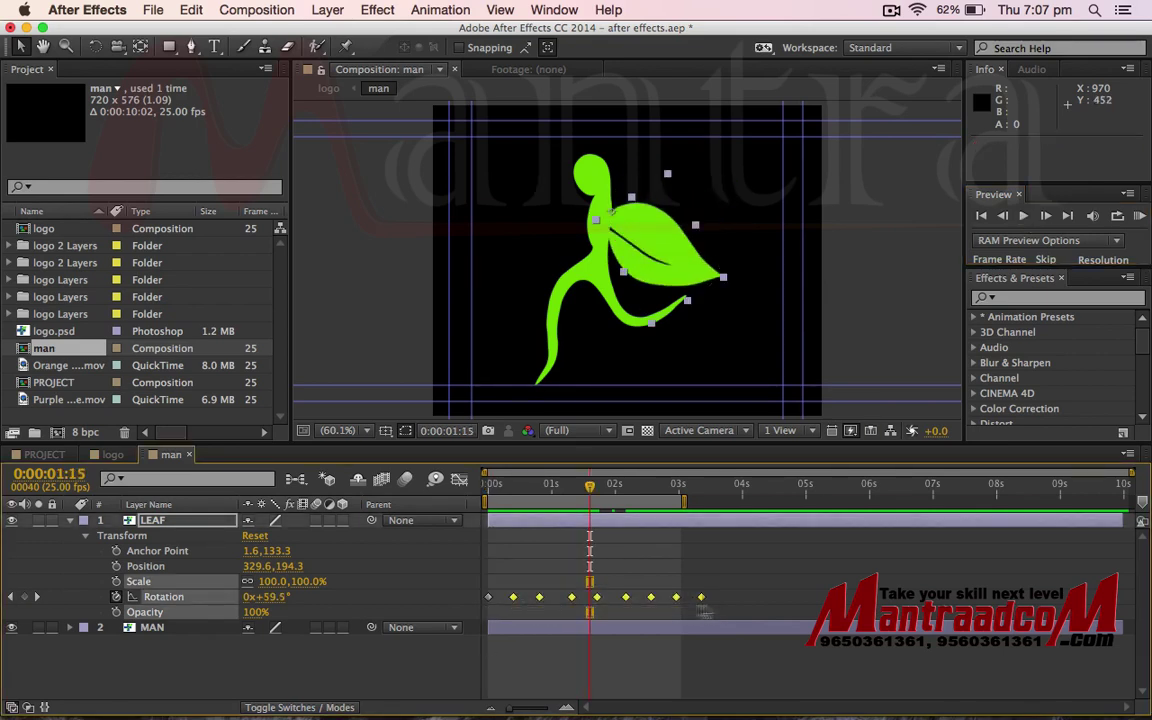
pyautogui.moveTo(513, 598)
pyautogui.mouseDown()
pyautogui.moveTo(735, 612)
pyautogui.moveTo(680, 598)
pyautogui.moveTo(697, 599)
pyautogui.mouseUp()
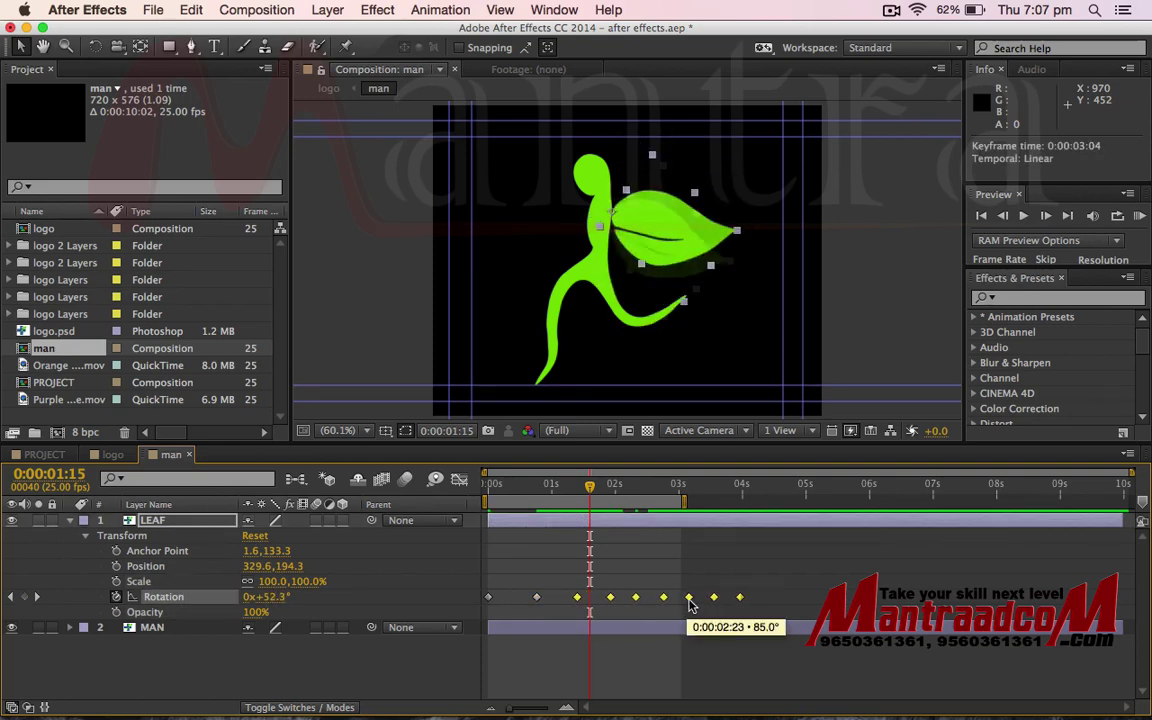
pyautogui.moveTo(598, 587); pyautogui.dragTo(752, 610)
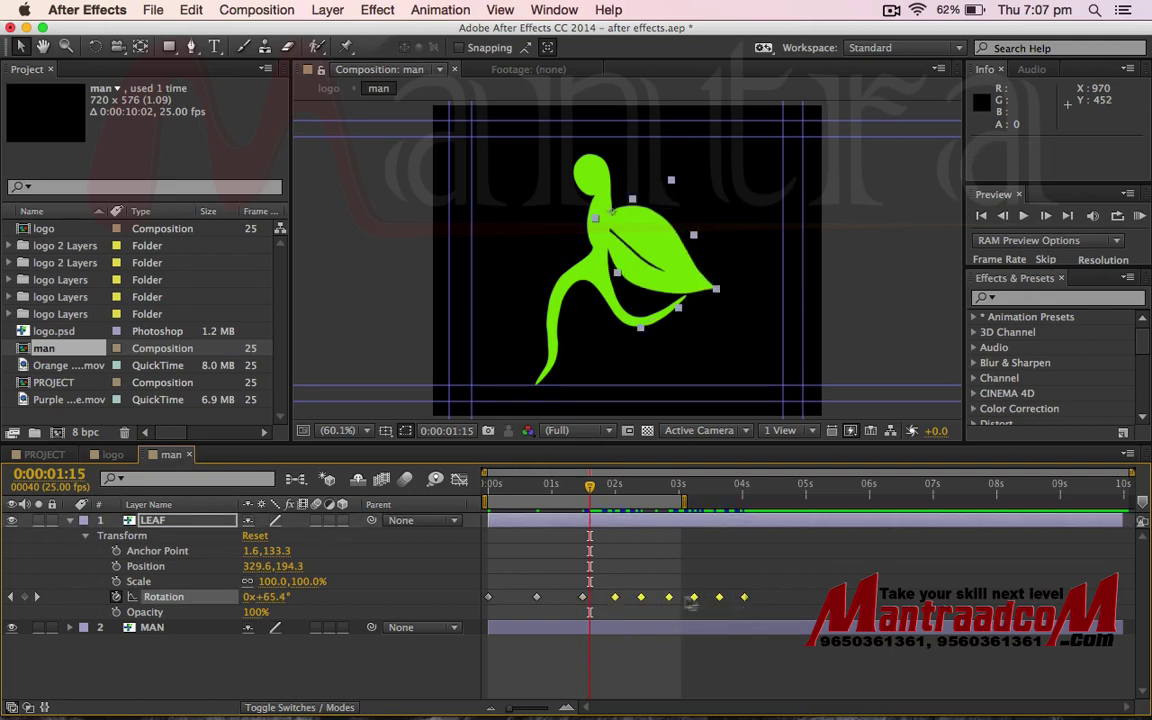
pyautogui.moveTo(614, 601); pyautogui.dragTo(660, 601)
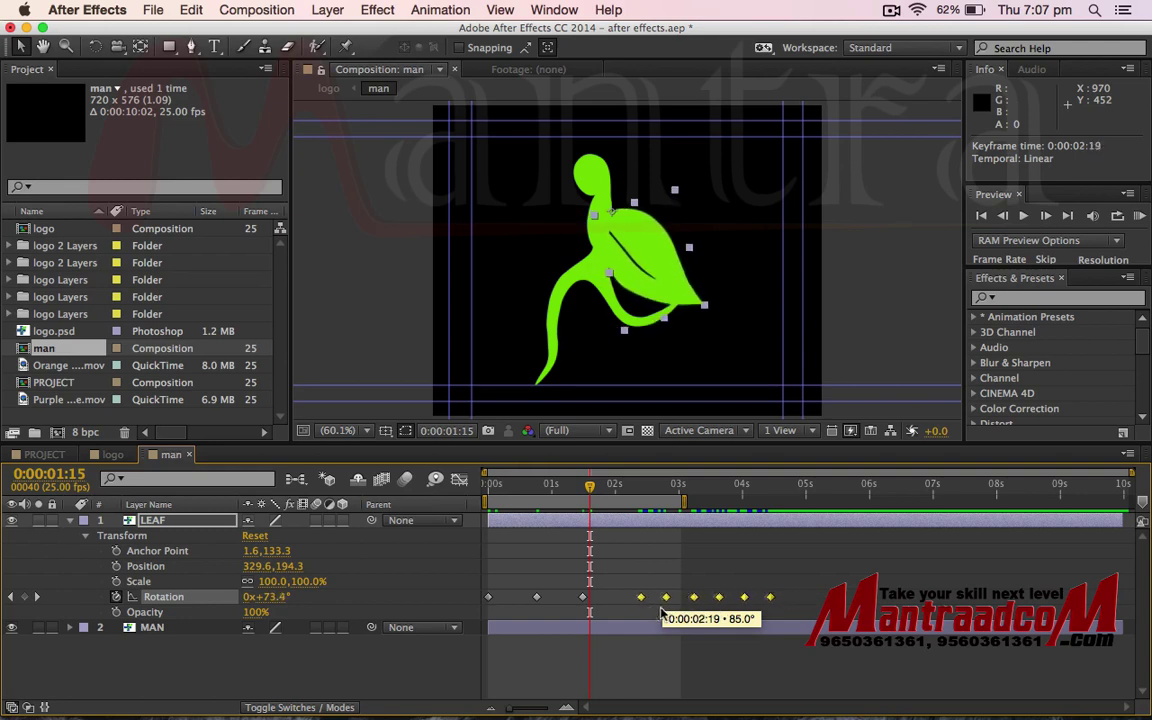
pyautogui.moveTo(662, 599)
pyautogui.mouseDown()
pyautogui.moveTo(643, 612)
pyautogui.moveTo(711, 600)
pyautogui.mouseUp()
pyautogui.click(688, 592)
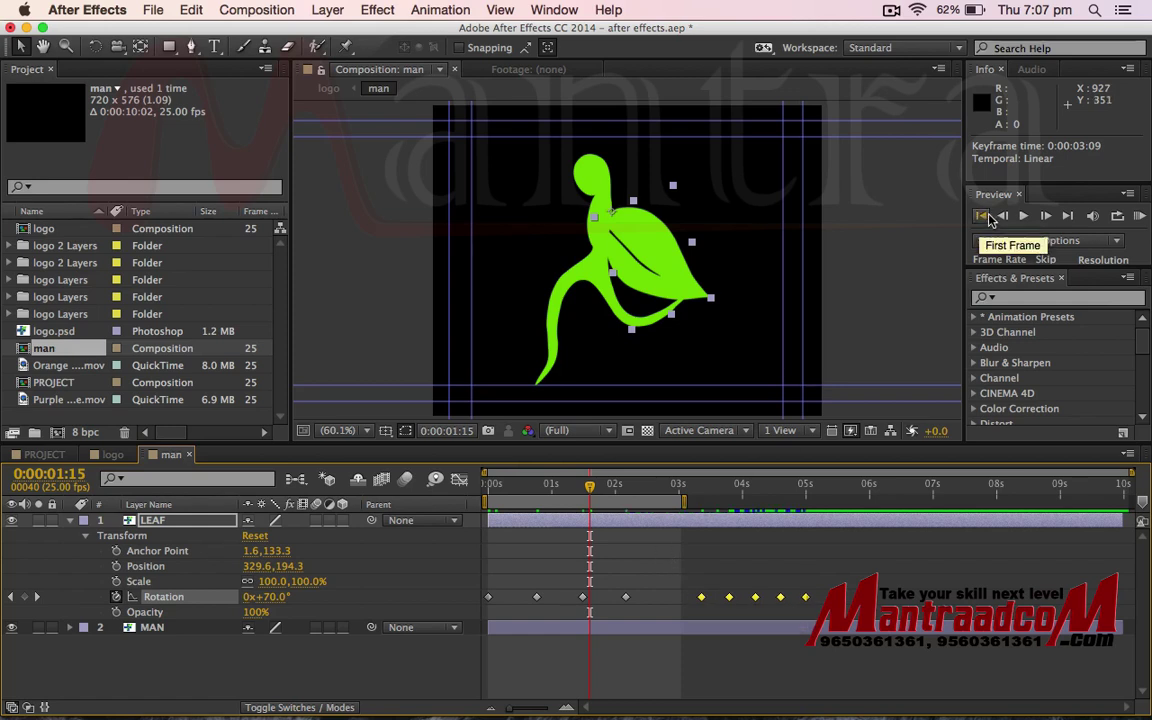
# Step: Preview the retimed leaf flaps from the first frame to check the pause between flaps
pyautogui.click(981, 216)
pyautogui.click(1025, 217)
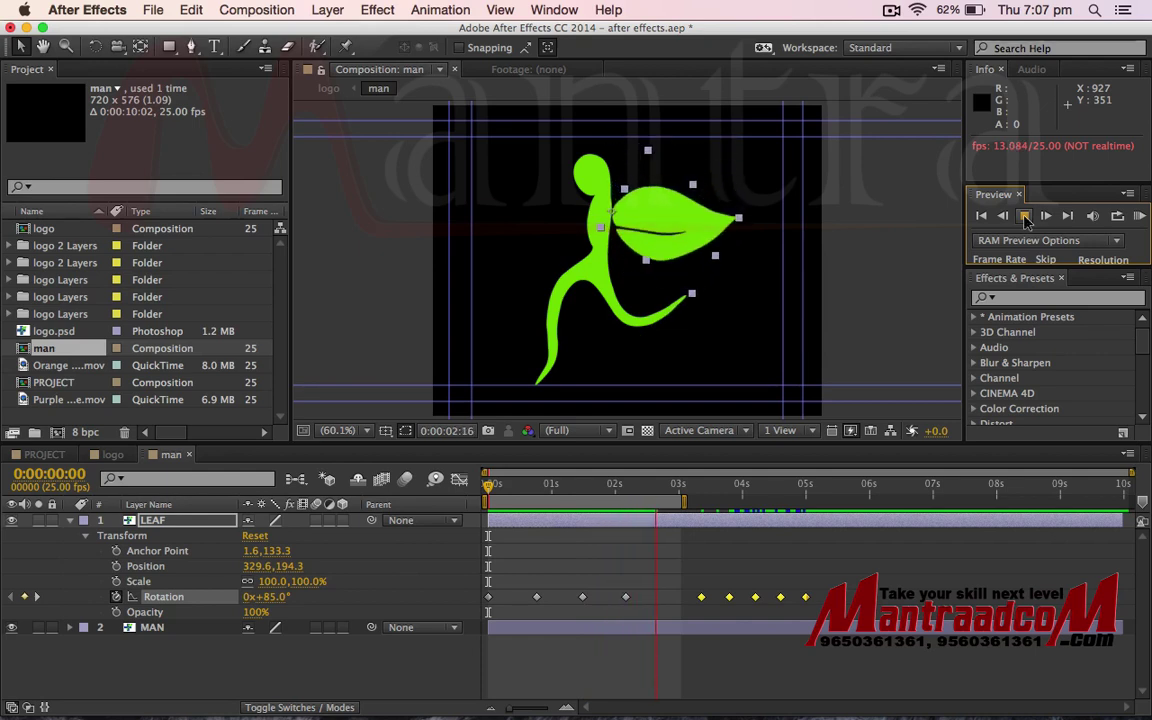
pyautogui.click(1025, 217)
pyautogui.click(982, 217)
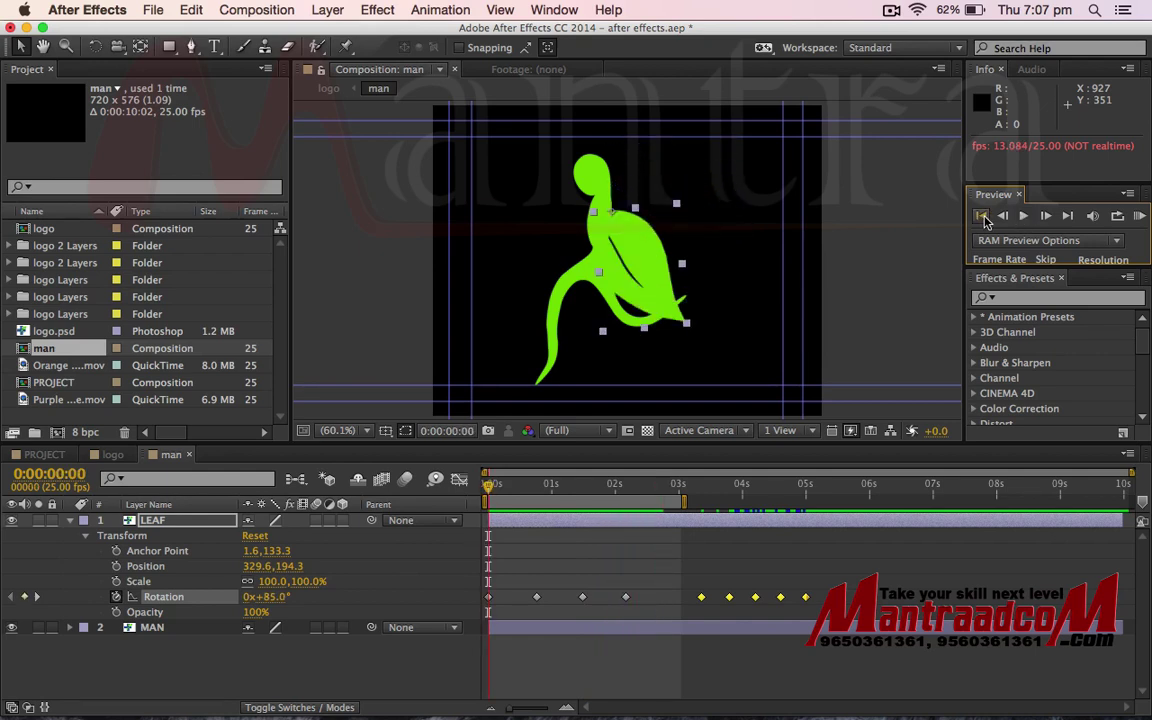
pyautogui.click(118, 455)
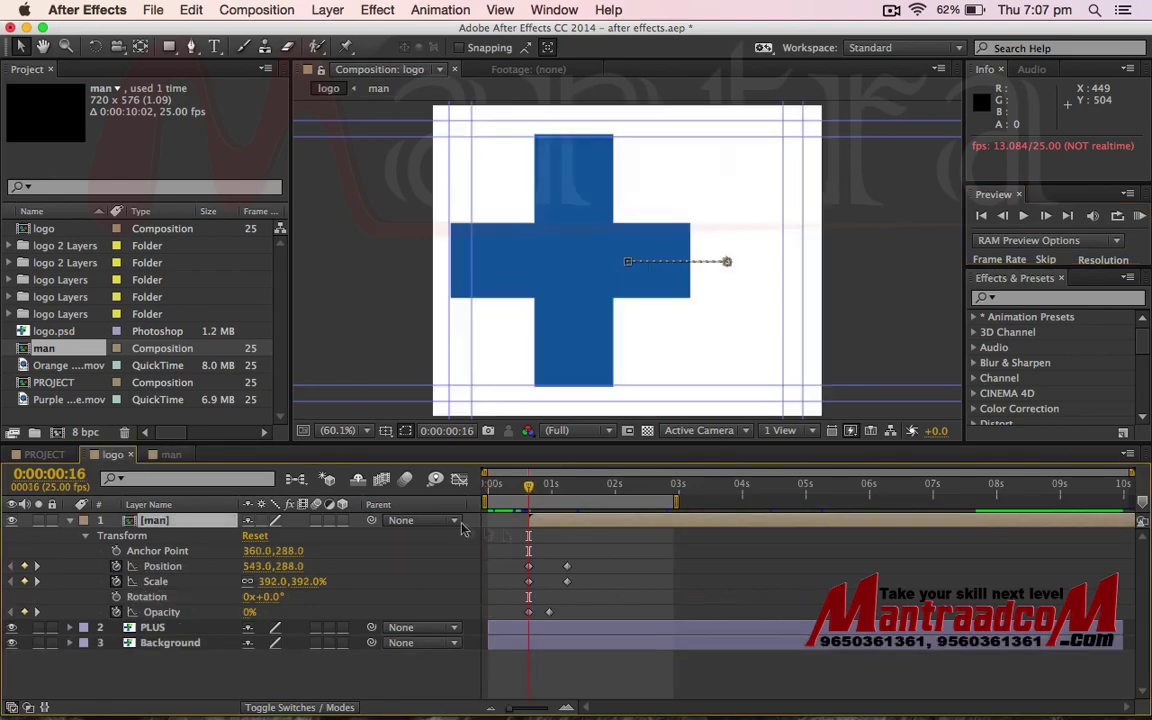
pyautogui.moveTo(541, 492); pyautogui.dragTo(489, 484)
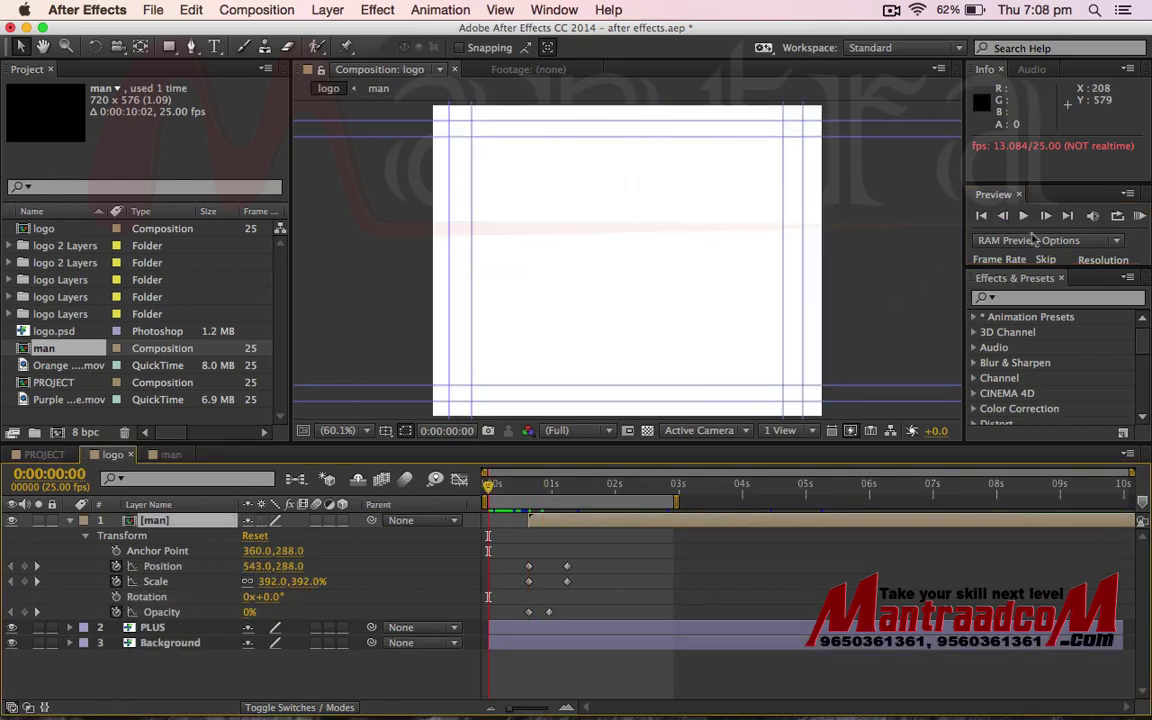
pyautogui.click(1029, 222)
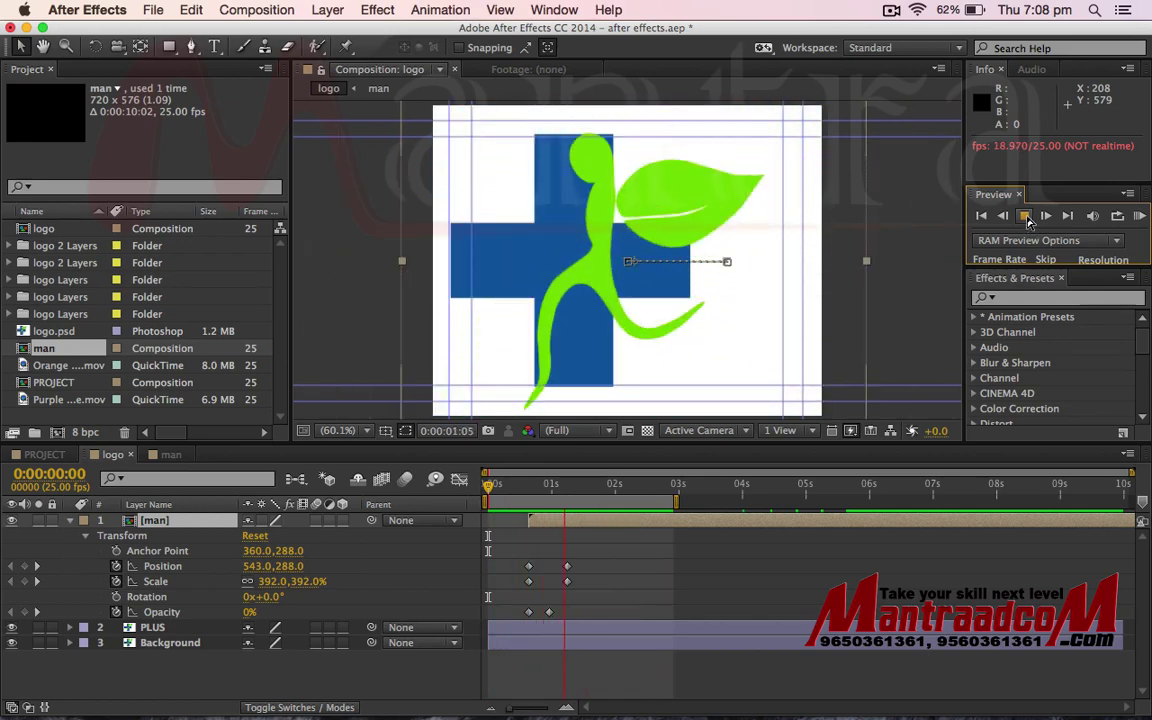
pyautogui.click(1001, 215)
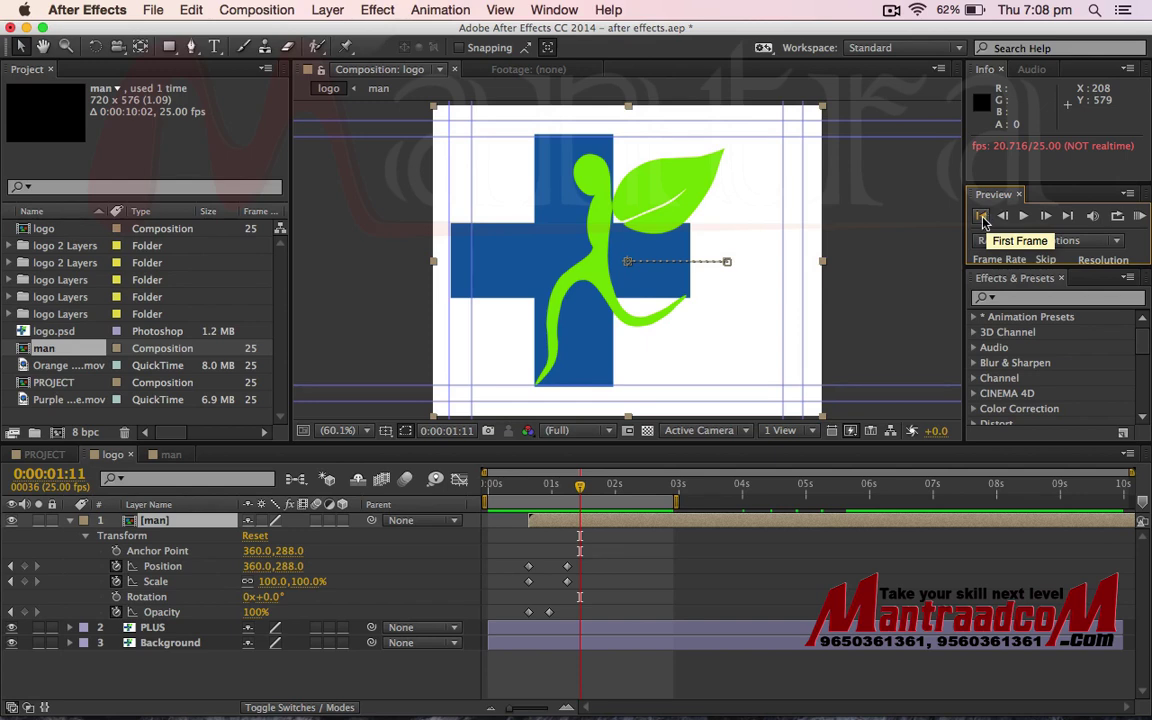
pyautogui.click(982, 216)
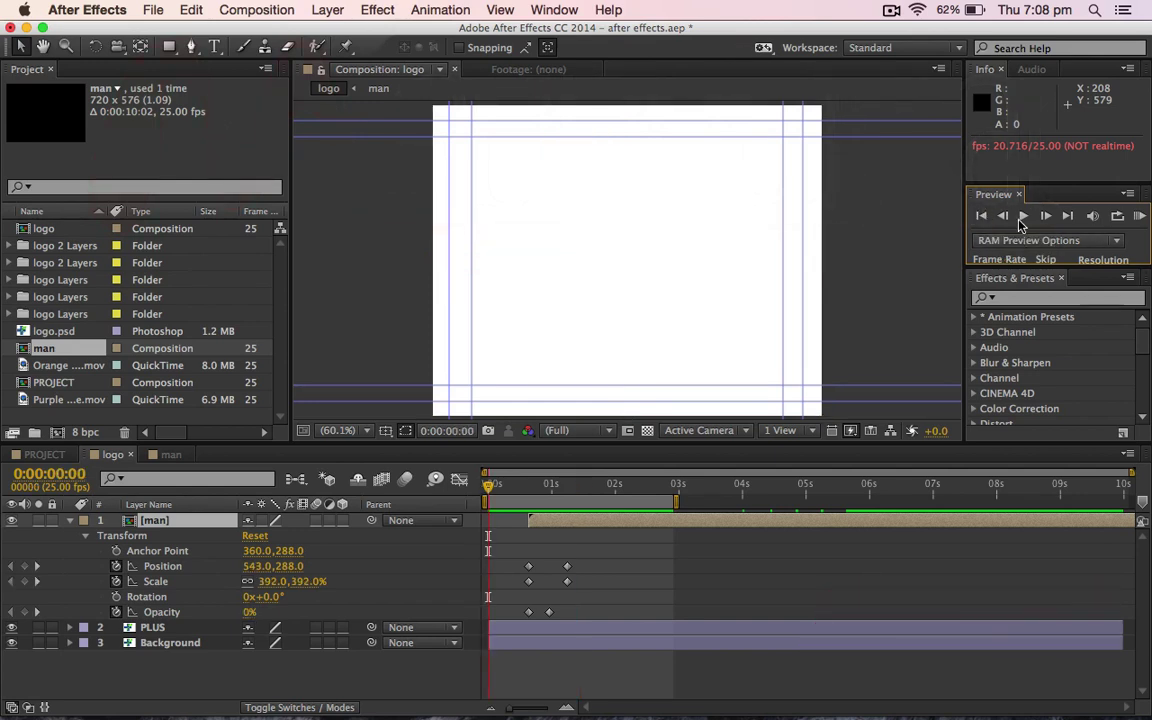
pyautogui.click(1023, 216)
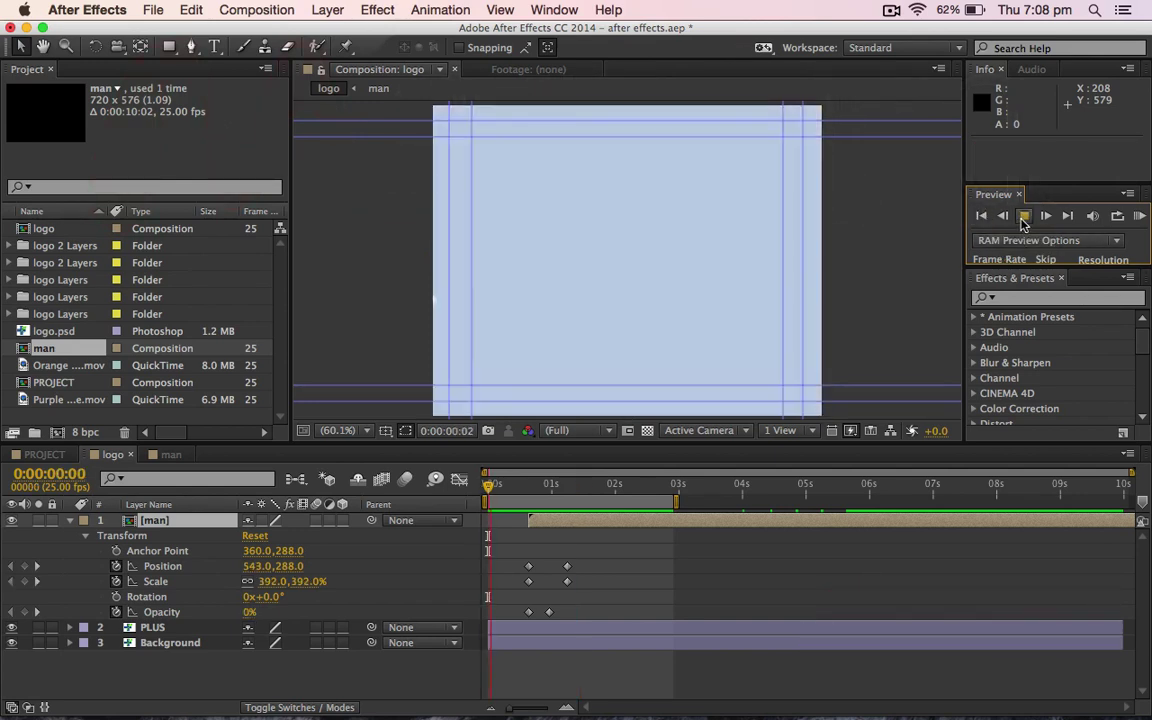